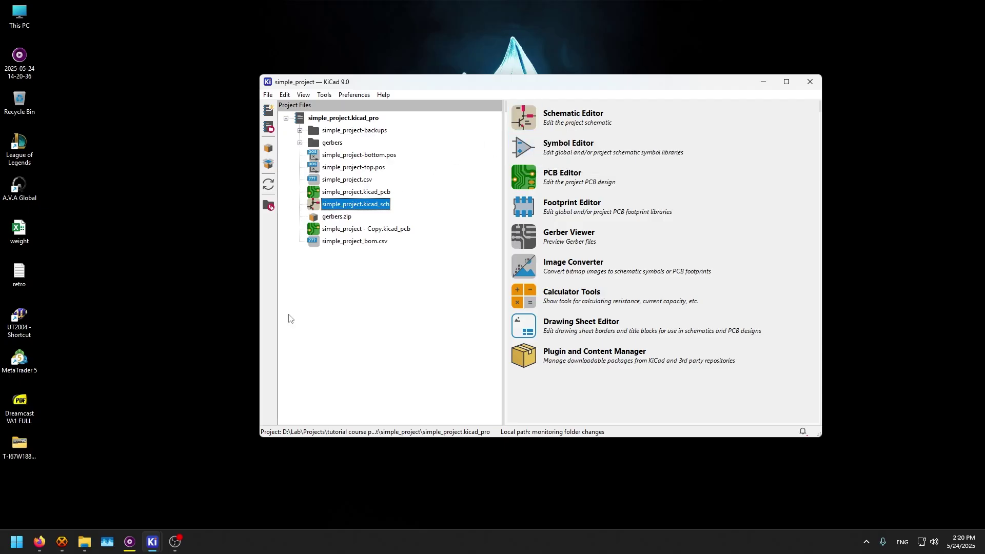
Step: Switch to Firefox and review the OPA206 datasheet's first page and the TI product page
click(40, 544)
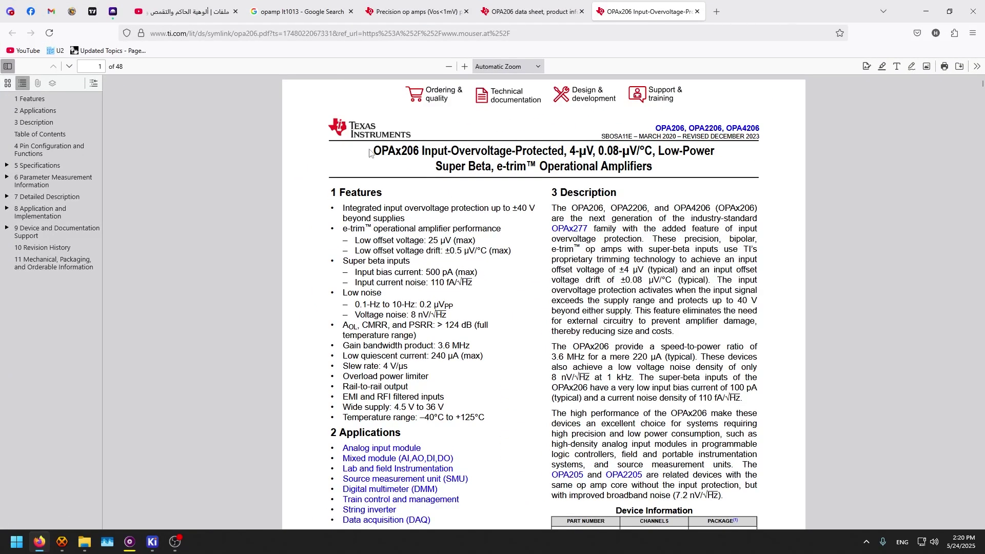
click(678, 131)
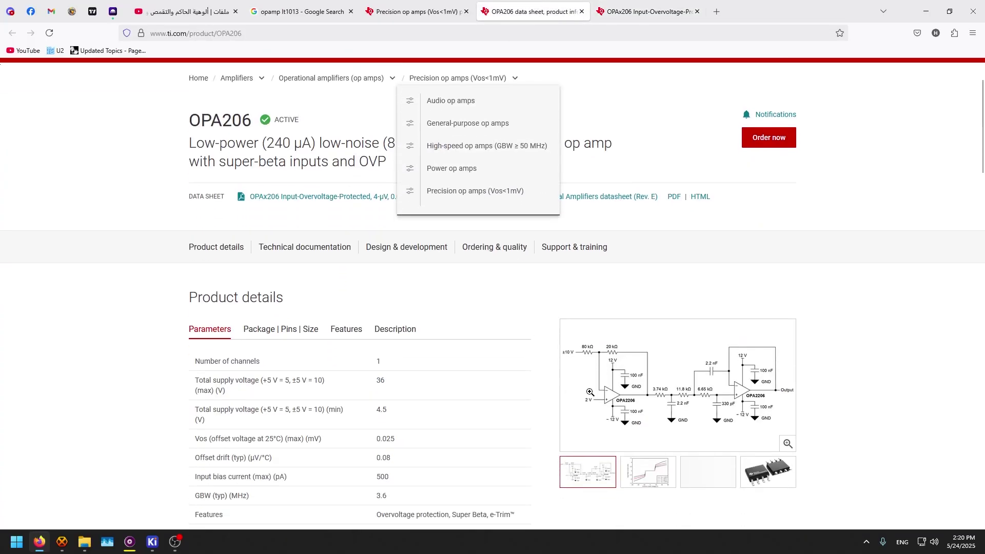
scroll(608, 423, down, 2)
click(138, 547)
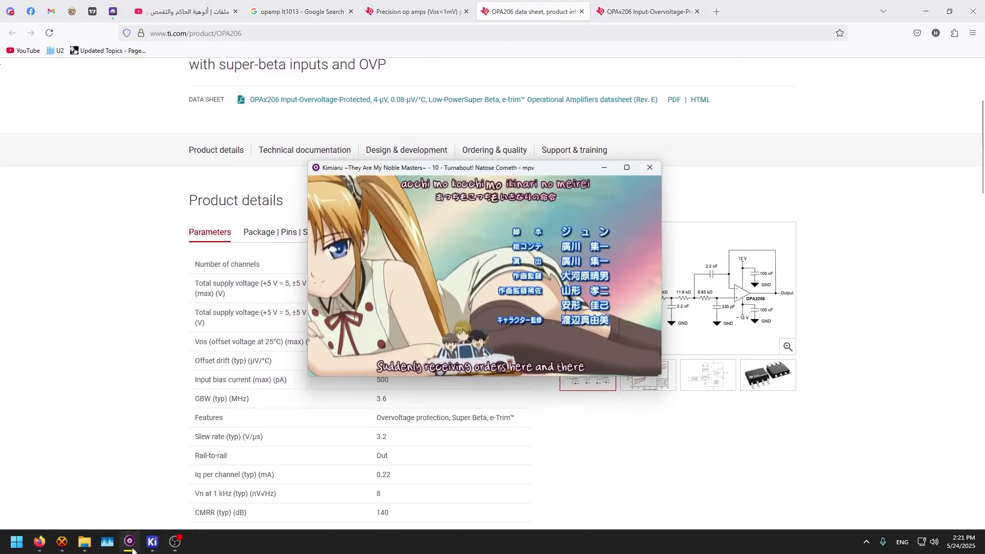
click(137, 547)
Step: Switch to the KiCad Schematic Editor and search the symbol libraries for opa206
mouse_move(152, 542)
click(188, 474)
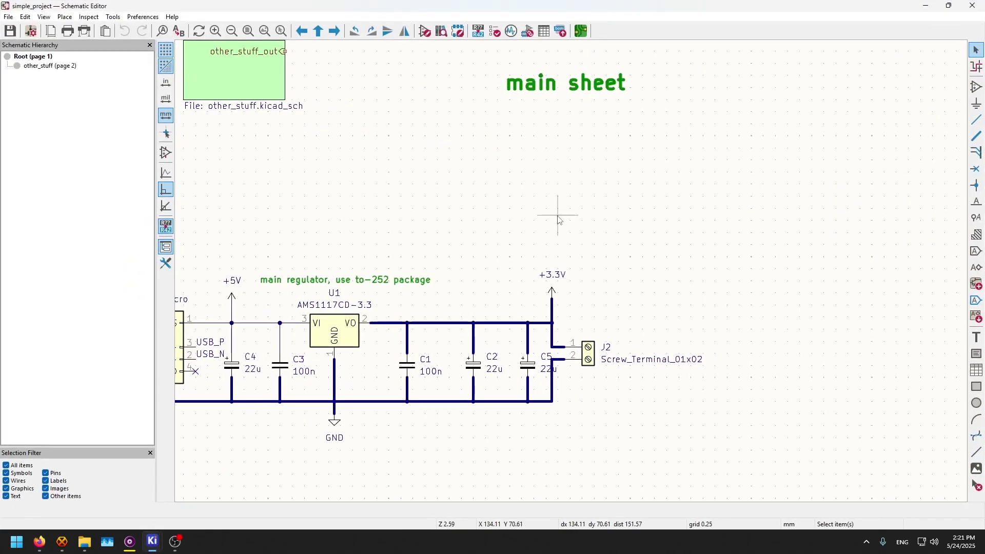
click(977, 87)
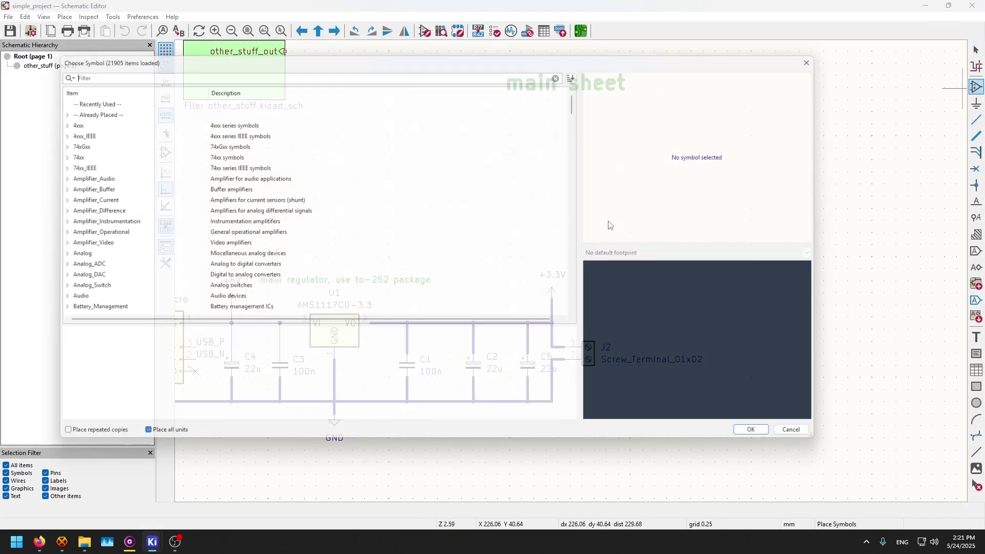
text(opa)
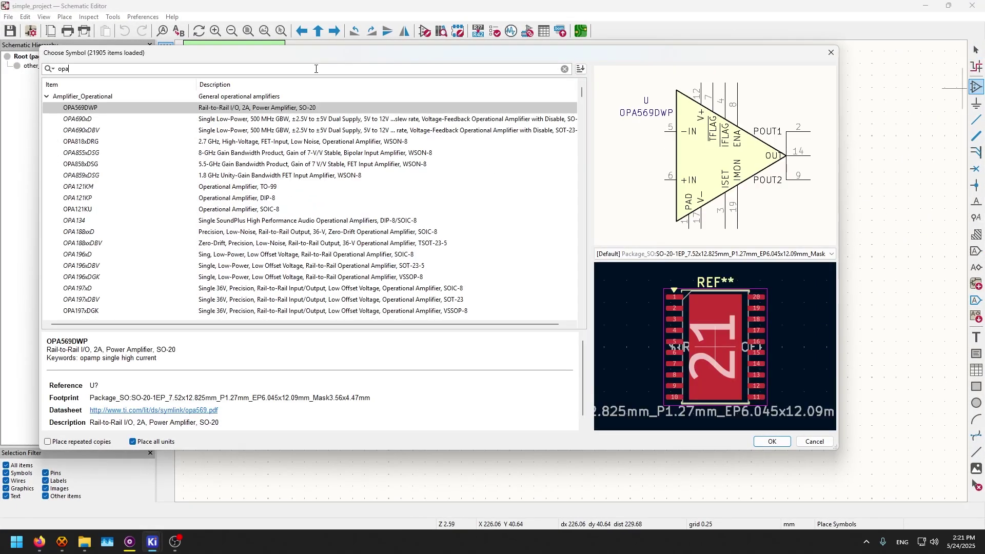
text(206)
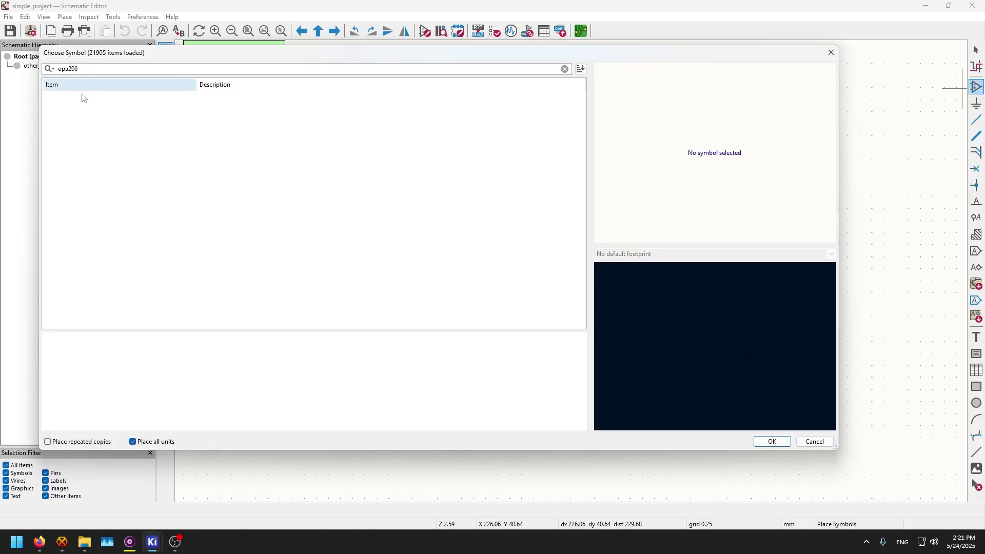
key(Escape)
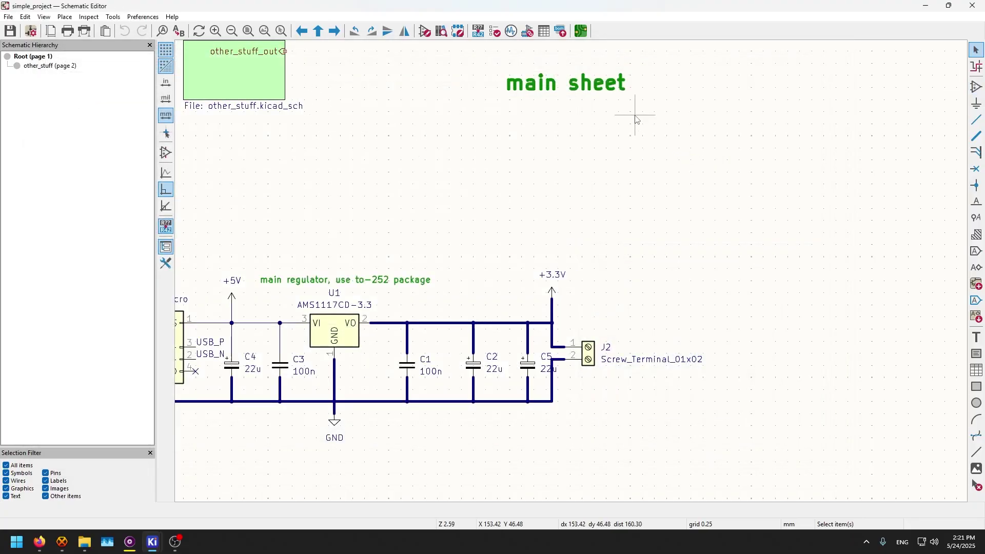
Step: Return to the OPA206 product page in Firefox and check which CAD symbols, footprints and 3D models are offered
click(926, 6)
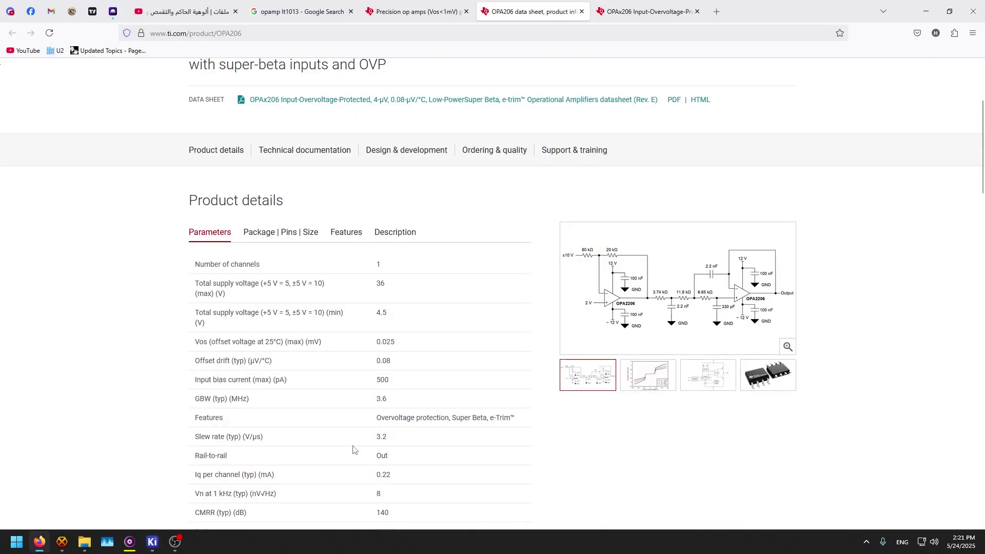
scroll(364, 136, up, 1)
scroll(369, 142, up, 1)
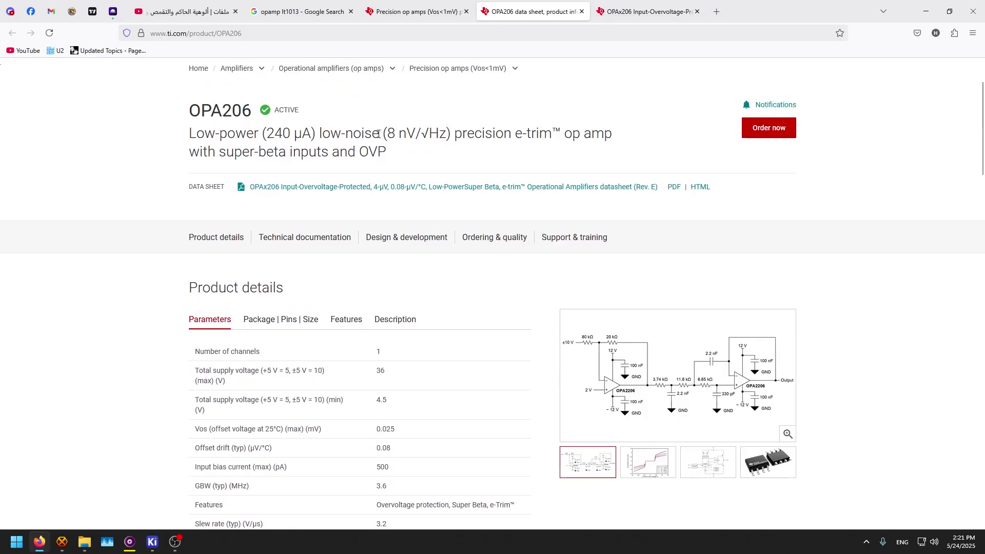
scroll(262, 254, down, 10)
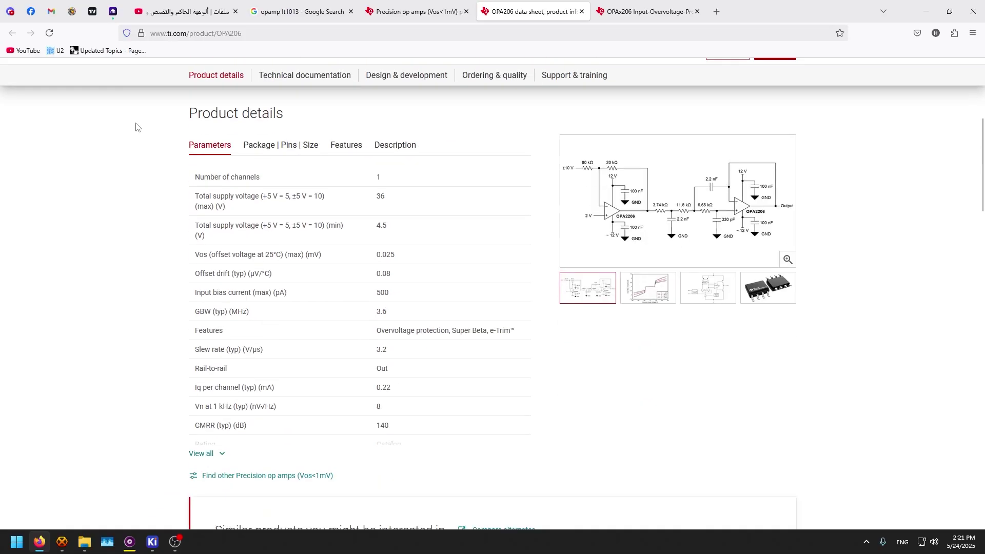
scroll(277, 257, down, 8)
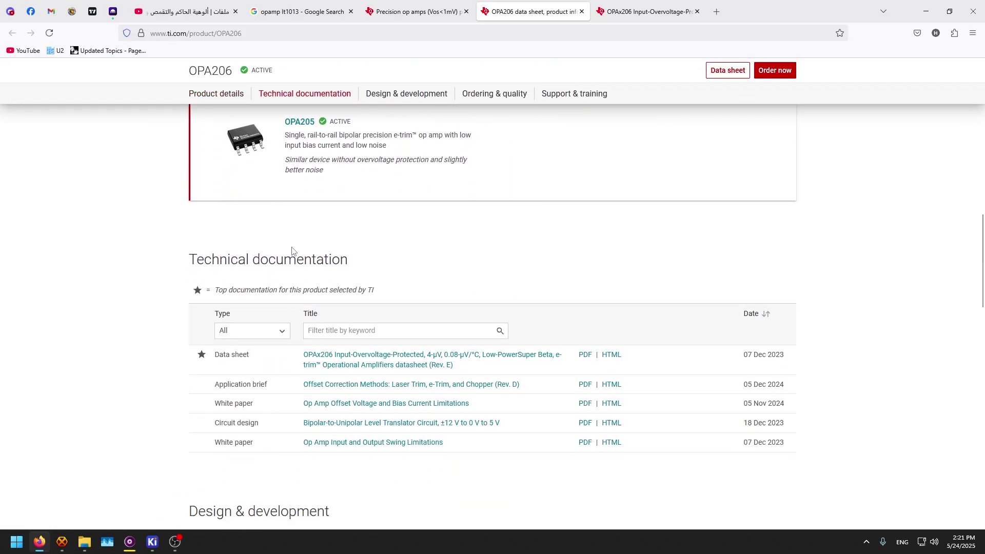
scroll(400, 318, up, 3)
click(482, 418)
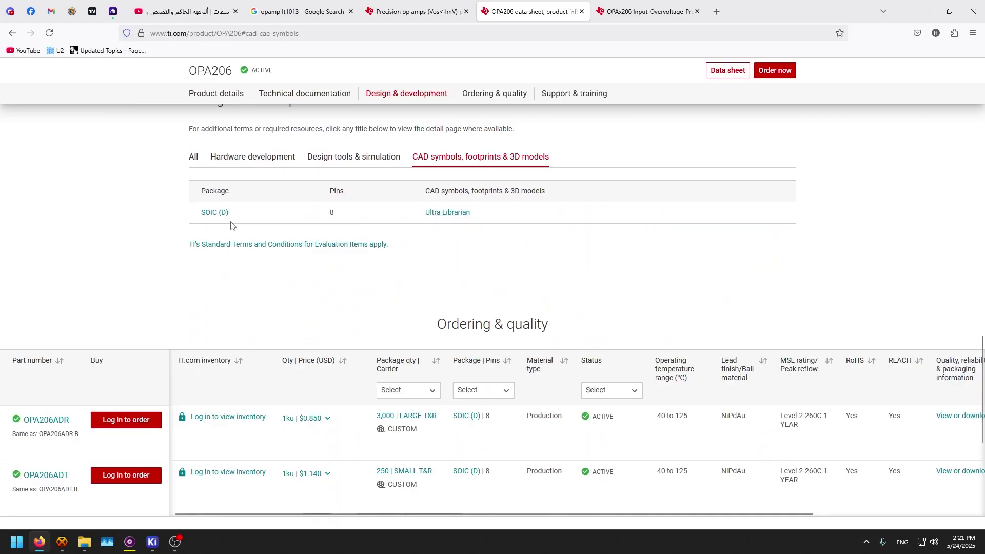
scroll(360, 272, up, 10)
scroll(454, 487, up, 8)
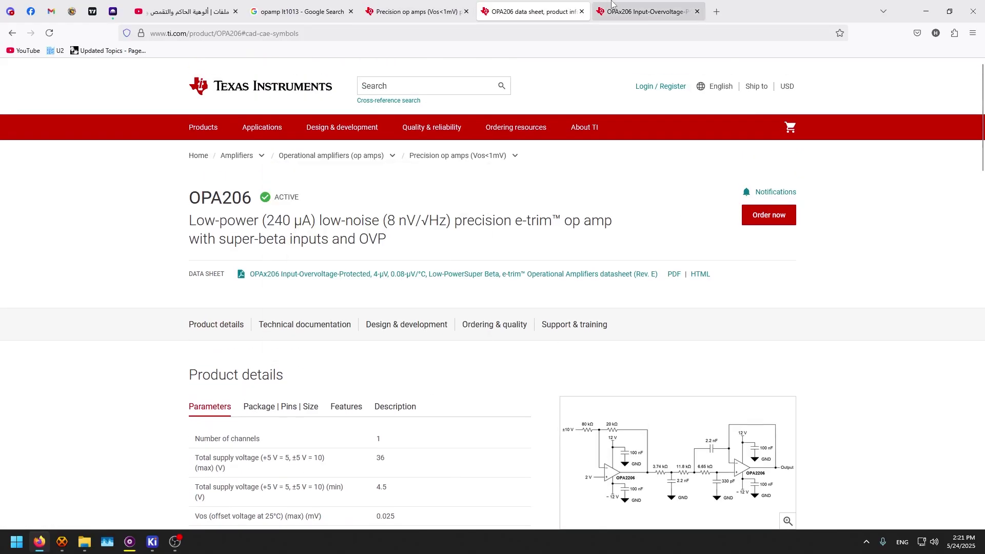
Step: Find the OPA206 pin configuration and pin function table in the datasheet
click(648, 11)
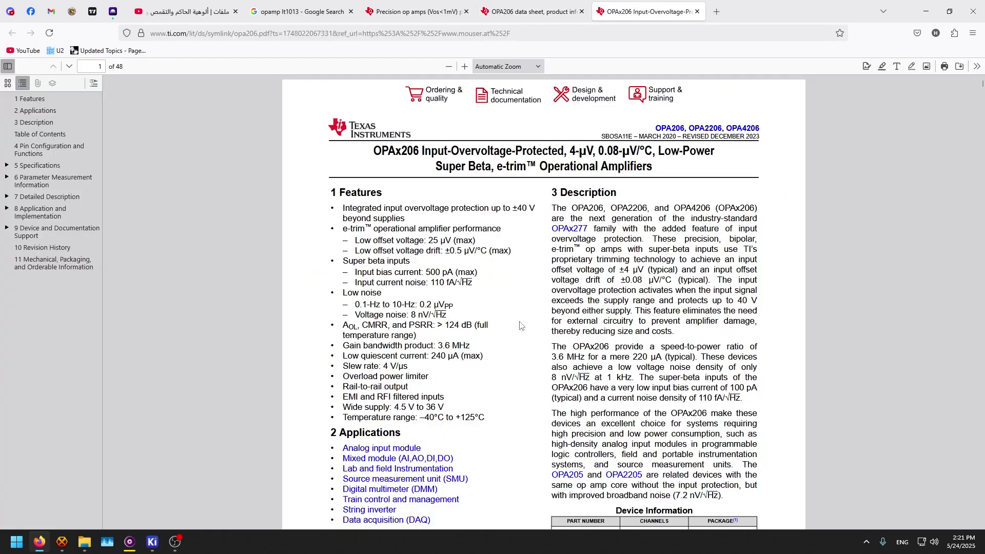
scroll(503, 255, down, 8)
scroll(503, 256, down, 15)
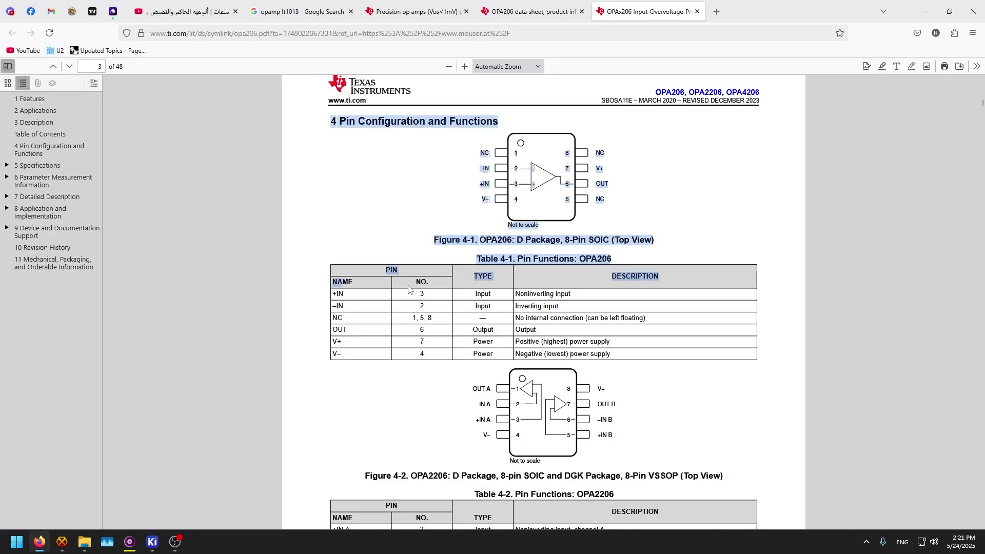
Step: Switch to the KiCad project window and open the Symbol Editor
mouse_move(149, 546)
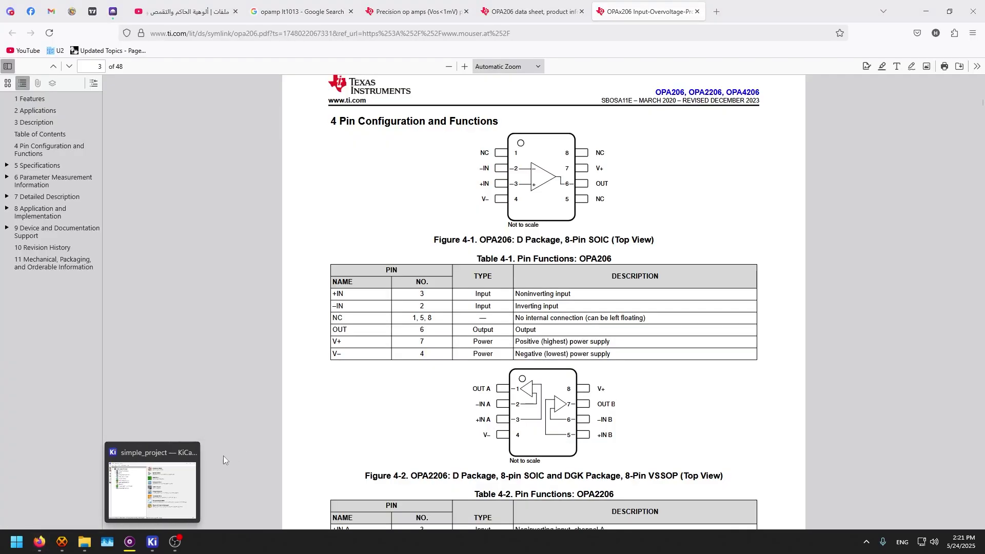
click(223, 456)
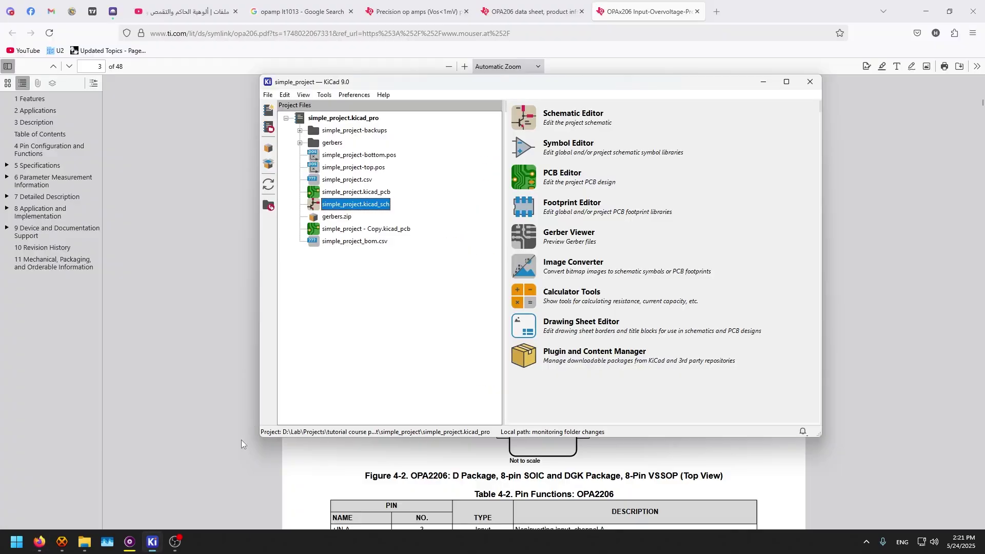
click(534, 147)
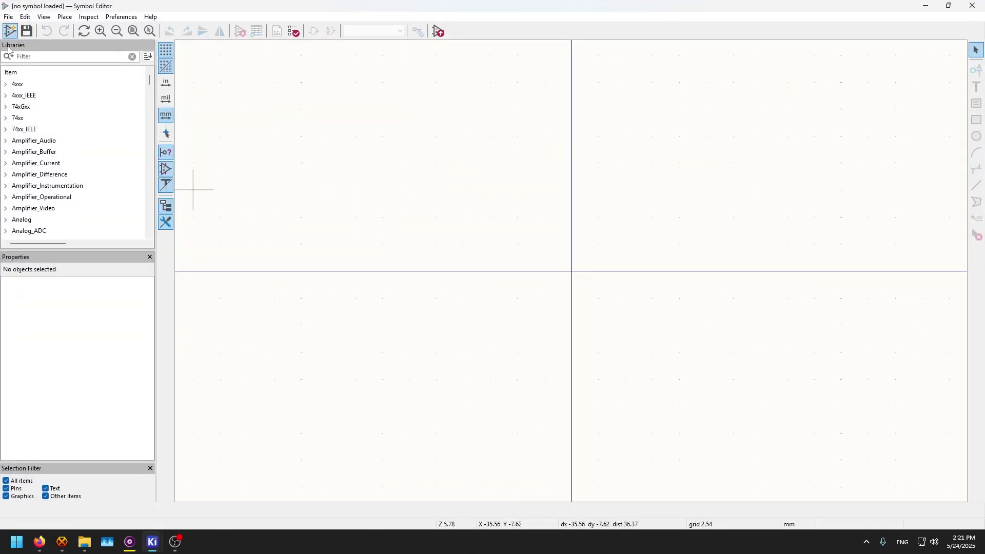
Step: Start a new symbol named OPA206 in Vegeta_library
scroll(127, 137, down, 13)
scroll(150, 109, up, 4)
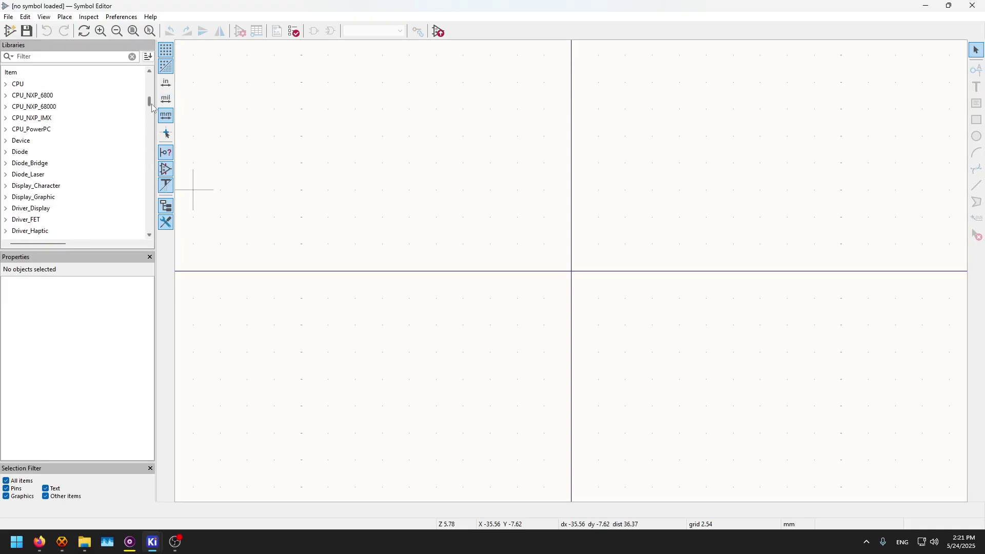
drag(149, 101, 146, 251)
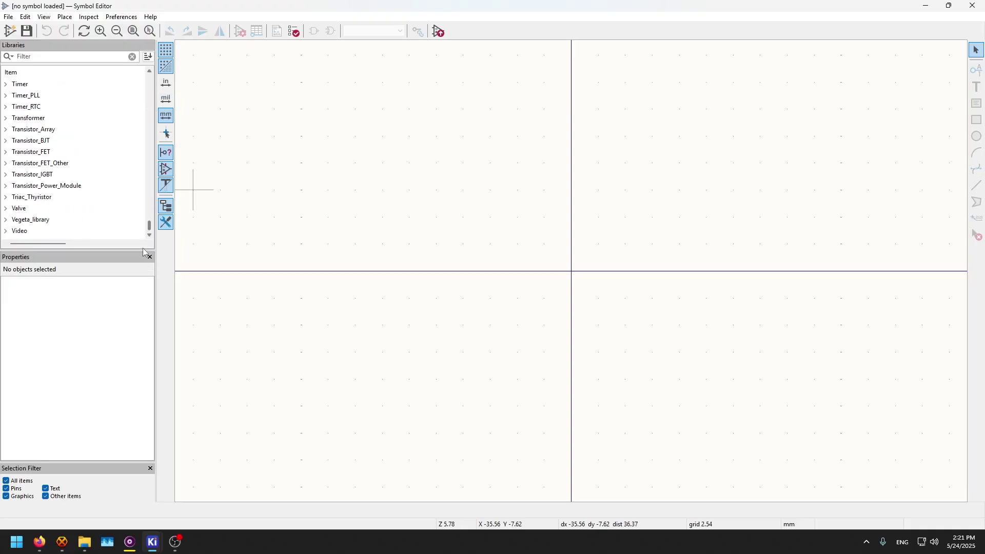
click(25, 221)
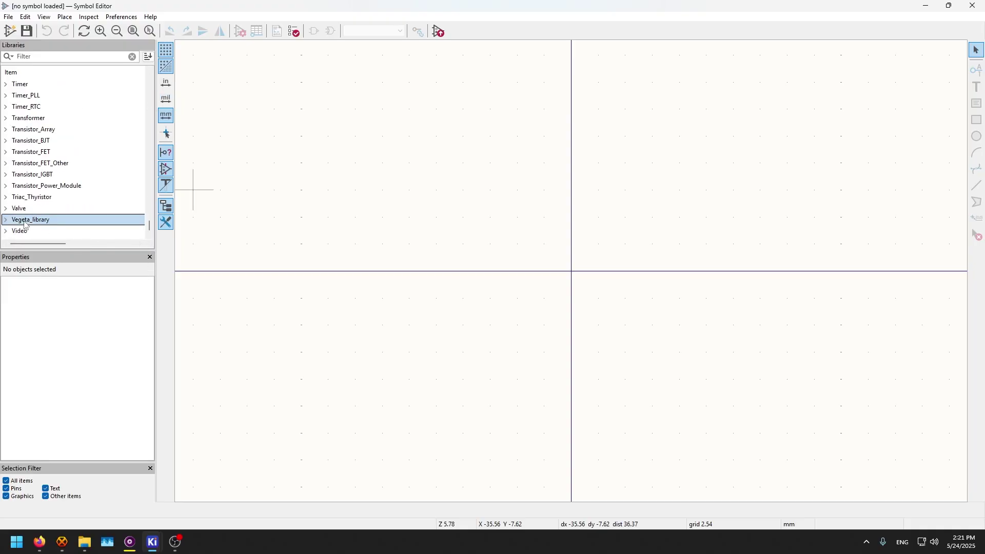
right_click(25, 224)
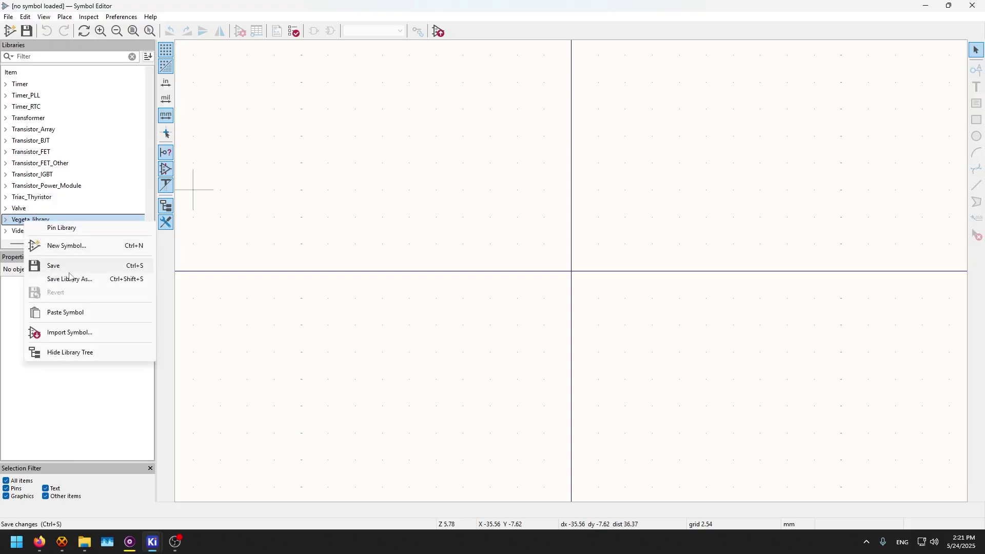
click(64, 246)
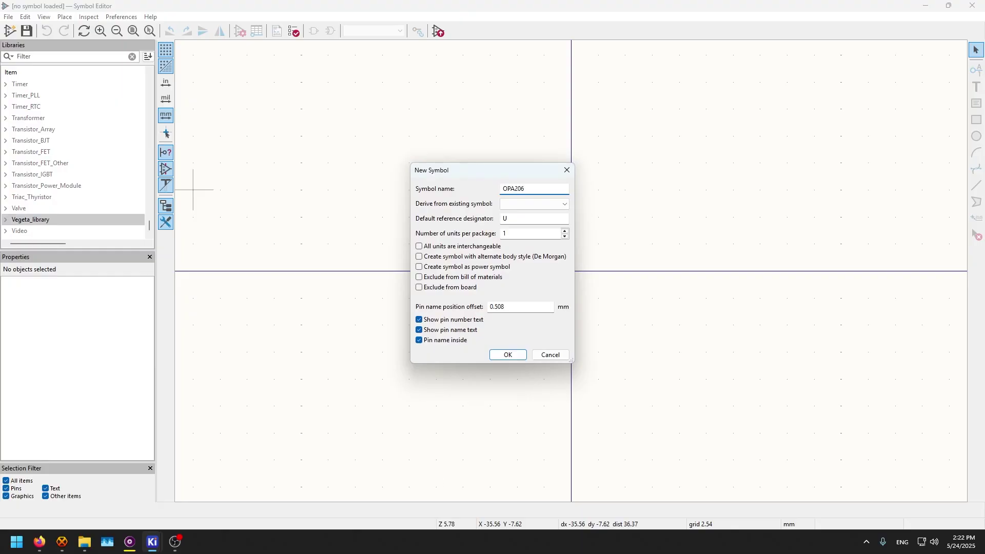
Step: Browse the existing symbols that the new symbol could be derived from, without choosing one
click(558, 204)
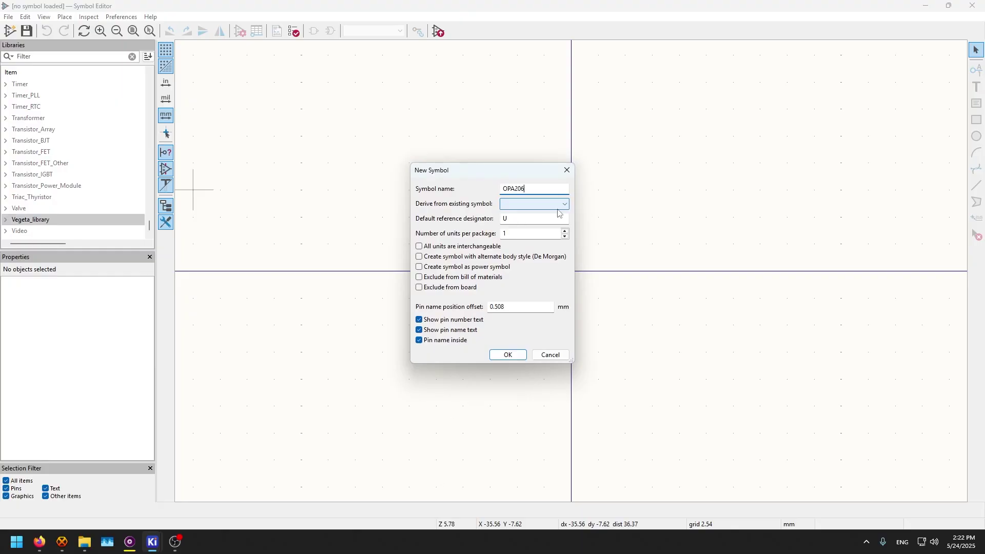
key(Down)
key(Down)
key(Down)
key(Down)
key(Down)
key(Down)
key(Down)
key(Down)
key(Down)
key(Down)
key(Down)
key(Down)
key(Down)
key(Down)
key(Down)
key(Down)
key(Down)
key(Down)
key(Down)
key(Down)
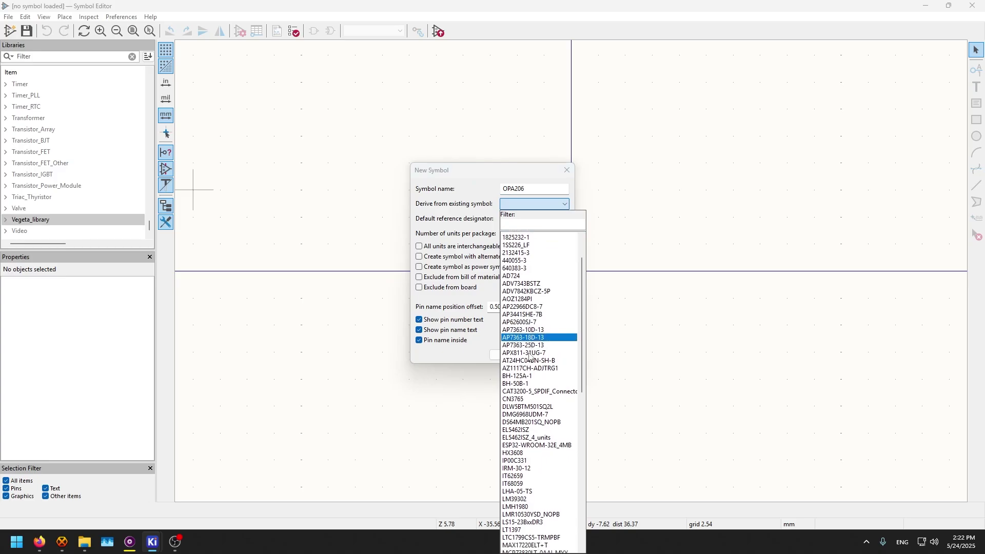
click(468, 216)
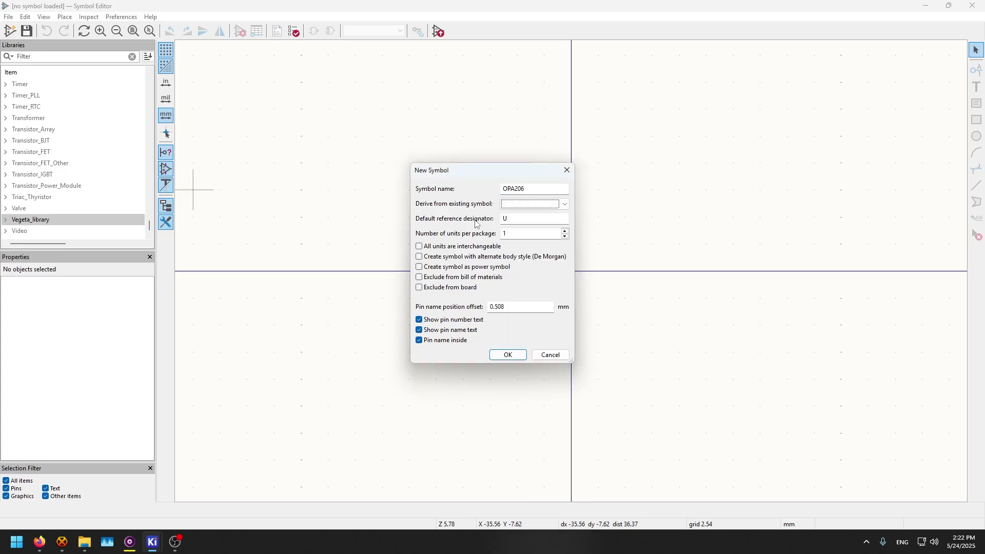
Step: Create the OPA206 symbol with reference designator U and one unit per package
click(517, 219)
click(509, 233)
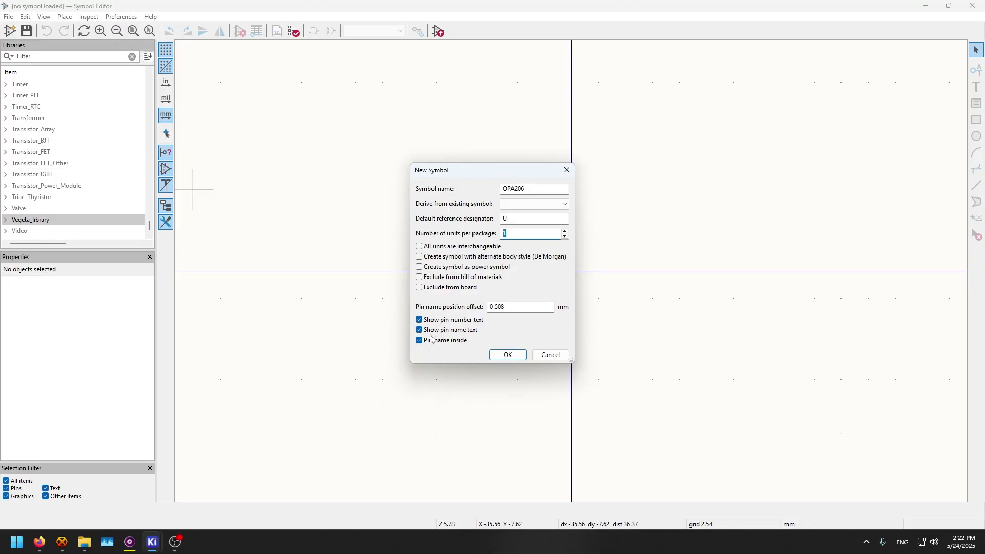
click(507, 355)
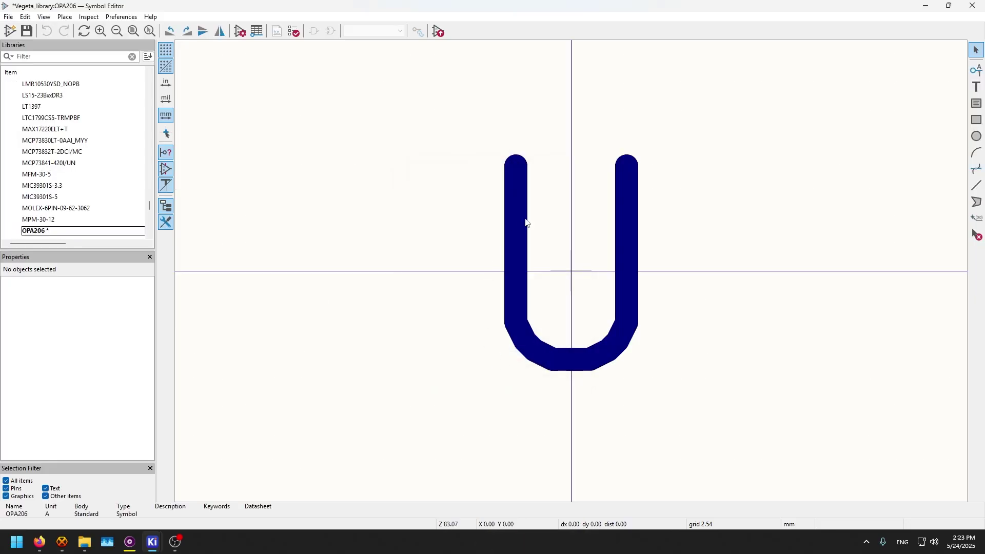
Step: Review the reference, footprint, datasheet and description fields in the OPA206 symbol properties, making no changes
scroll(528, 224, down, 8)
scroll(576, 276, up, 4)
scroll(574, 276, down, 1)
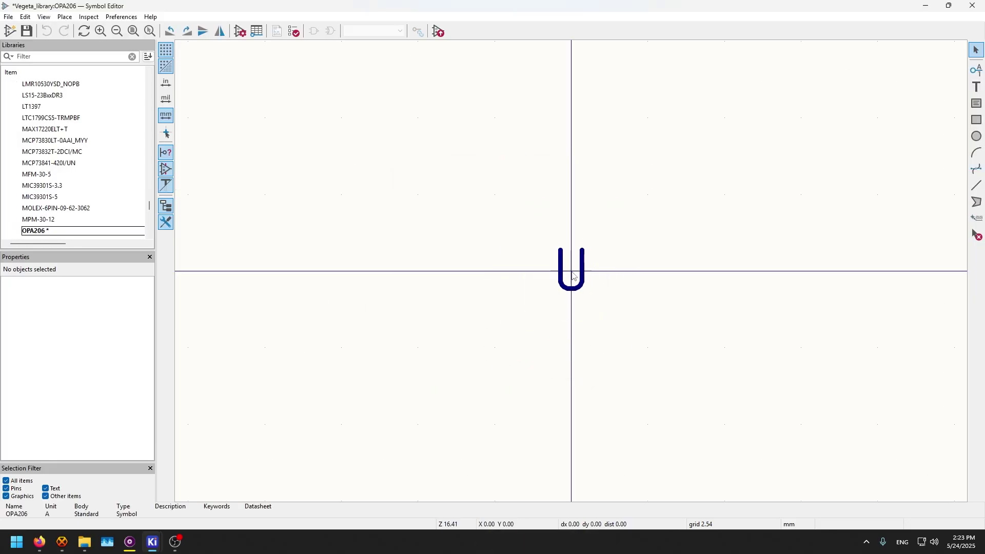
click(241, 32)
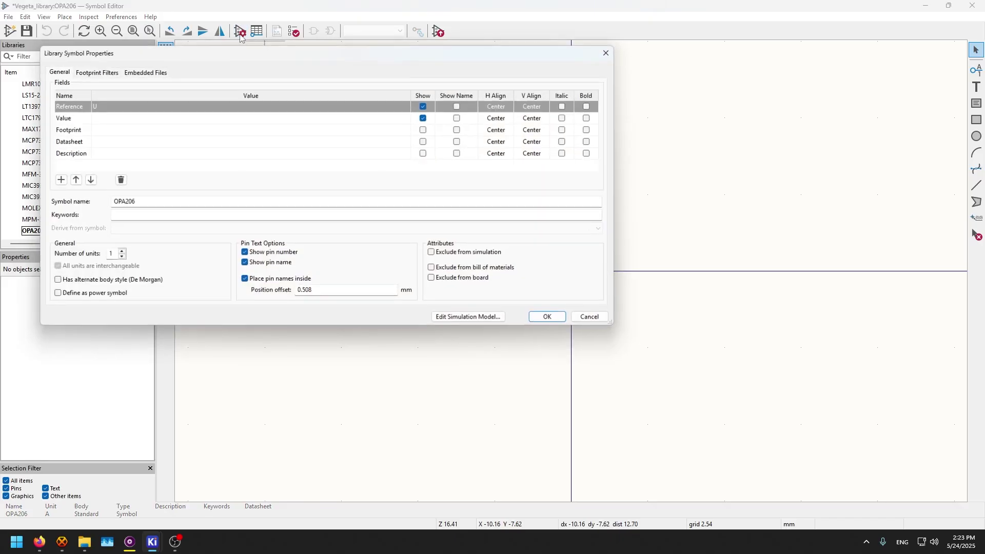
click(107, 106)
click(118, 129)
click(110, 142)
click(108, 155)
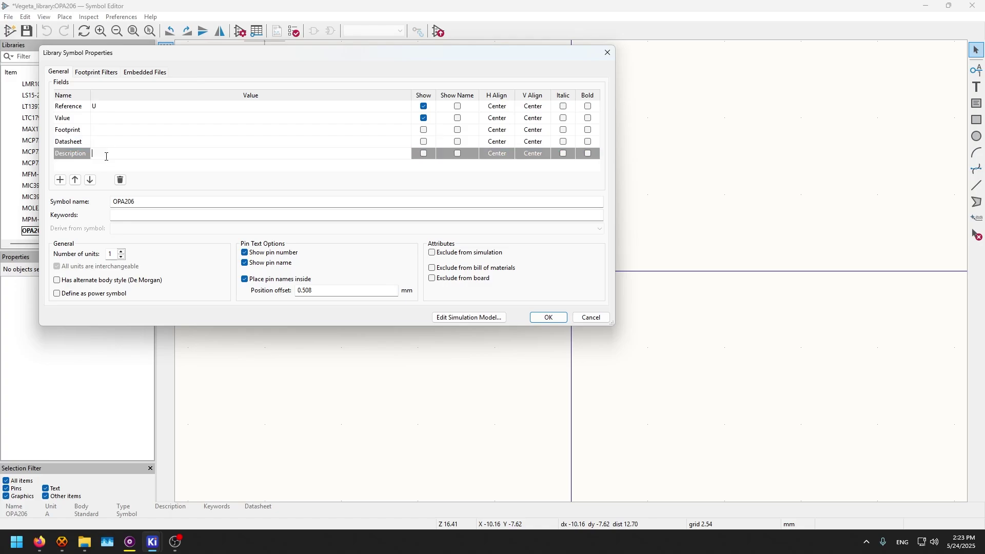
click(102, 130)
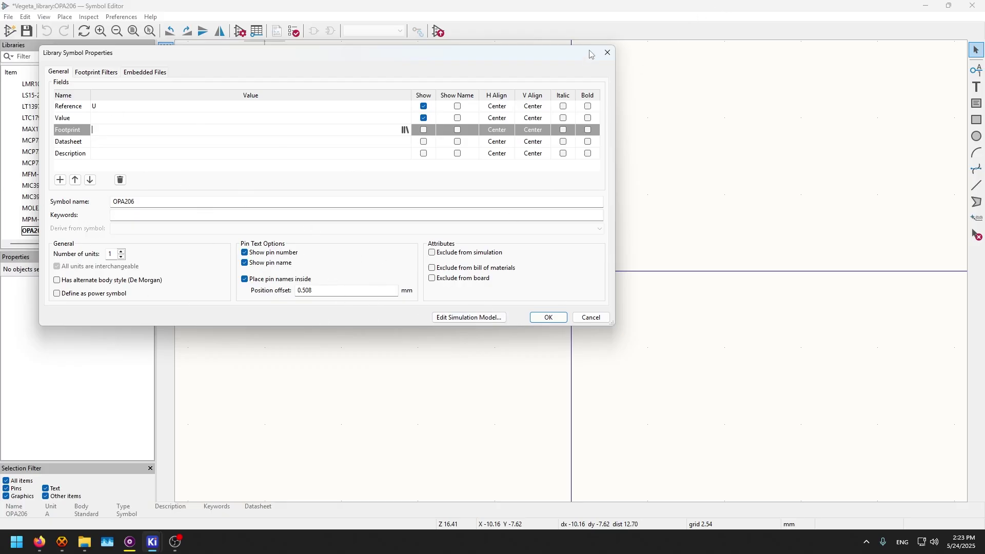
click(610, 52)
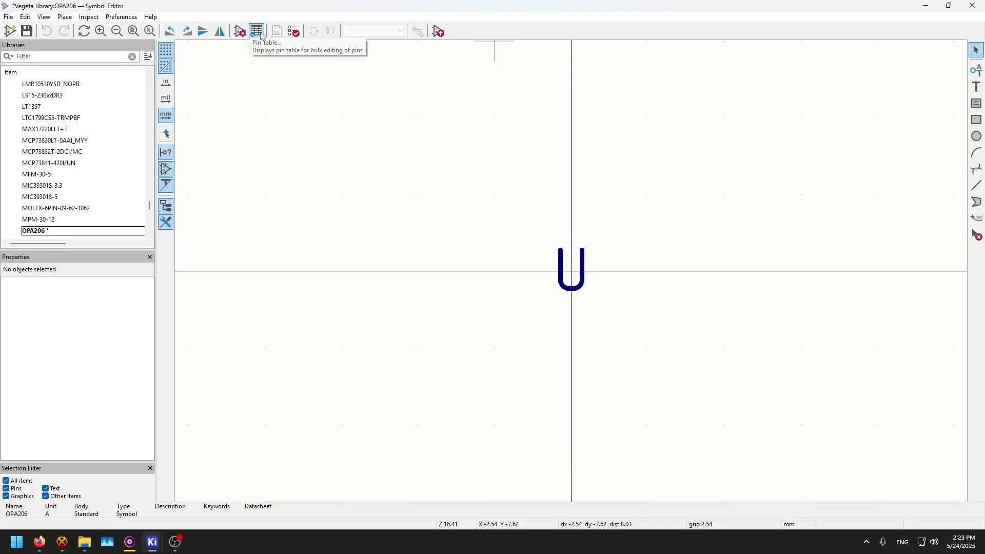
Step: Check the empty pin table's columns against the OPA206 pin functions in the datasheet, adding no pins
click(257, 32)
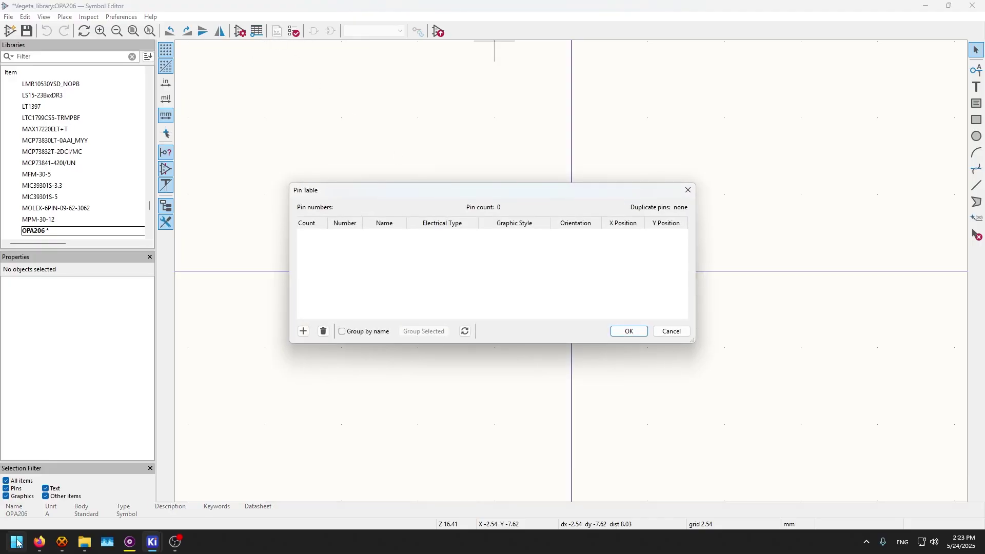
click(39, 542)
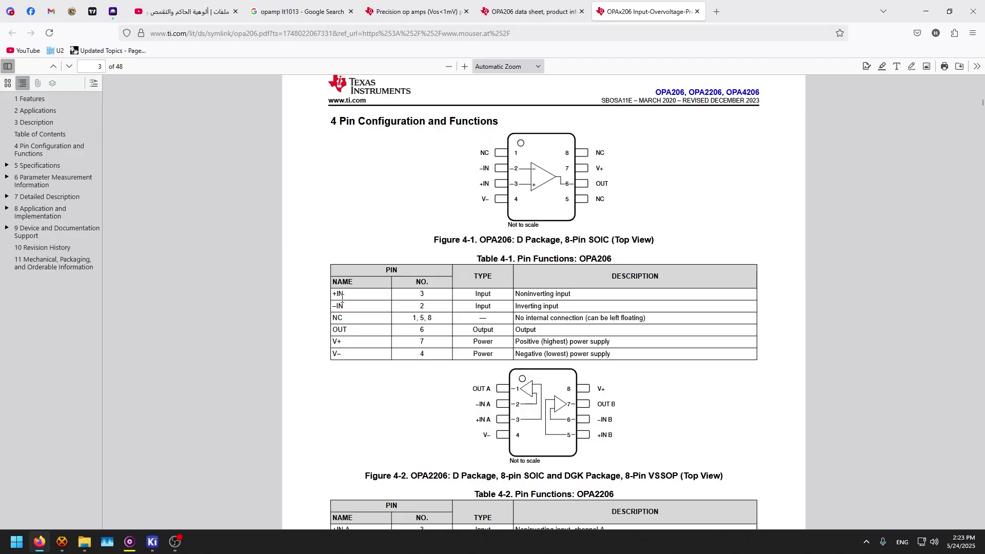
mouse_move(148, 539)
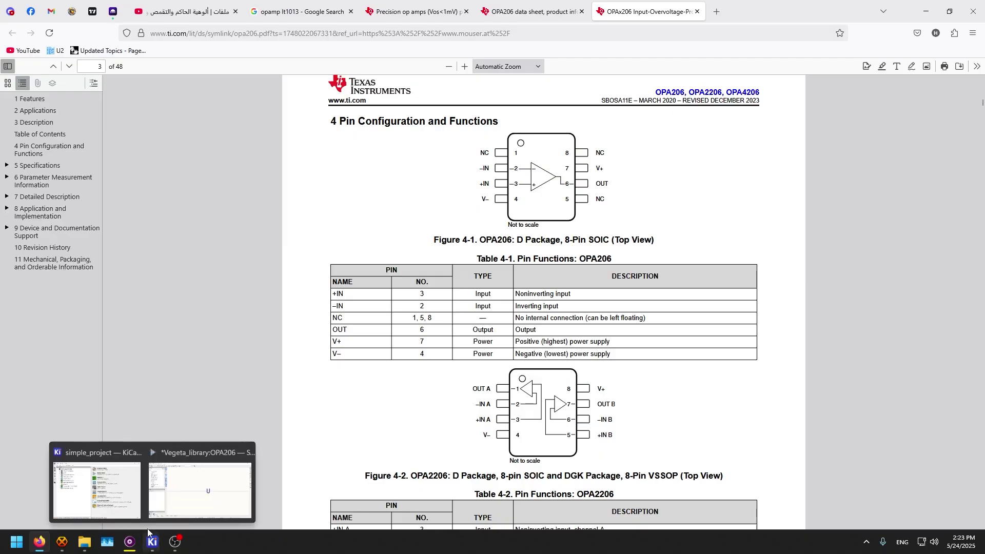
click(197, 485)
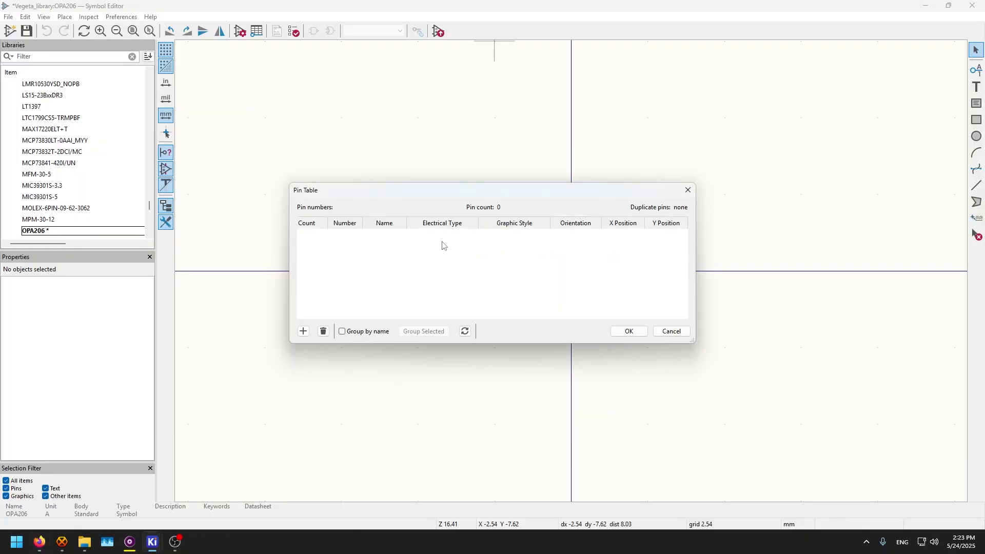
click(688, 190)
Step: Draw a square body outline of 15.24 by 15.24 mm centred on the symbol's origin
scroll(638, 268, down, 3)
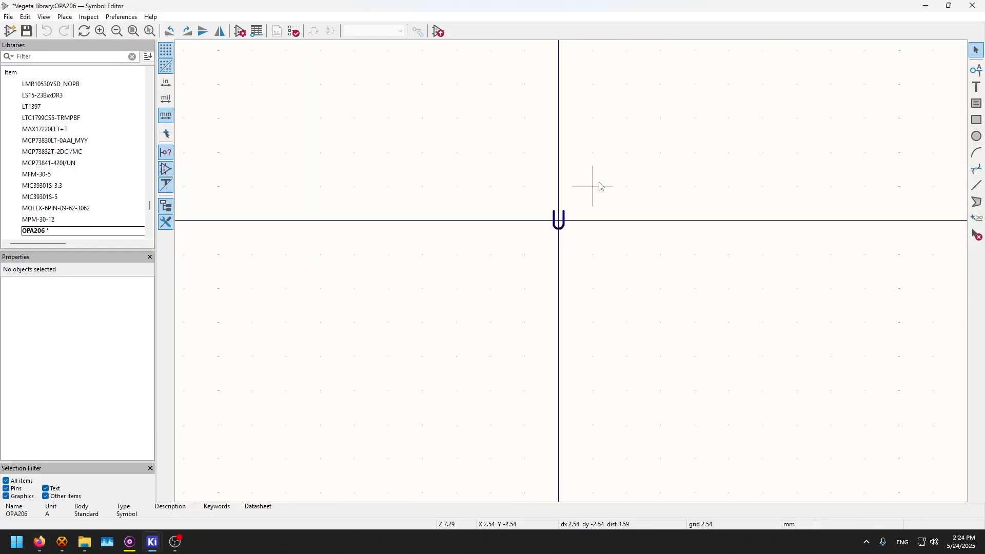
click(978, 120)
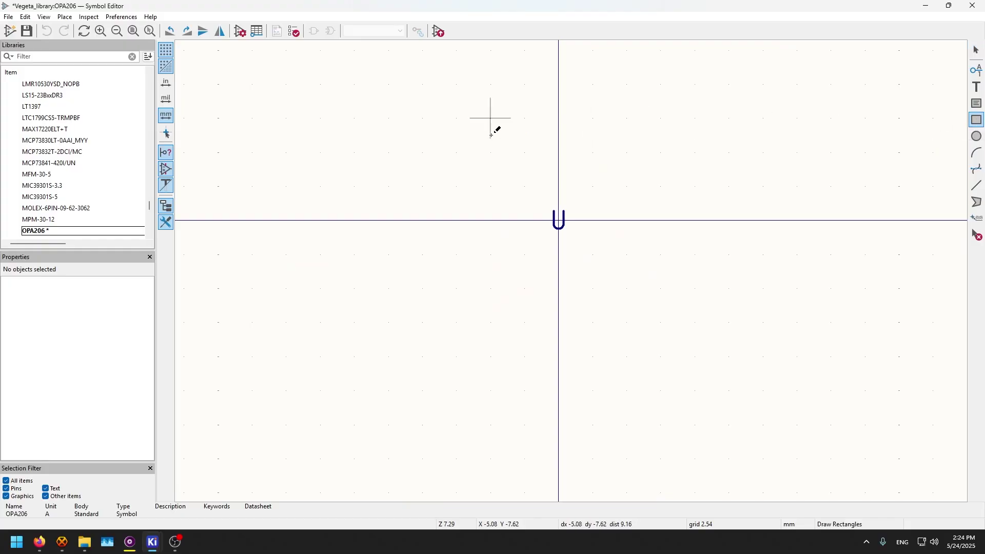
click(455, 118)
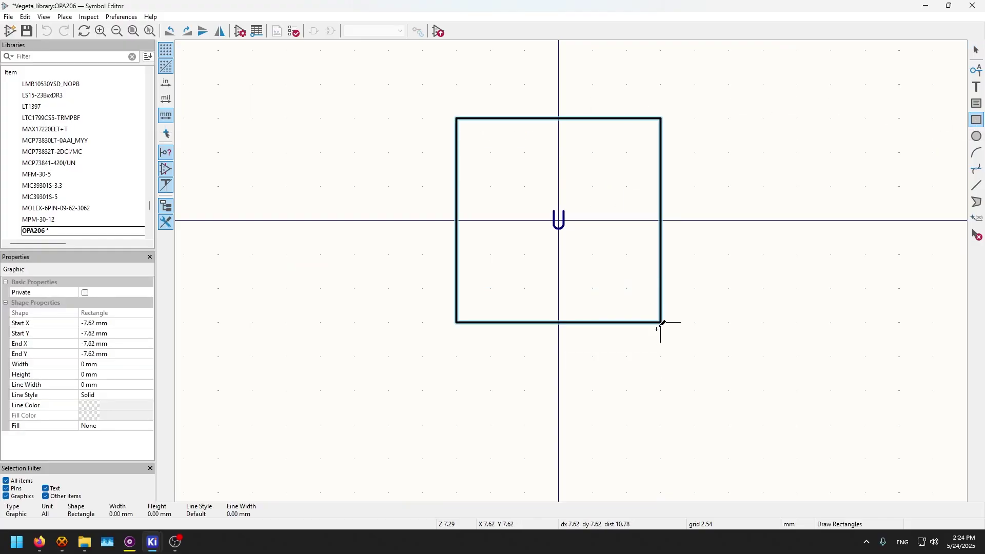
click(661, 322)
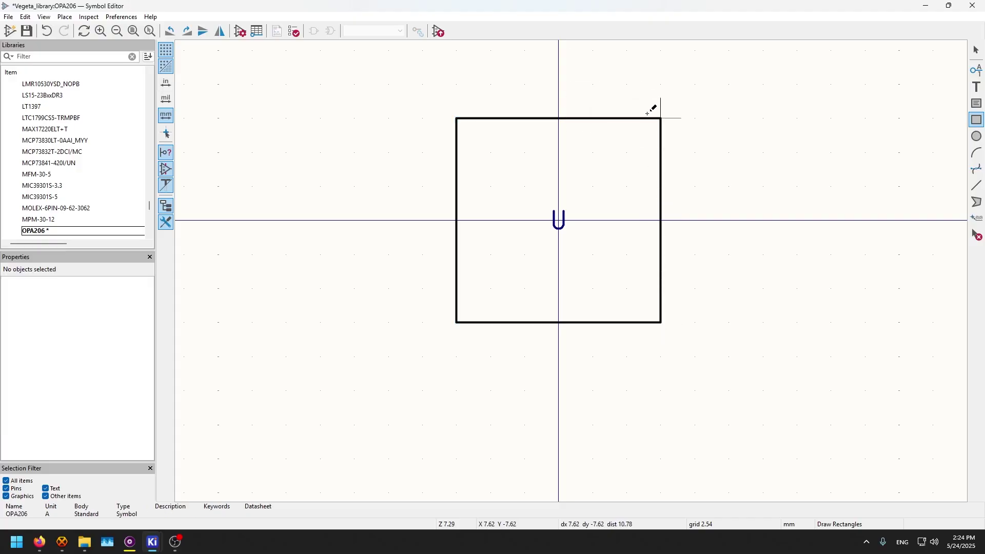
key(Escape)
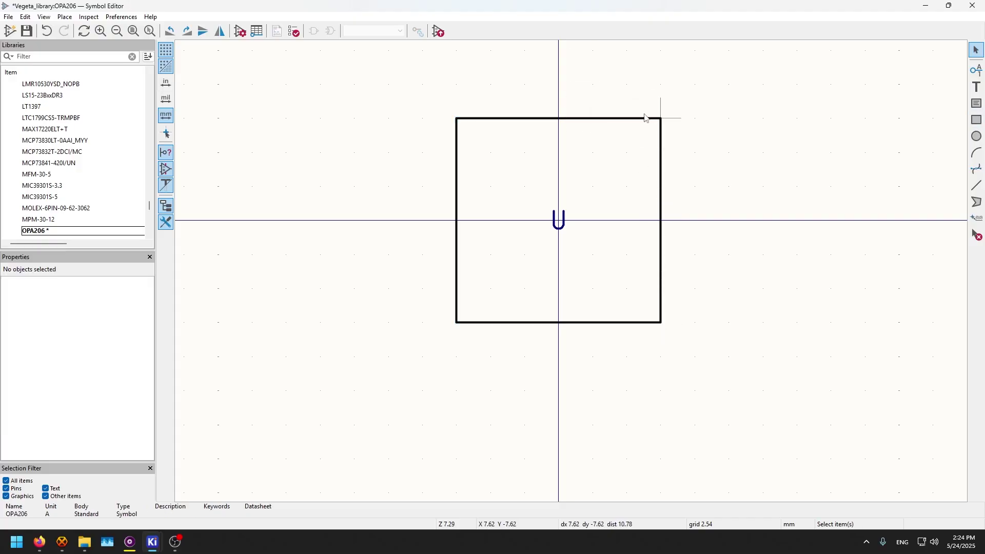
Step: Fill the body rectangle with the body background color and save the symbol
click(647, 119)
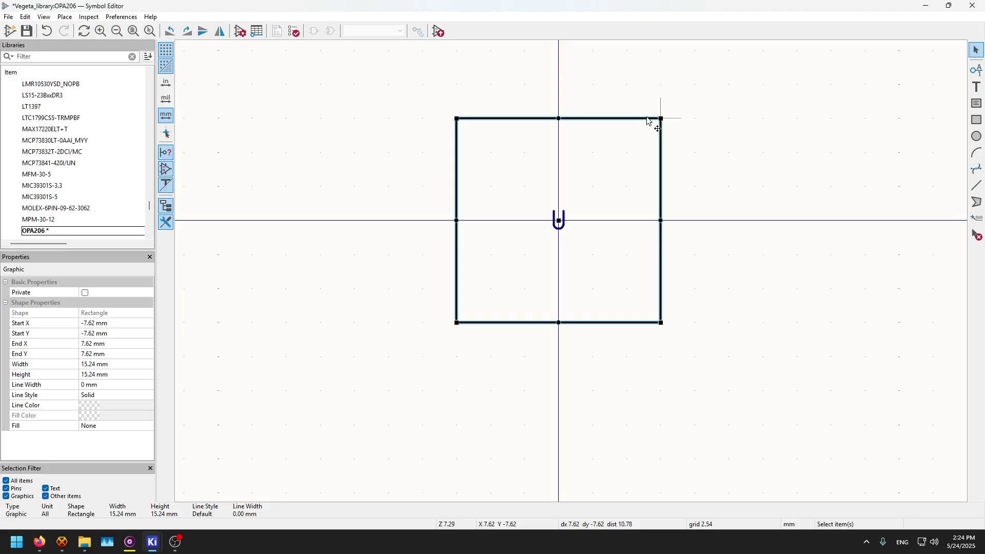
double_click(660, 119)
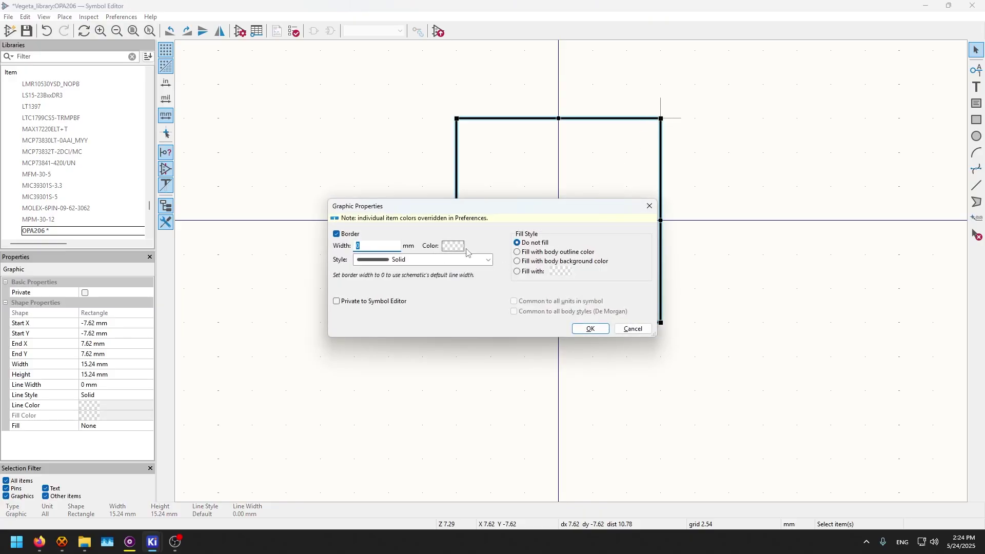
click(549, 262)
click(589, 331)
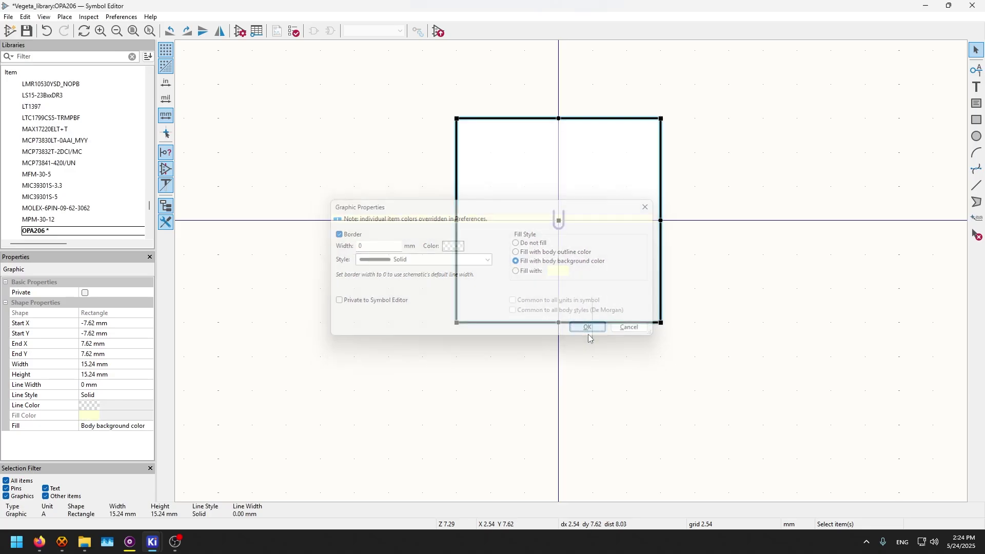
click(563, 394)
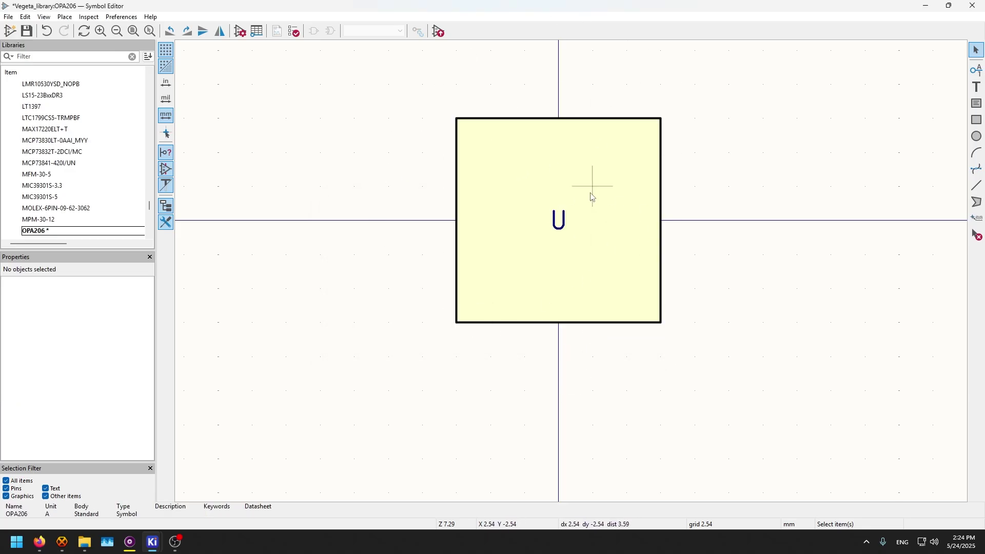
key(ctrl+s)
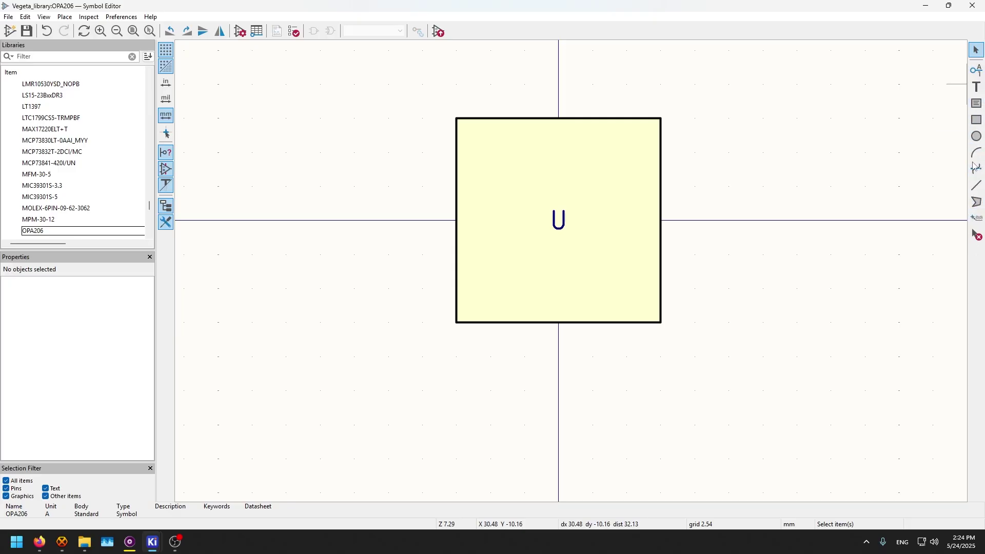
Step: Start a new pin and look up the +IN pin's number, type and description in the datasheet's OPA206 pin table
click(978, 71)
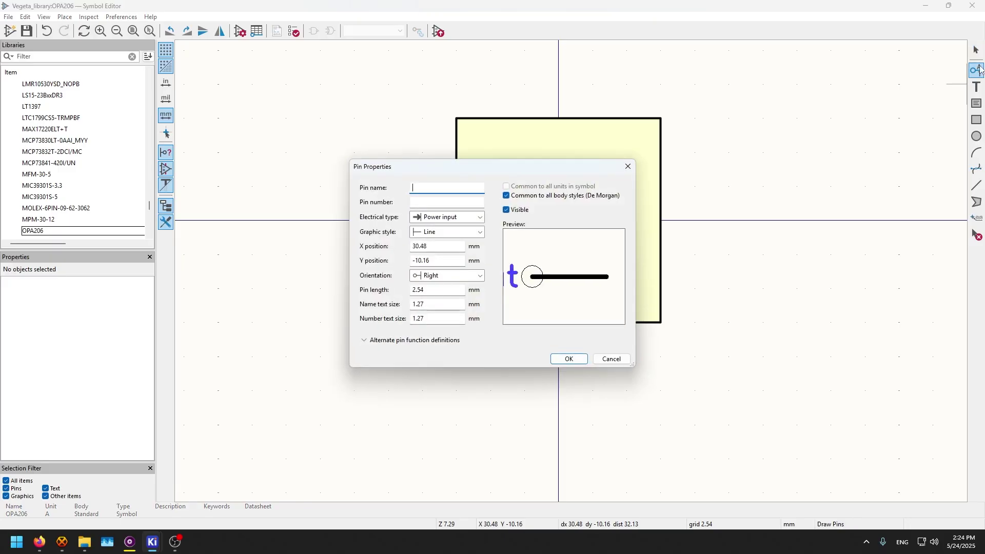
drag(489, 167, 381, 144)
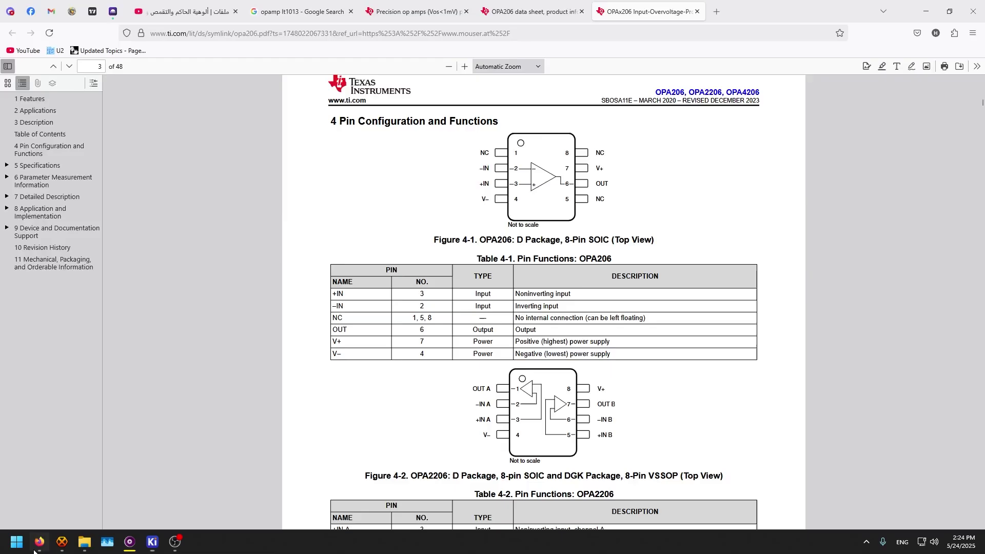
click(39, 542)
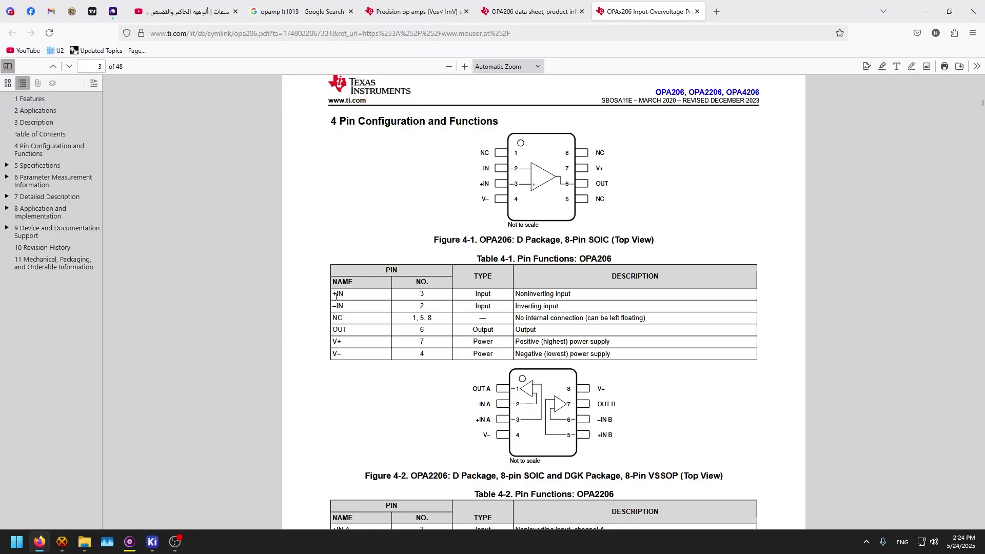
drag(336, 296, 386, 292)
click(376, 296)
mouse_move(517, 291)
mouse_down()
mouse_move(596, 294)
mouse_move(520, 294)
mouse_up()
click(151, 546)
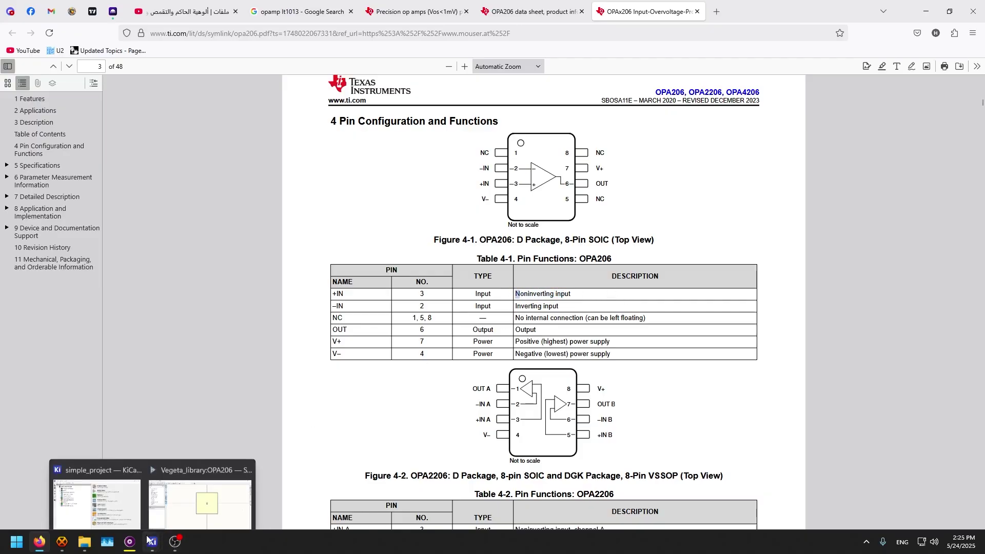
click(255, 495)
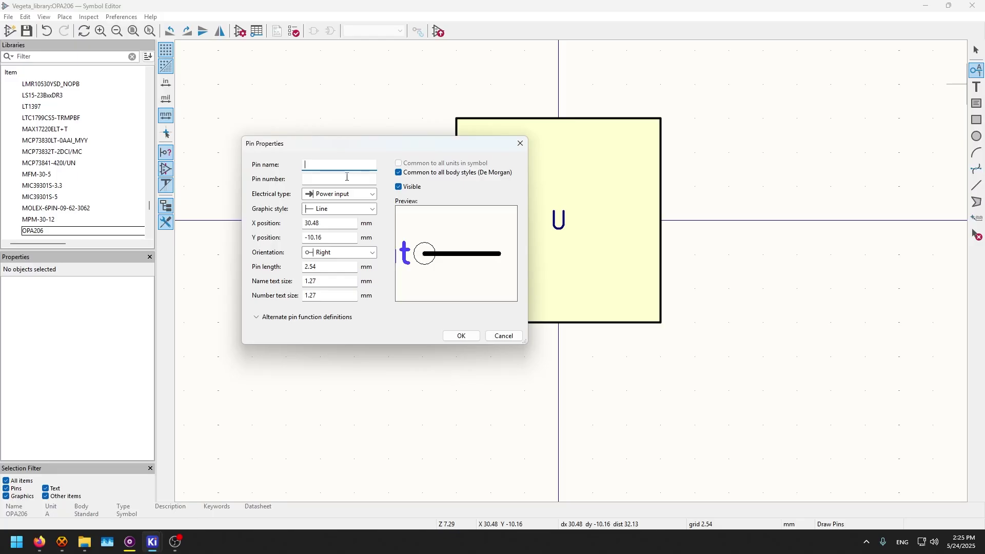
Step: Set the new pin's name to +IN, its number to 3 and its electrical type to Input
text(+IN)
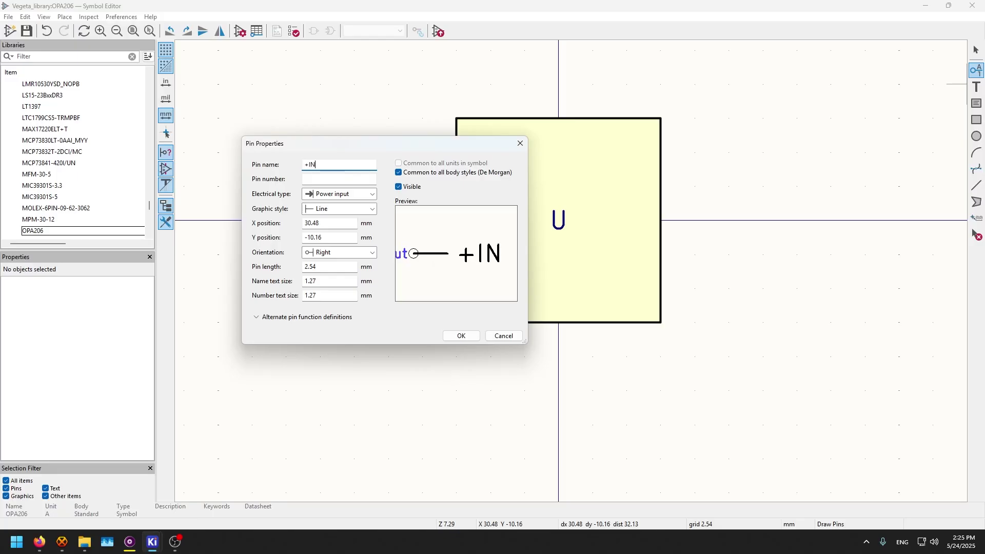
click(328, 179)
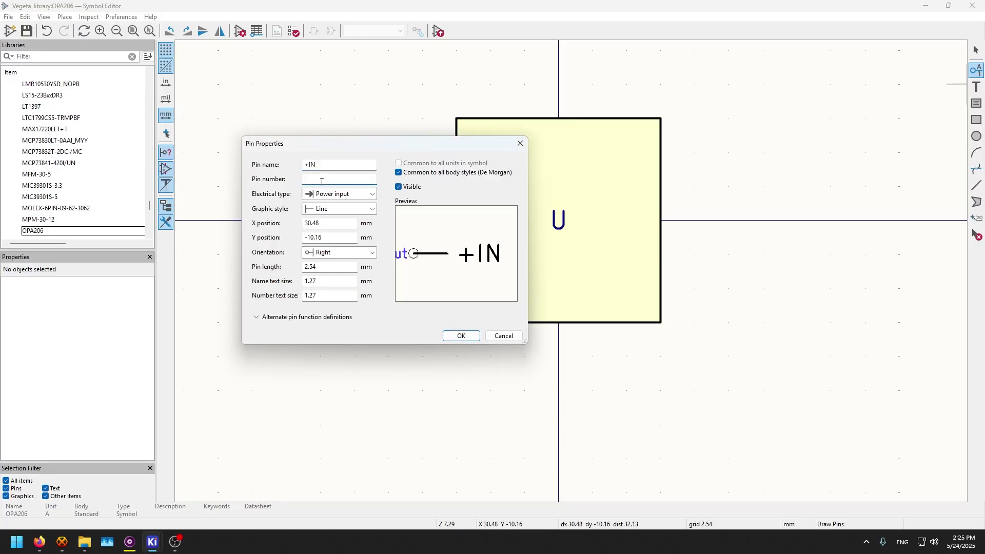
text(3)
click(364, 191)
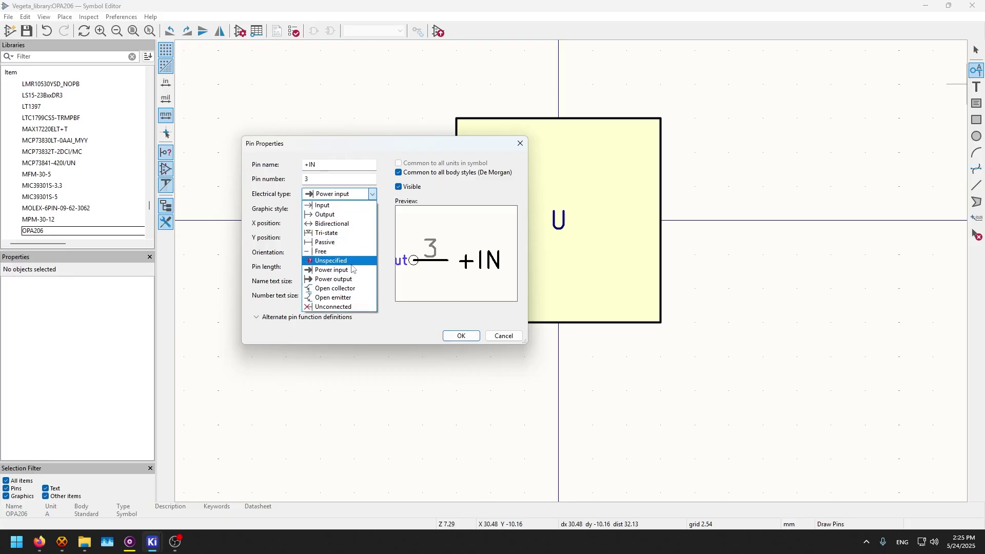
click(343, 208)
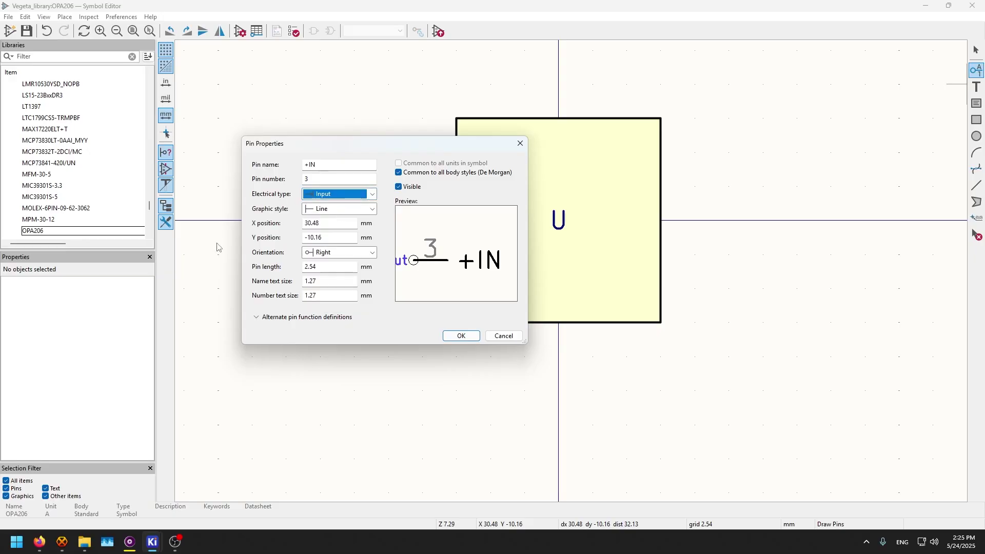
click(34, 545)
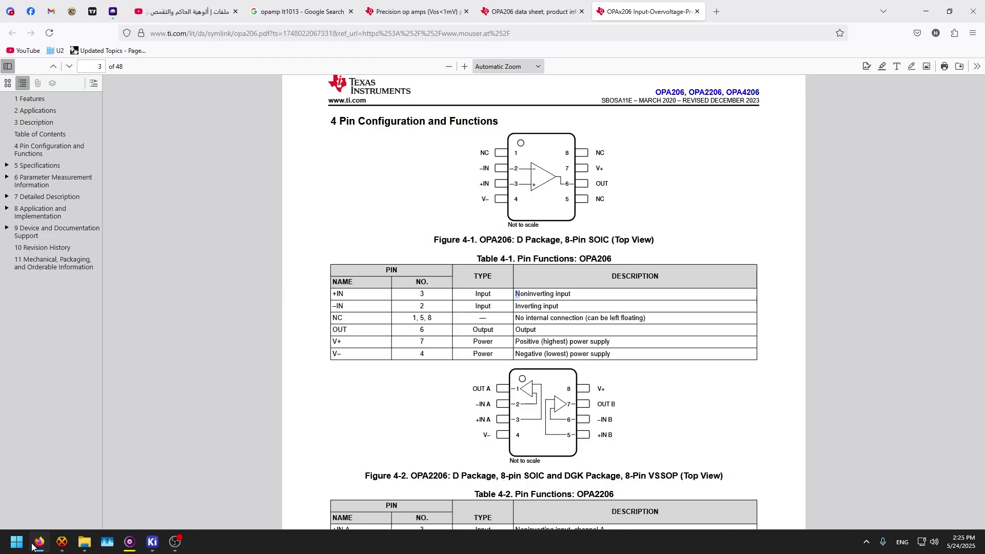
click(34, 545)
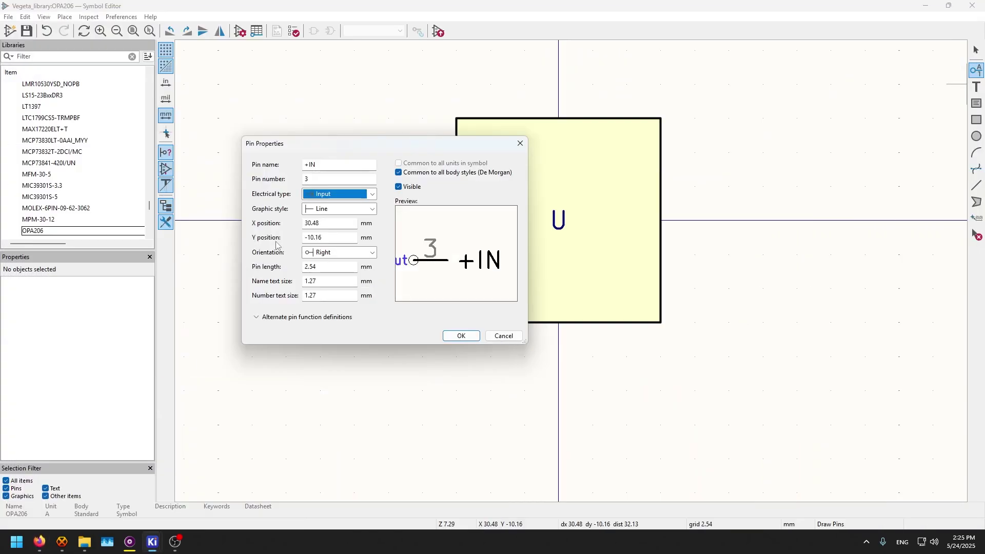
Step: Try the Clock and Clock low graphic styles and the Left orientation on the +IN pin, restoring Line and Right
click(362, 255)
click(364, 256)
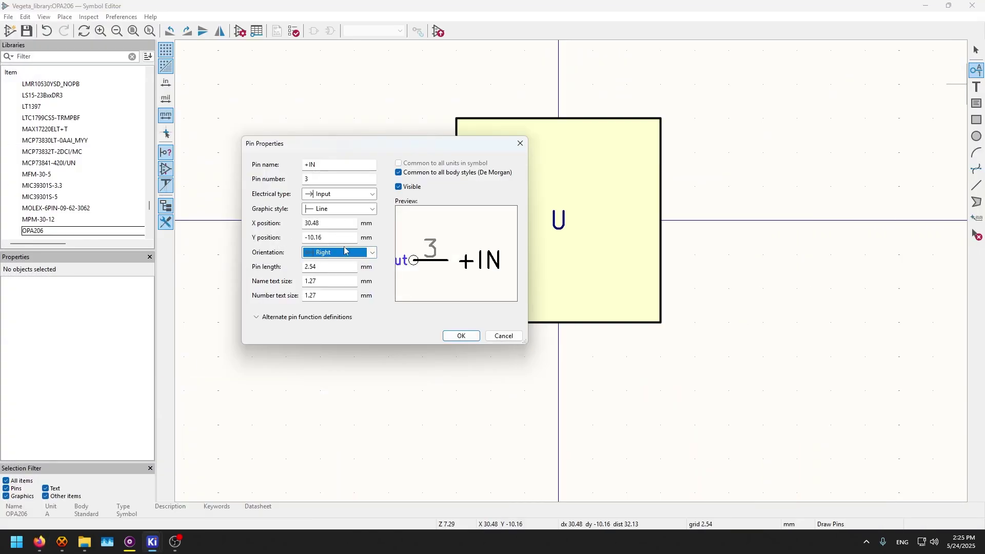
click(370, 210)
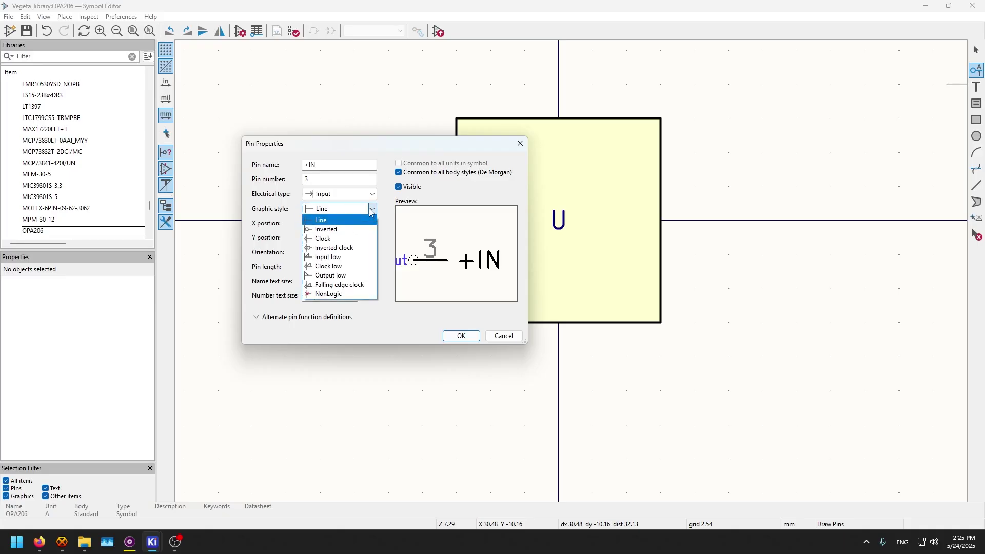
click(359, 238)
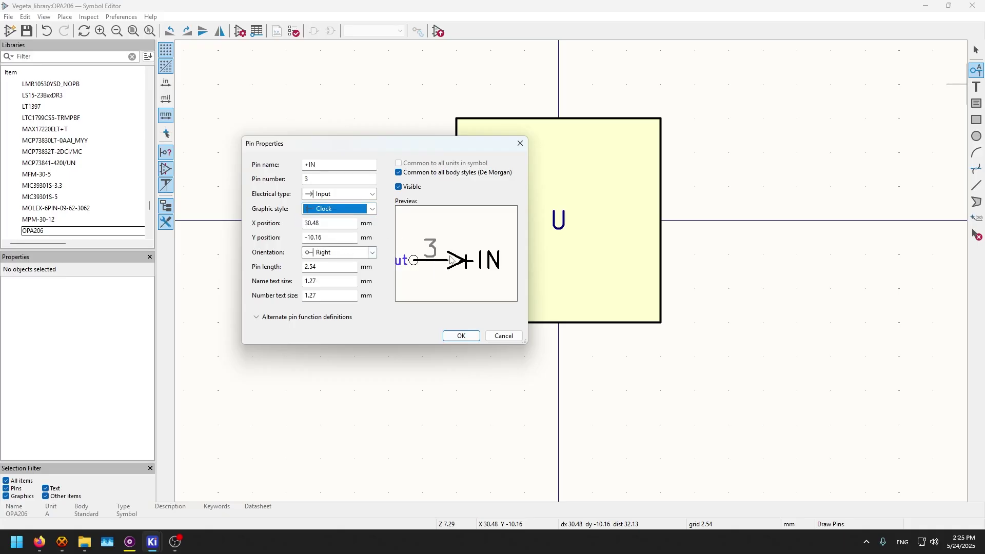
click(371, 210)
click(336, 269)
click(312, 212)
key(Escape)
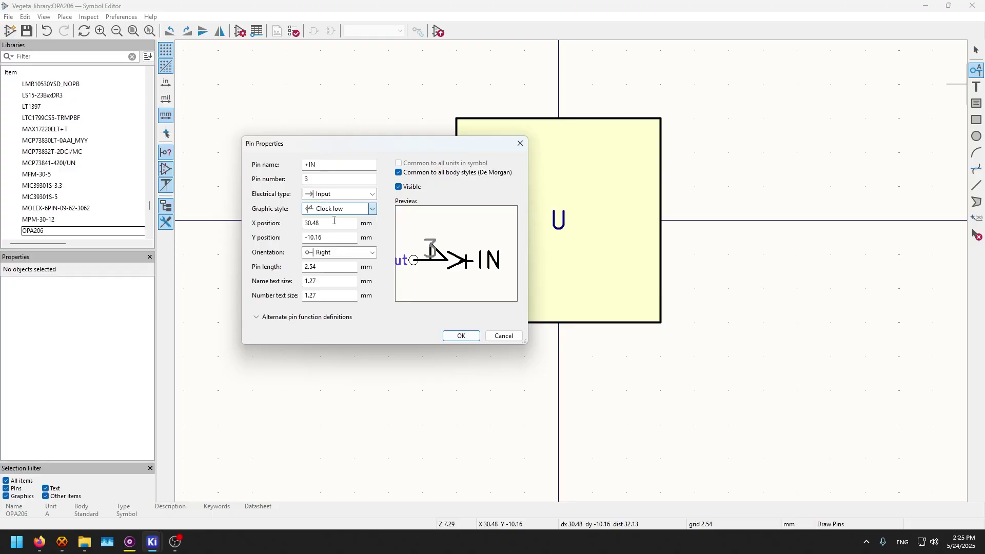
click(334, 221)
click(308, 256)
click(320, 275)
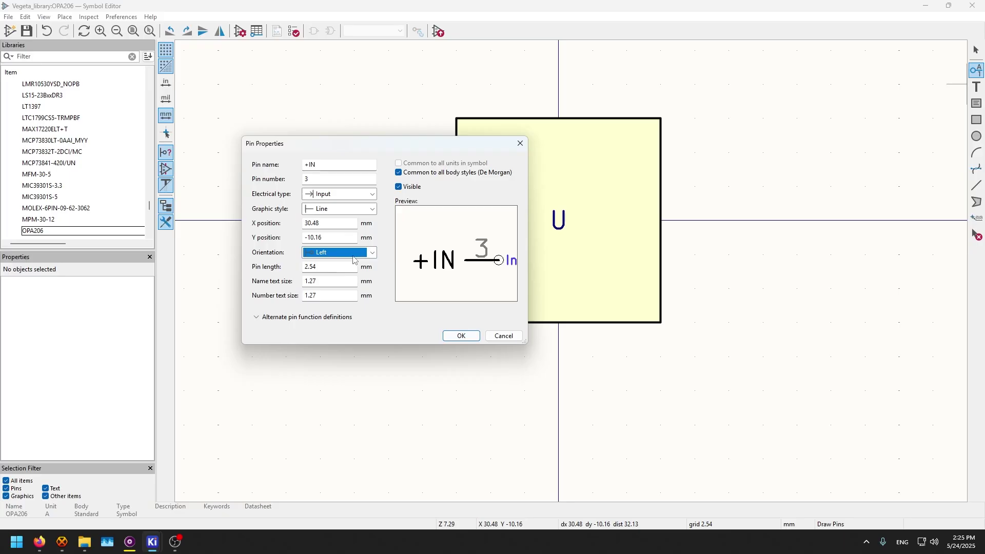
click(371, 252)
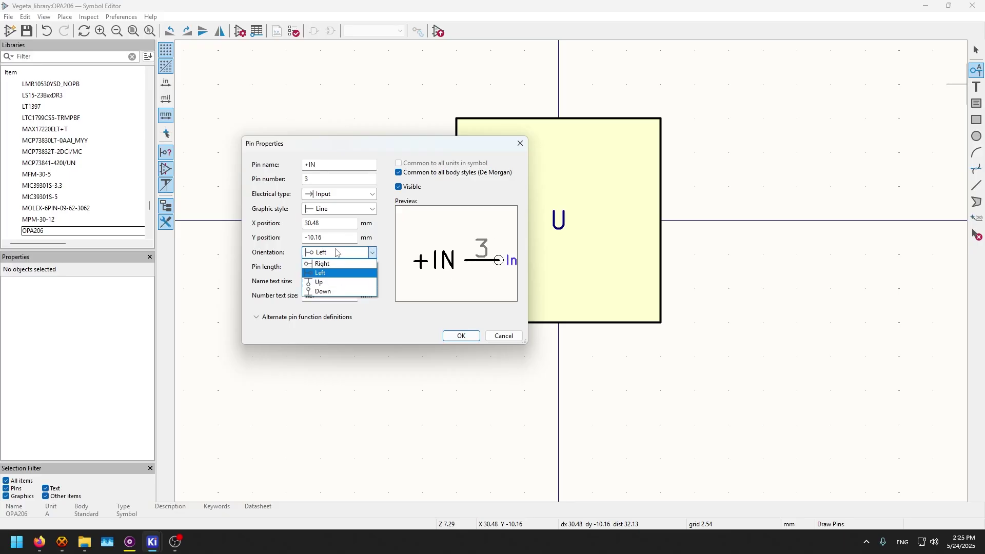
click(316, 262)
Step: Place the +IN pin on the body's left edge, one grid step below the horizontal axis, and recheck the datasheet pinout
click(462, 336)
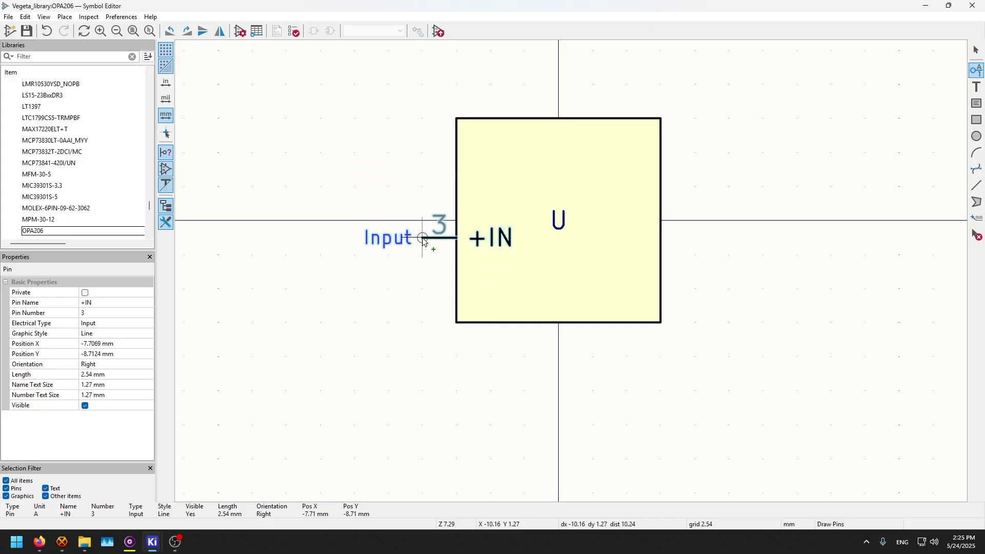
click(421, 255)
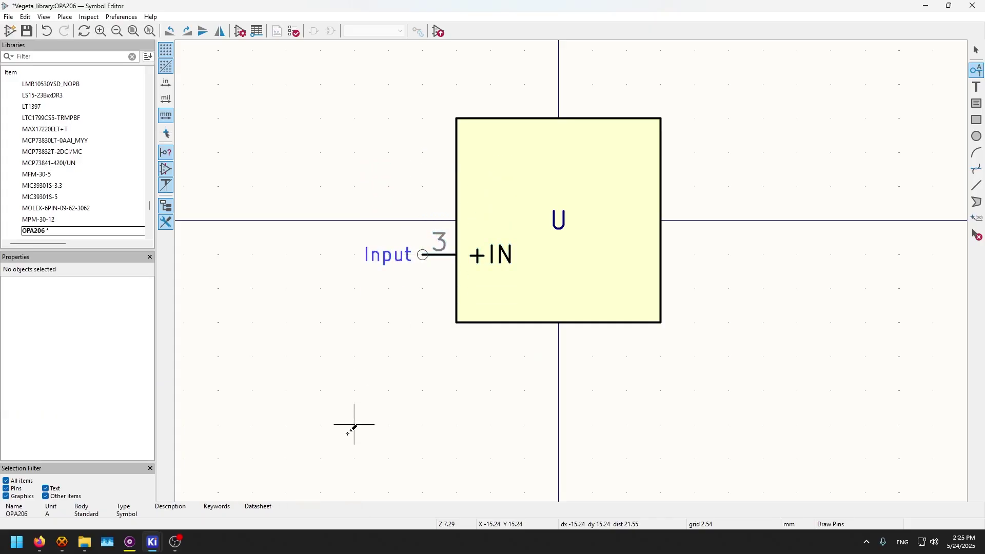
click(36, 546)
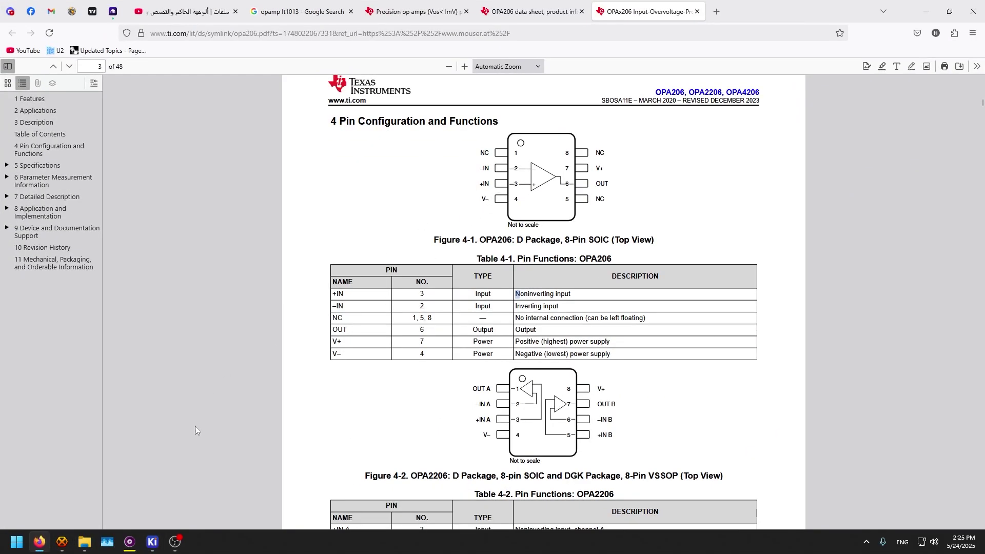
click(39, 542)
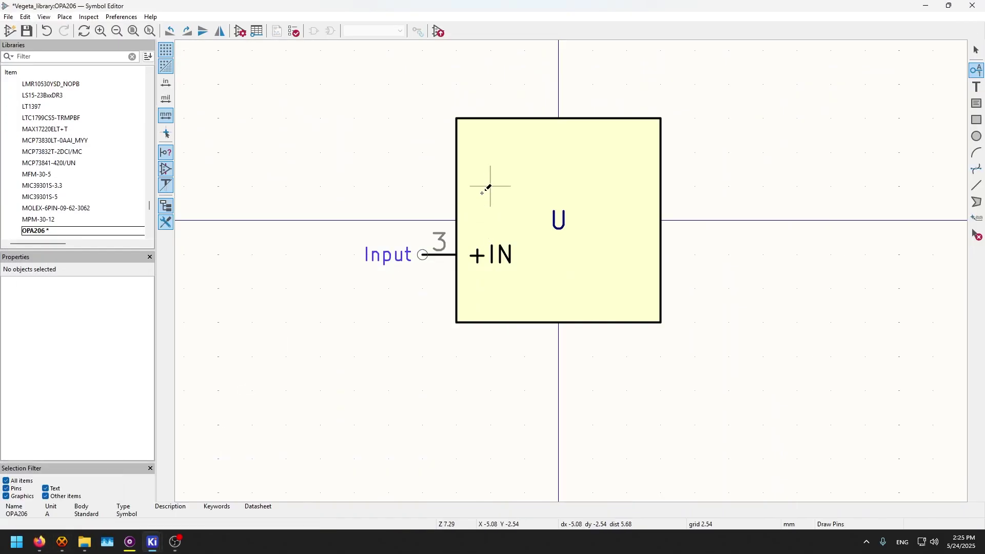
Step: Add an Input pin named -IN with number 2 on the body's left edge at X -10.16, Y -1.27 mm, checking the datasheet for the name
click(461, 190)
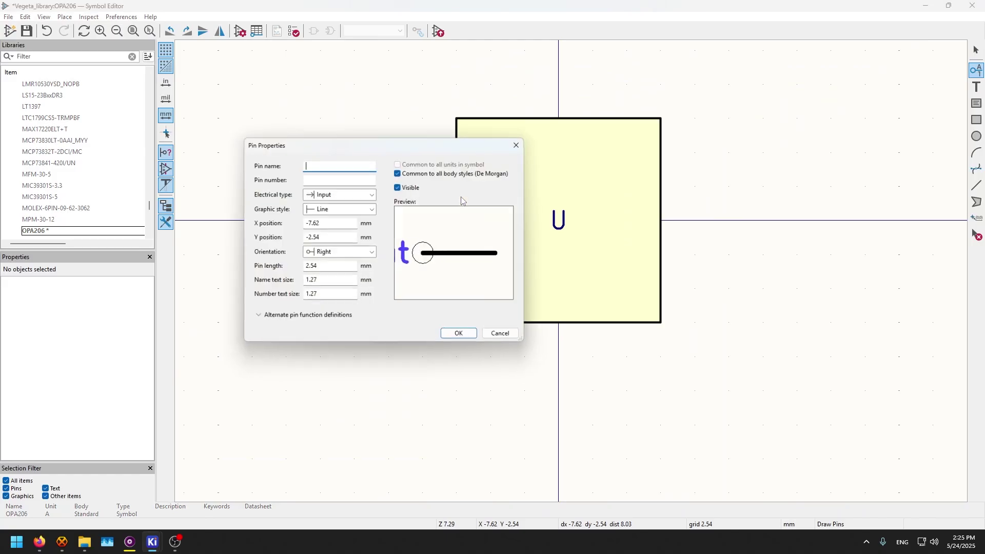
click(344, 179)
text(2)
click(342, 165)
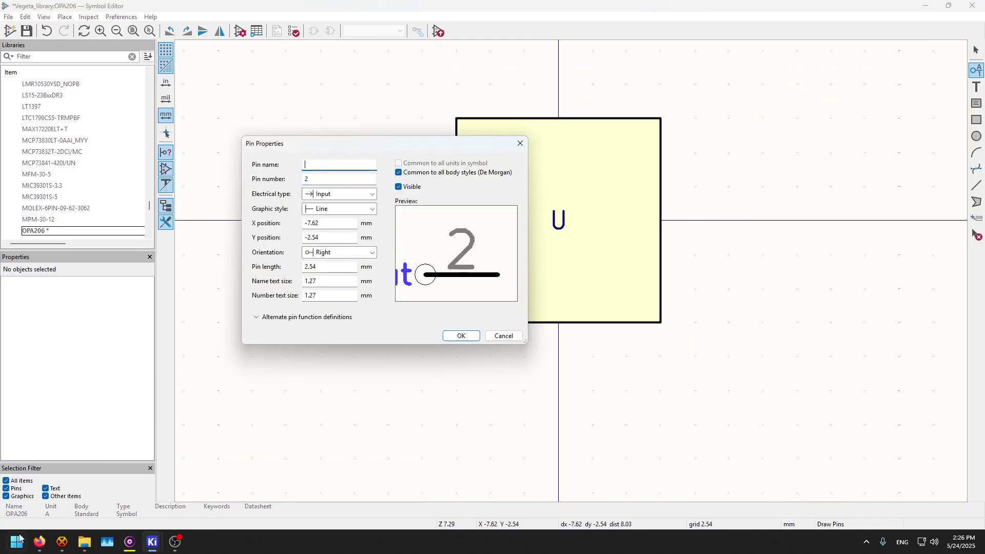
click(39, 542)
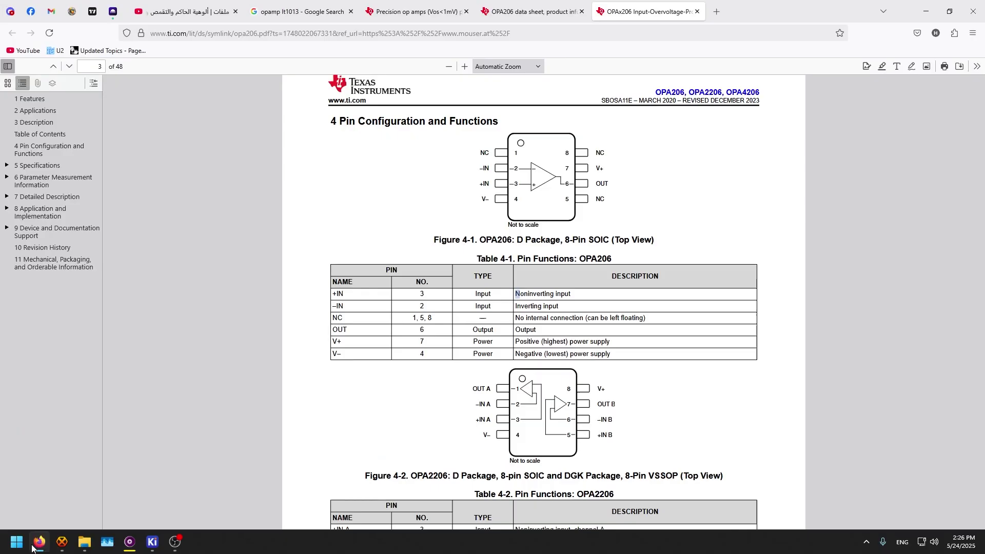
key(alt+Tab)
text(-)
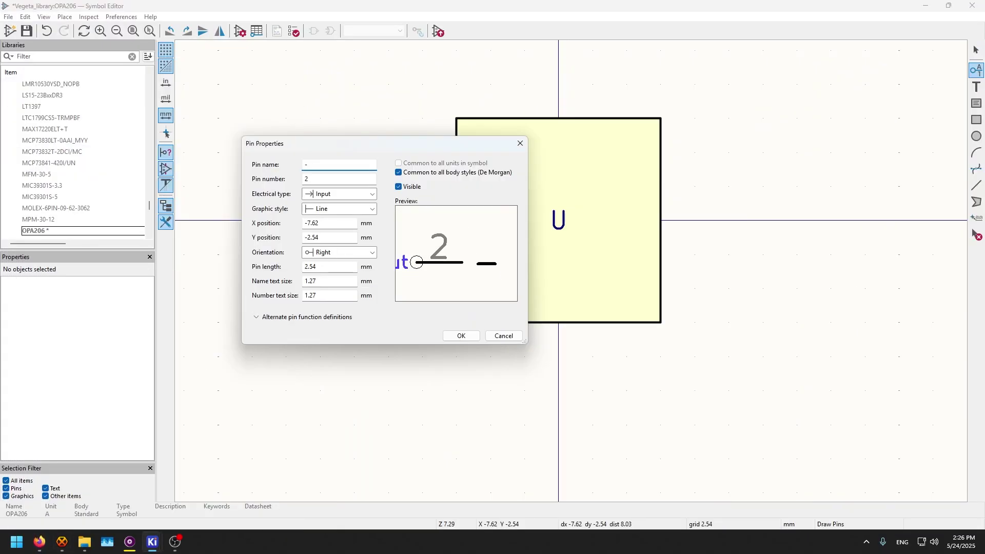
text(IN)
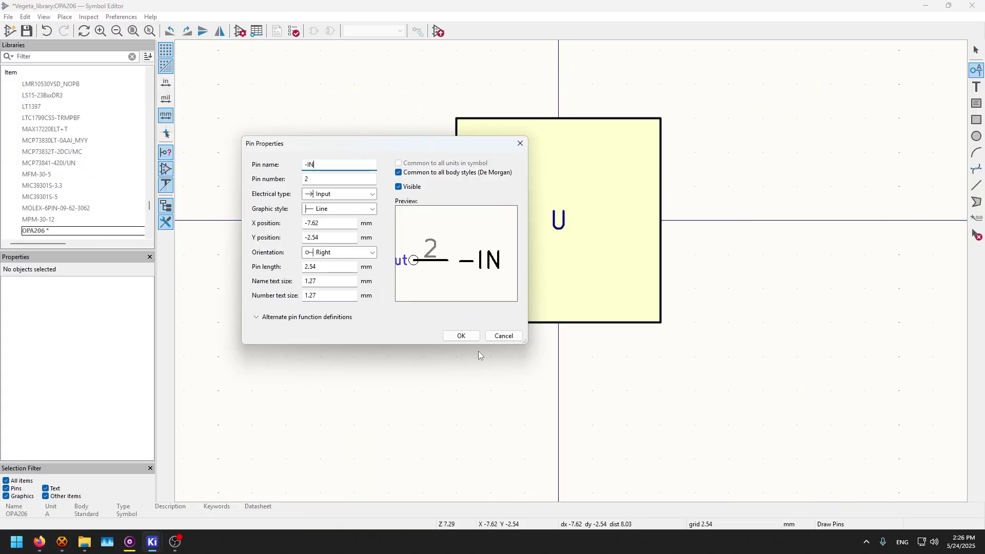
click(461, 336)
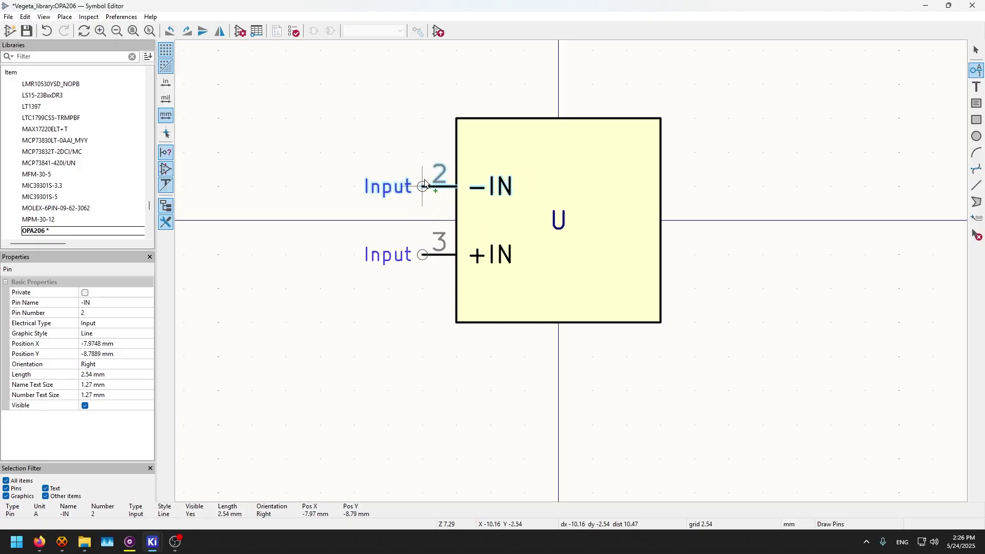
click(421, 203)
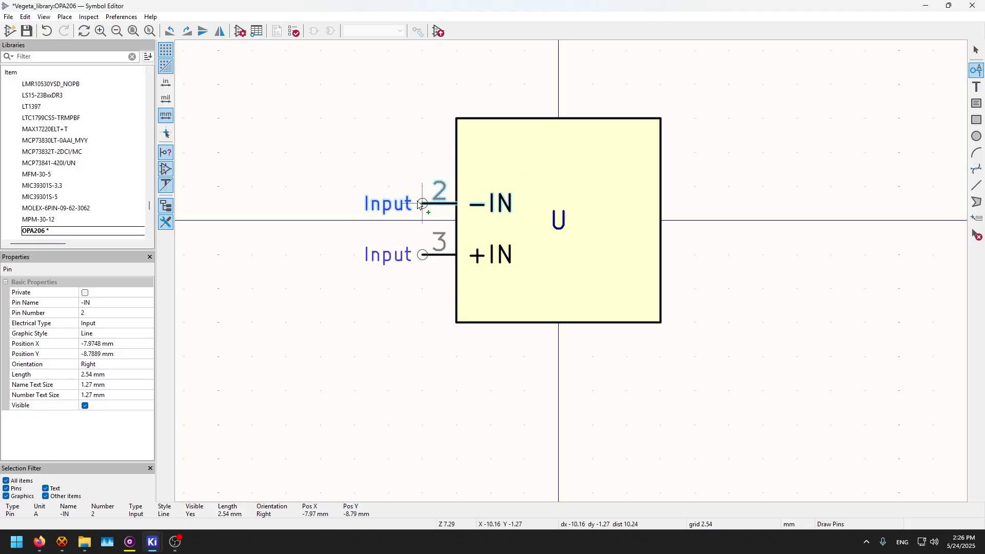
Step: Check the NC pins in the datasheet and add an Unspecified pin named NC, number 1, on the body's left edge at X -10.16, Y -5.08 mm
click(40, 549)
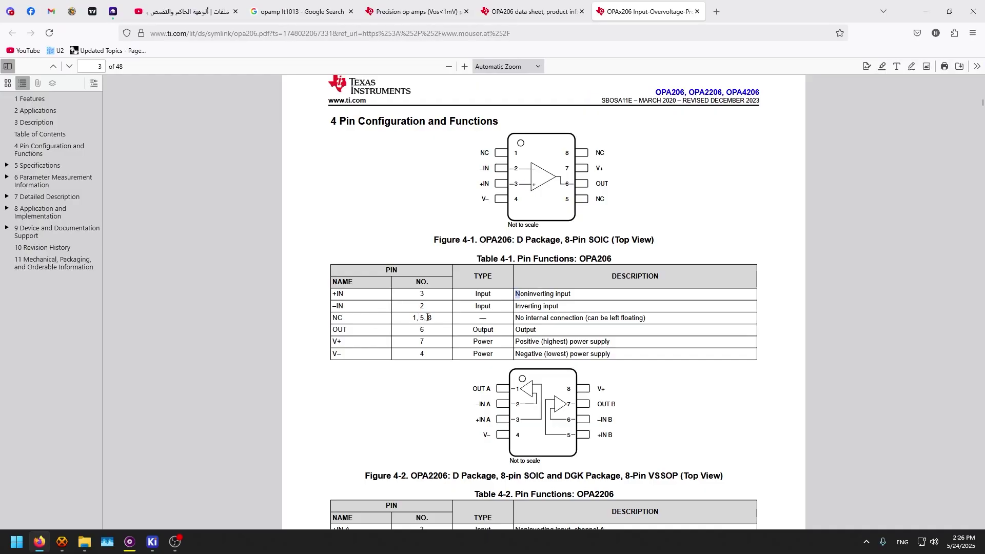
mouse_move(61, 543)
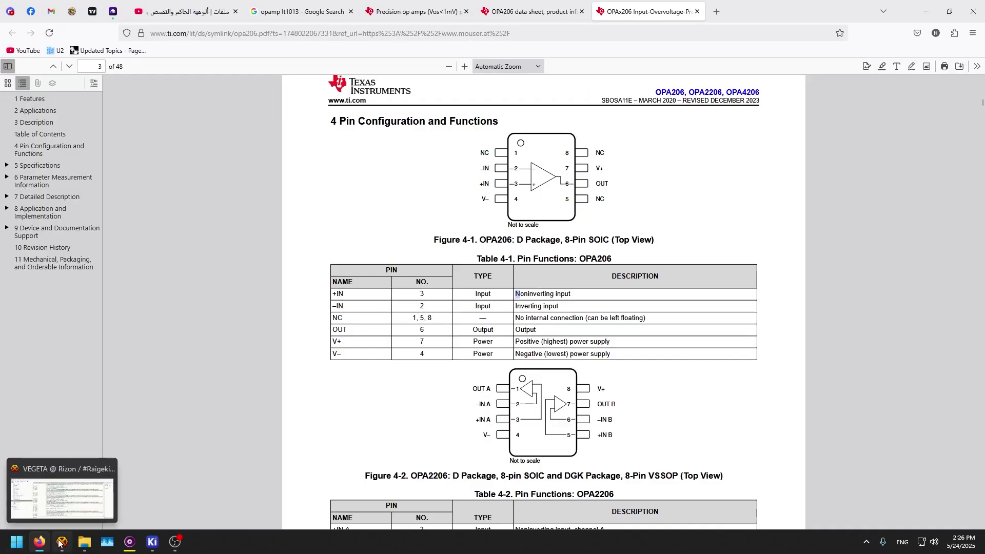
key(alt+Tab)
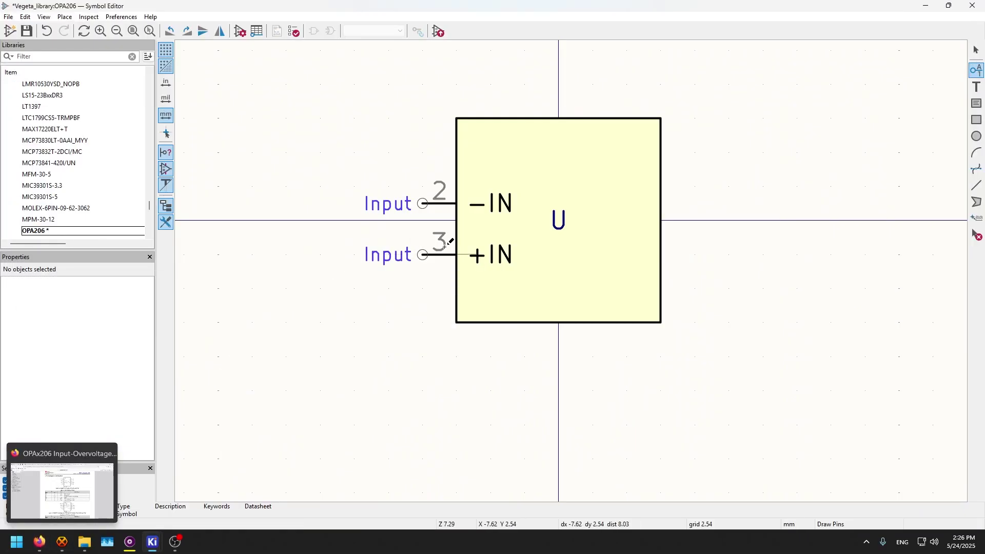
click(418, 312)
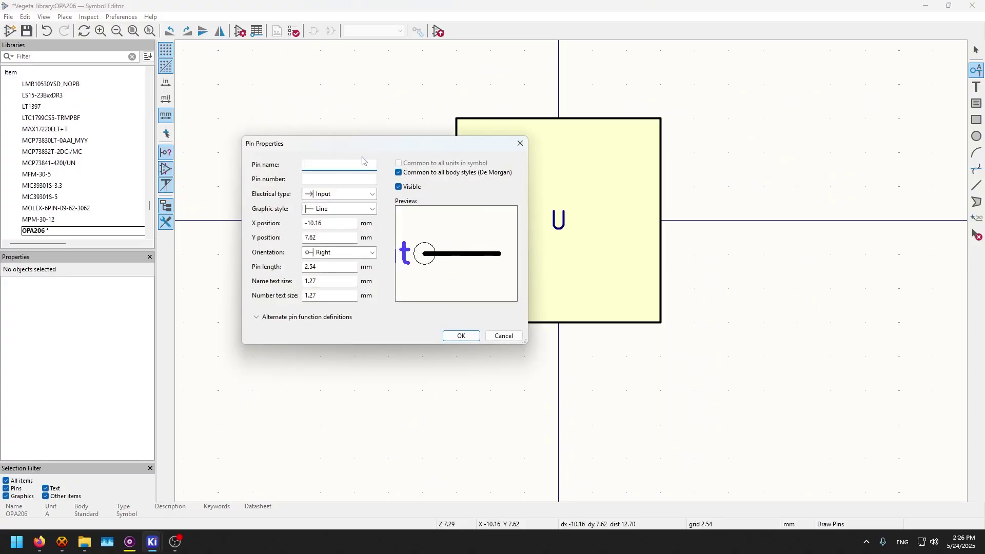
text(NC)
key(Tab)
text(1)
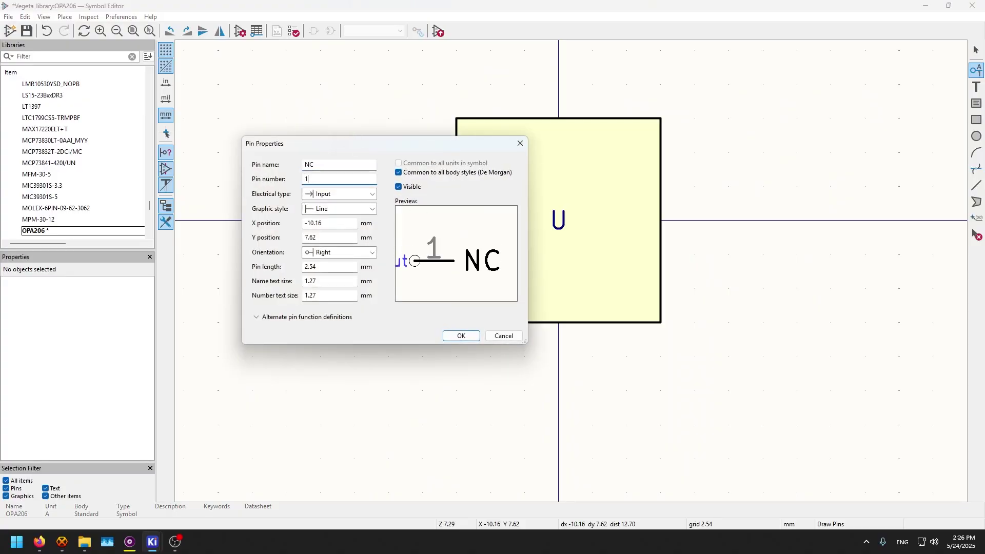
click(354, 193)
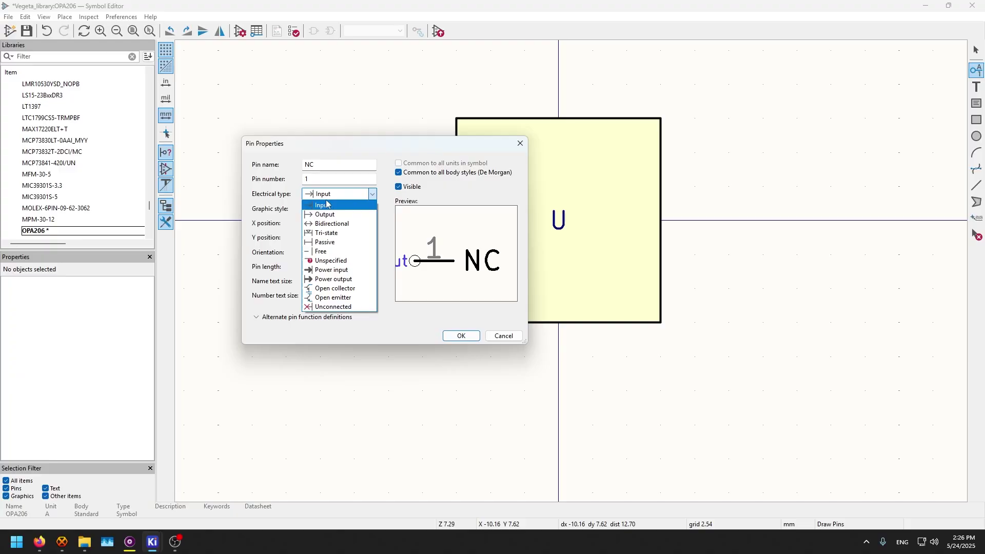
click(328, 255)
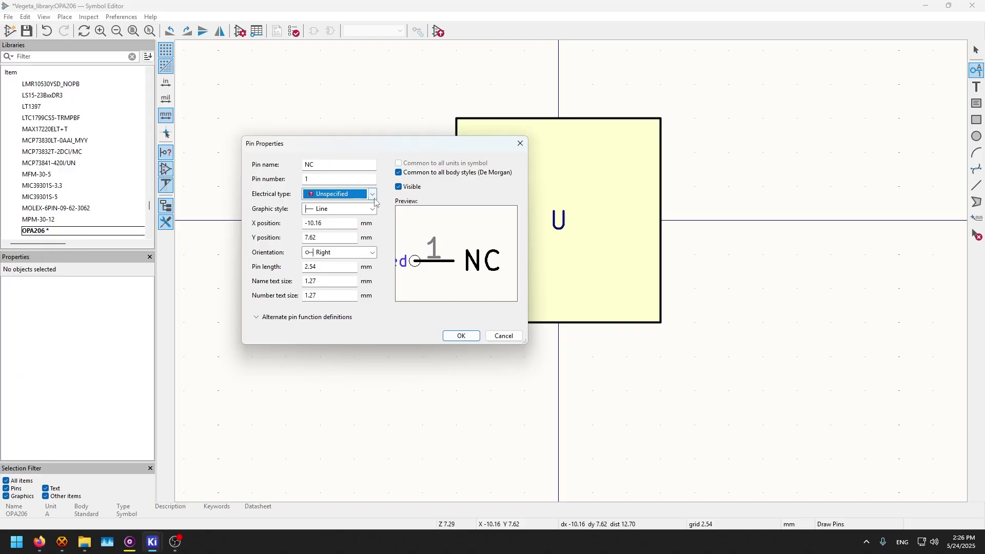
click(460, 335)
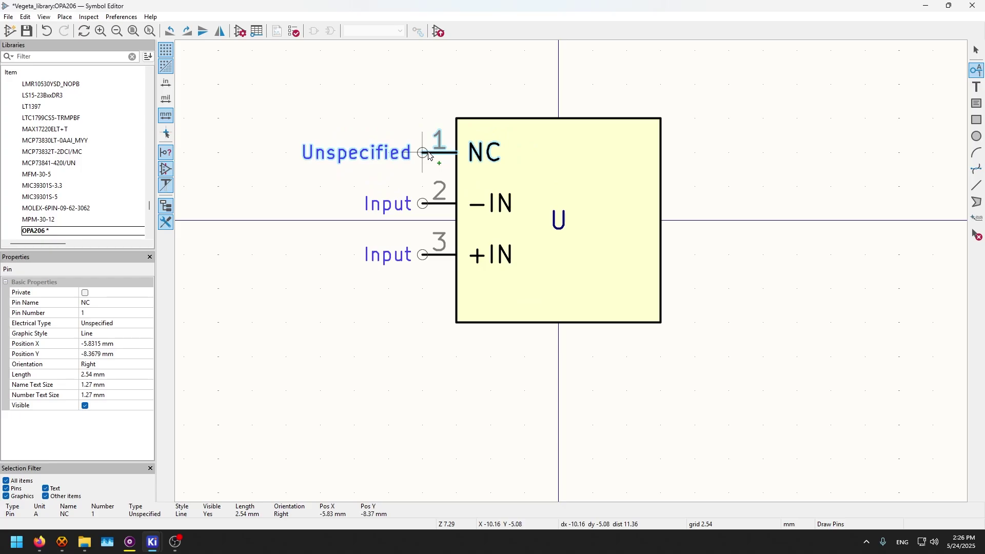
click(429, 157)
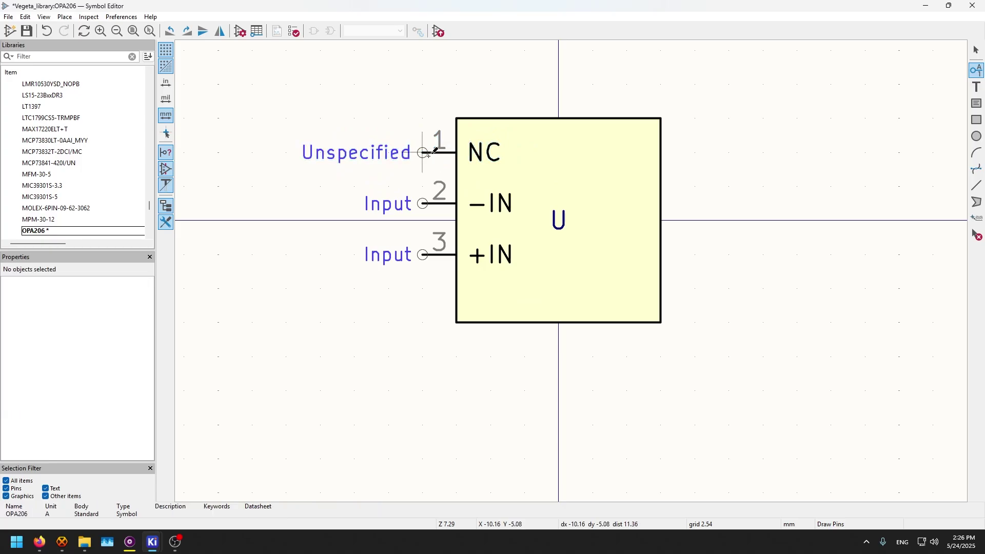
Step: Duplicate the NC pin, check the datasheet pinout, and set the copy's pin number to 5
key(Escape)
click(401, 158)
key(ctrl+d)
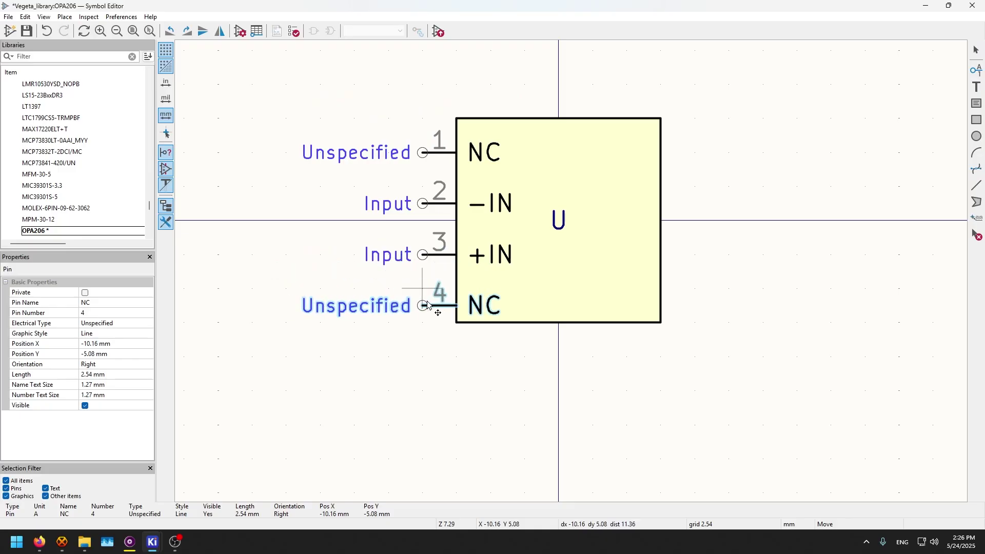
click(40, 542)
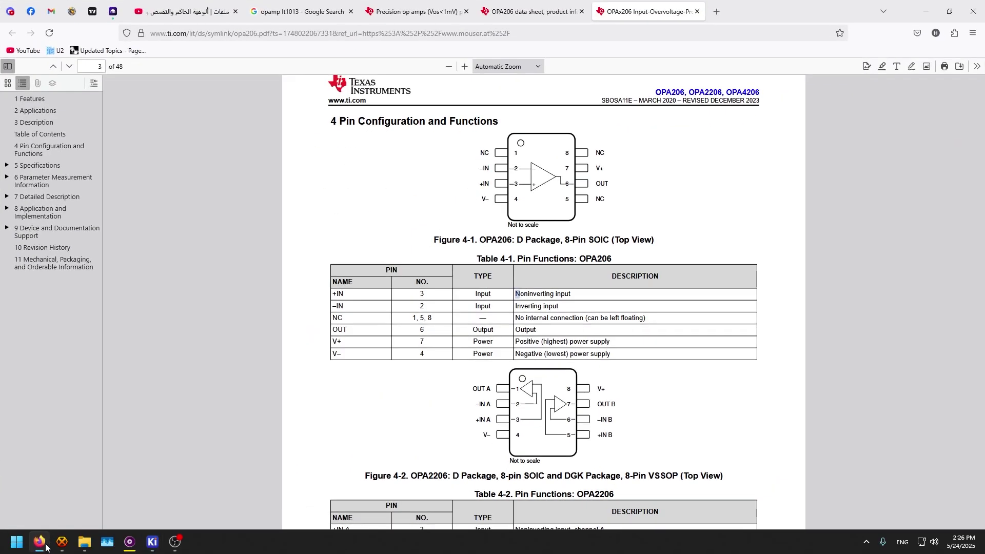
click(46, 547)
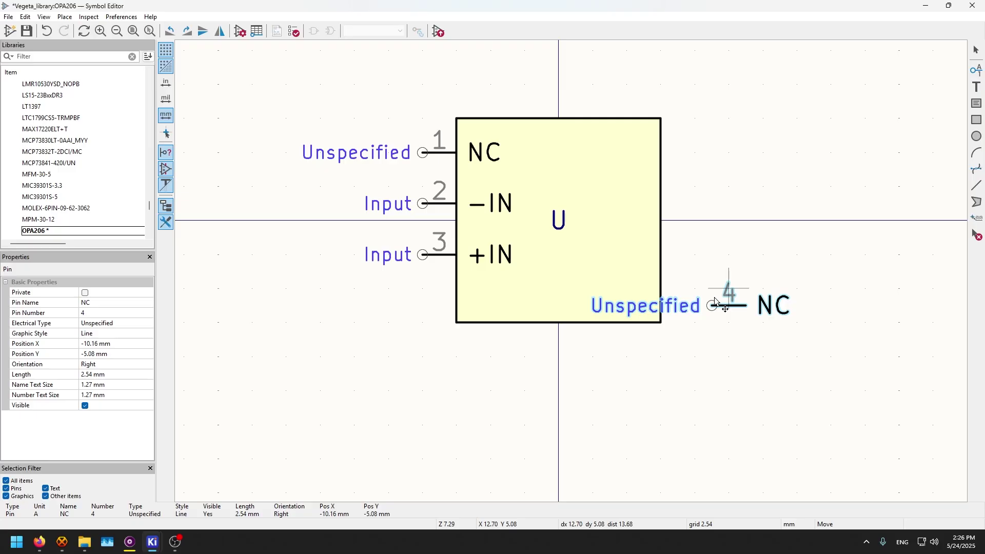
double_click(715, 306)
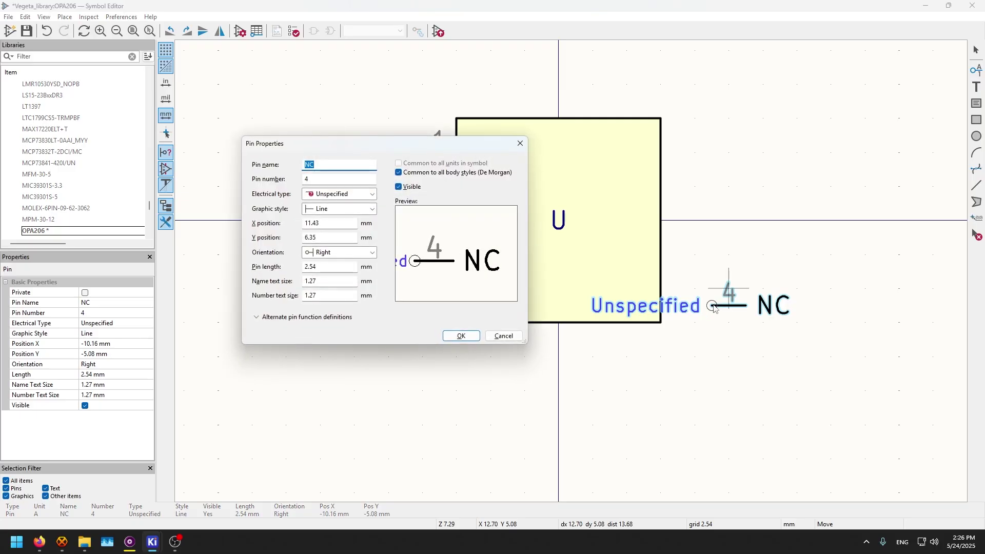
key(Tab)
text(5)
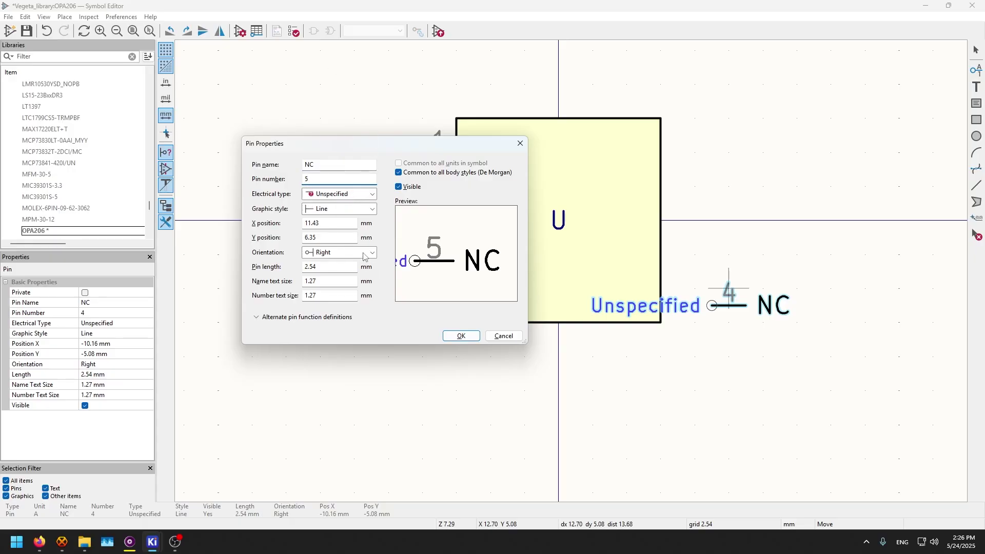
click(461, 337)
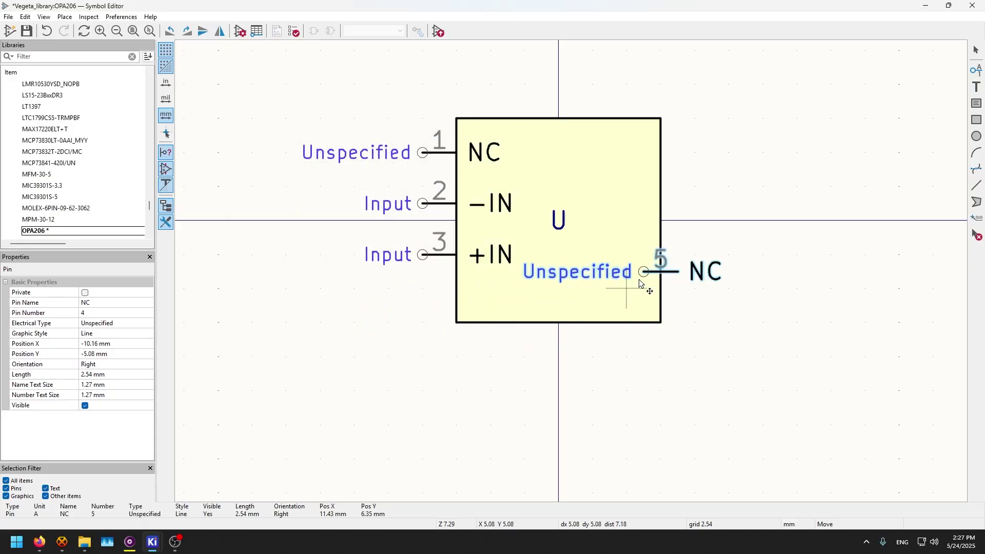
Step: Mirror NC pin 5 horizontally, place it on the body's right edge at X 10.16, Y 5.08 mm, and save the symbol
click(625, 280)
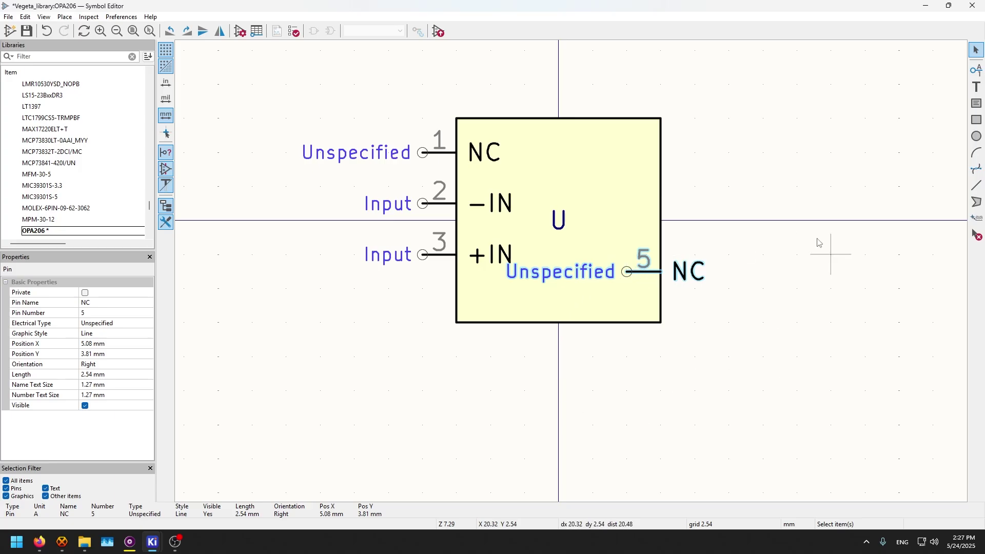
drag(657, 275, 615, 290)
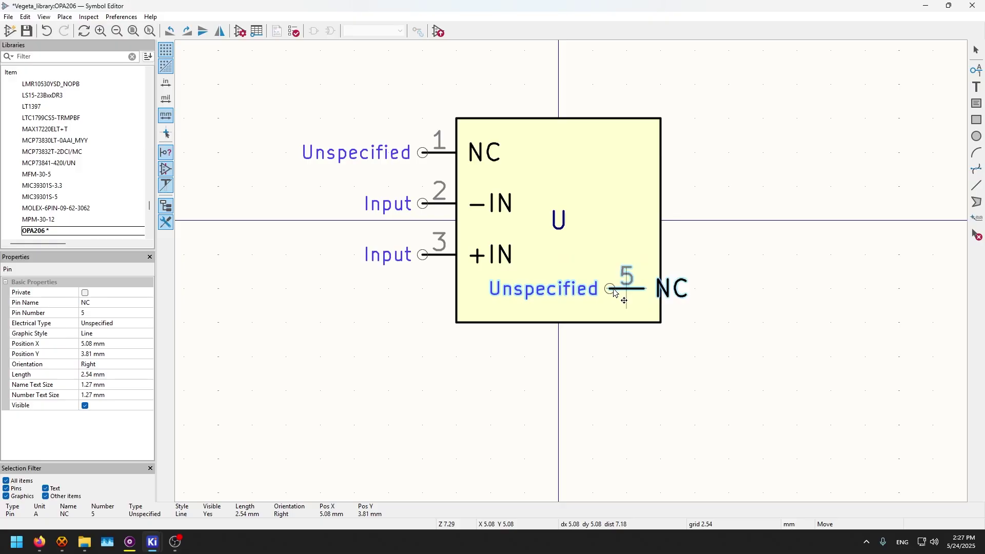
key(x)
drag(615, 291, 690, 305)
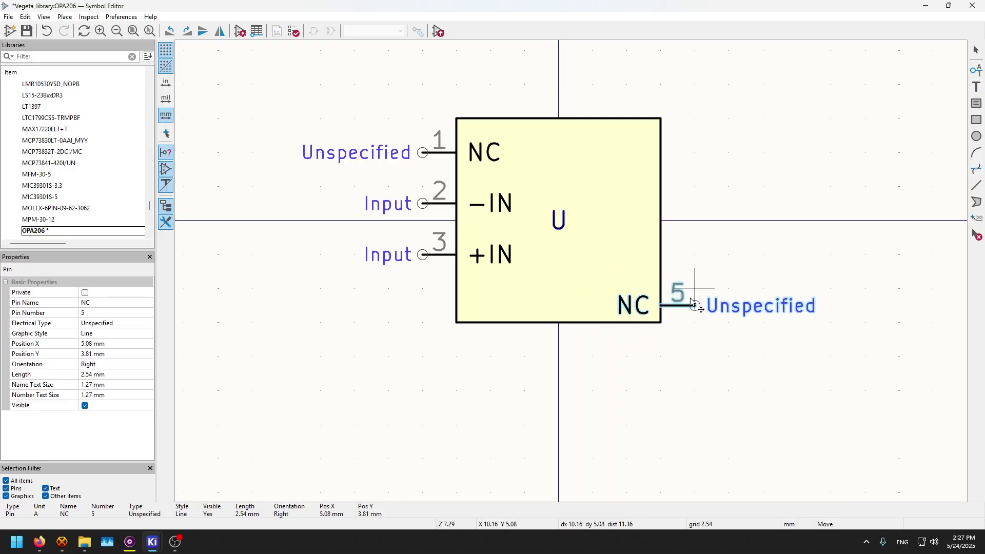
click(692, 288)
click(562, 330)
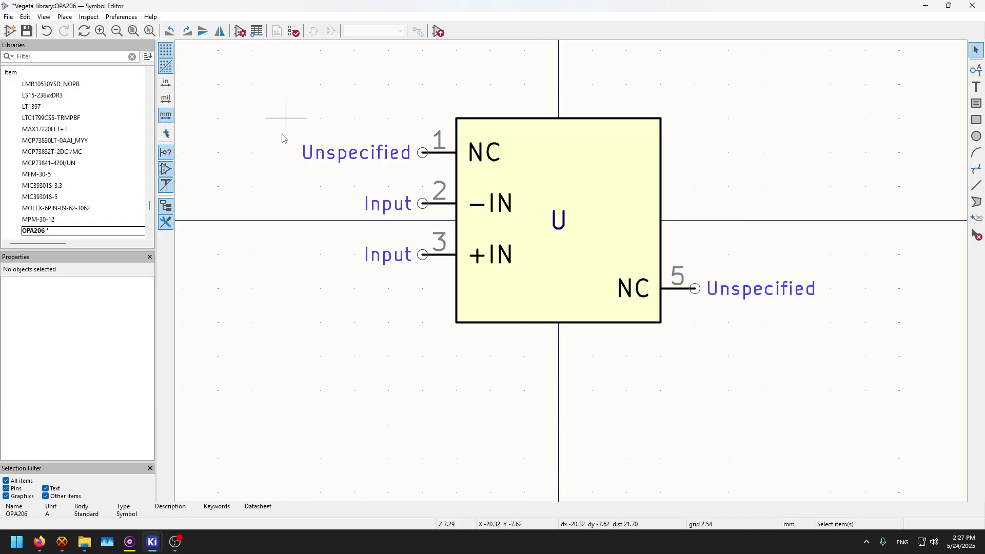
key(ctrl+s)
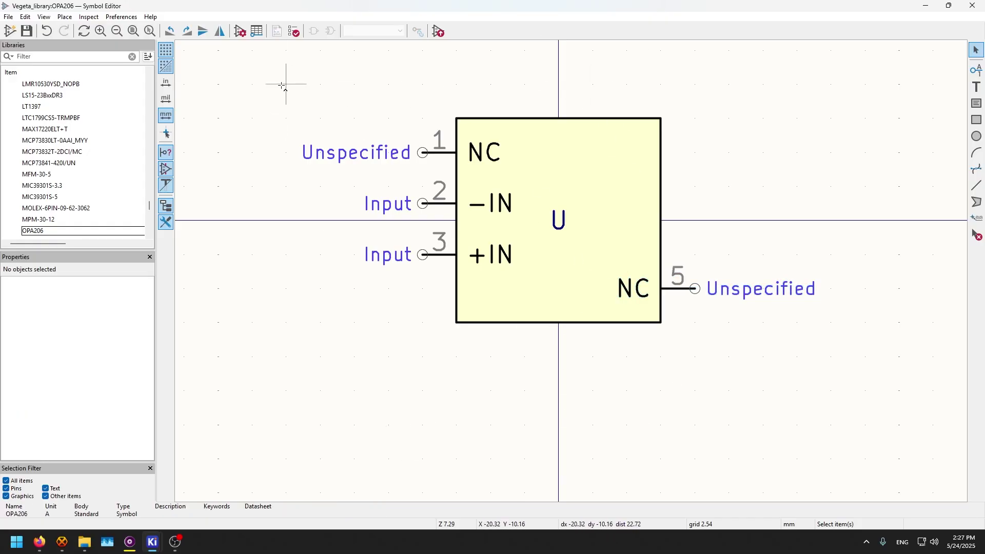
Step: Add a pin with number 4 through the pin table and name it V- according to the datasheet
click(257, 31)
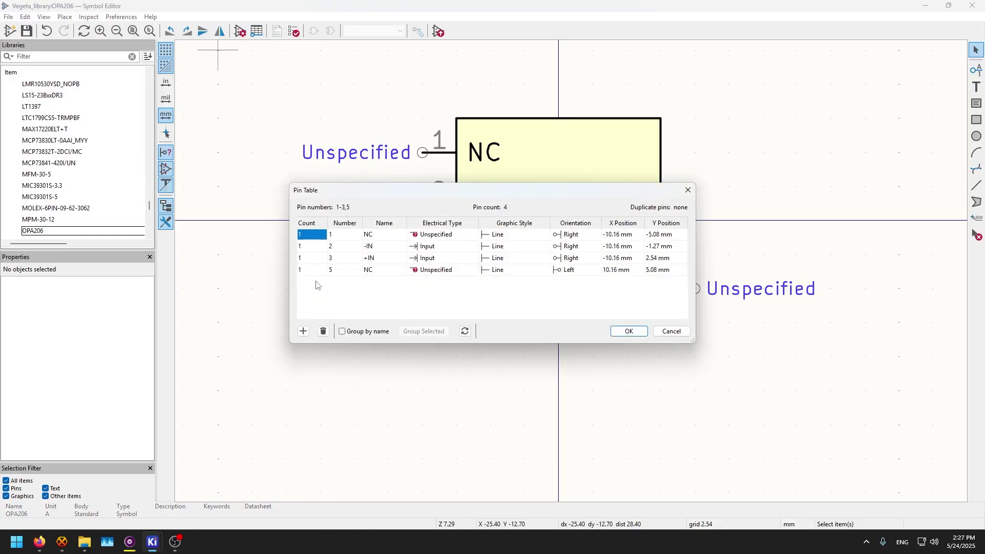
click(303, 331)
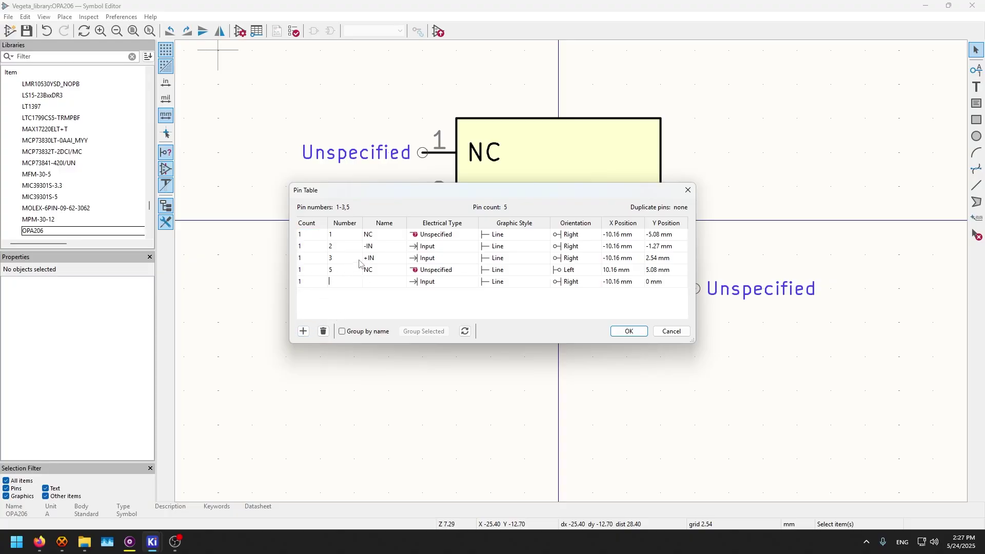
click(379, 286)
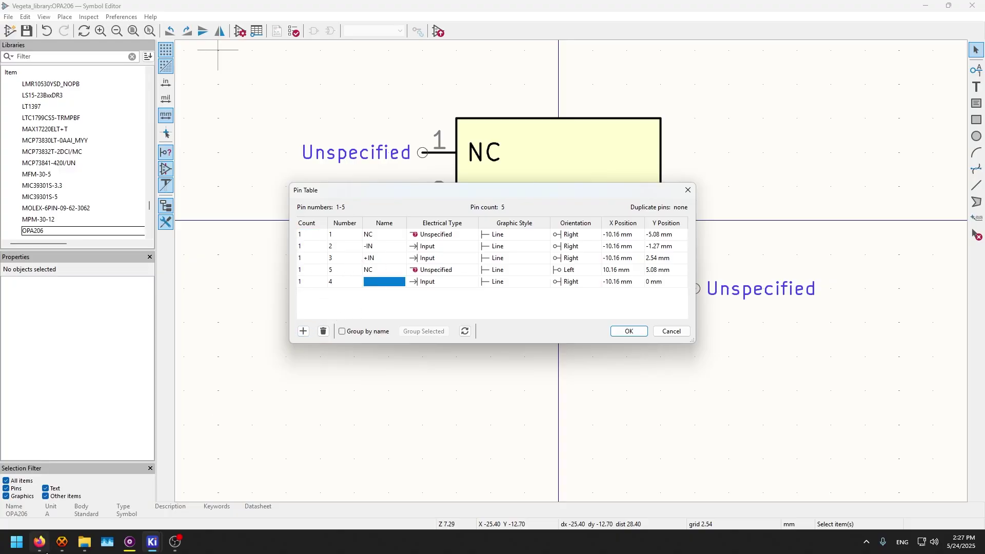
click(40, 542)
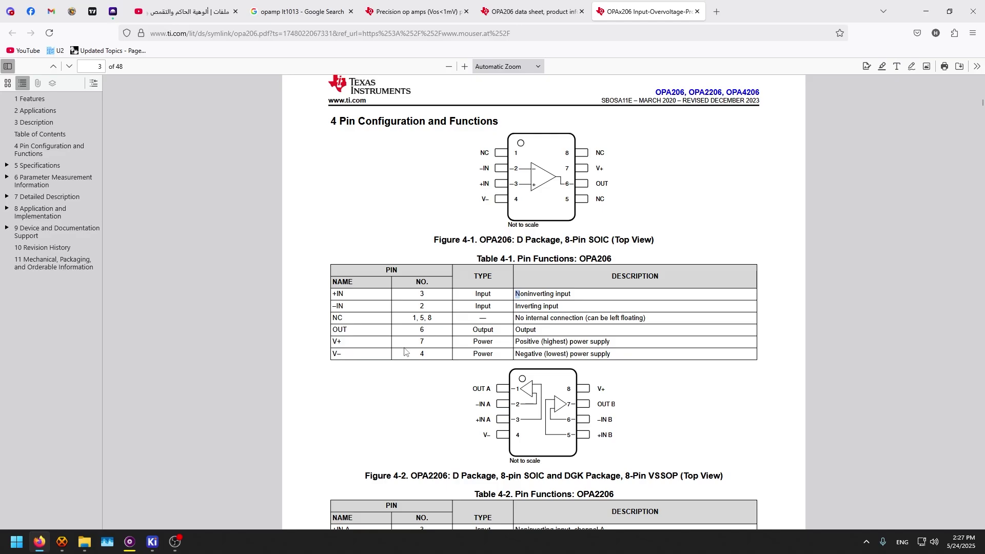
drag(341, 354, 315, 361)
click(40, 543)
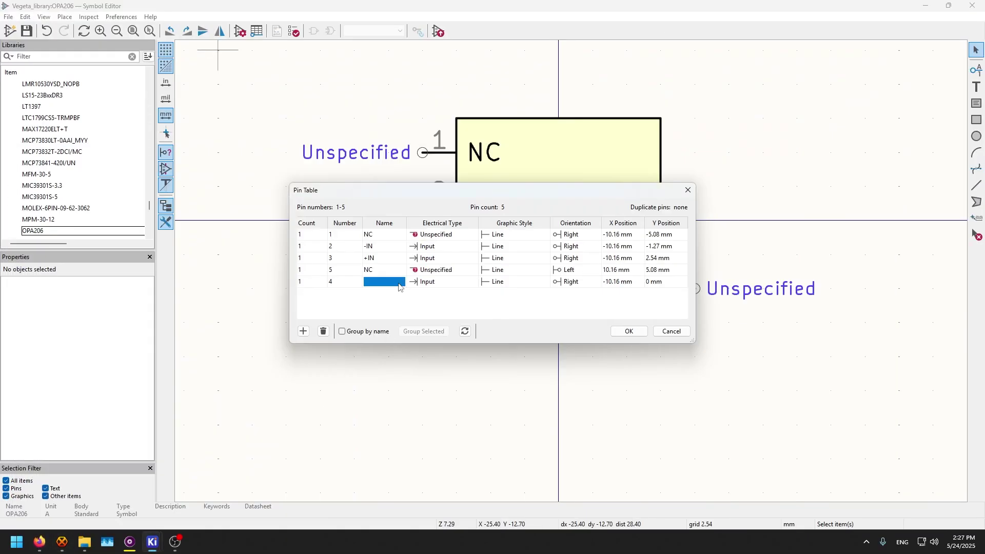
text(V-)
Step: Set the V- pin's electrical type to Power input in the pin table
click(445, 283)
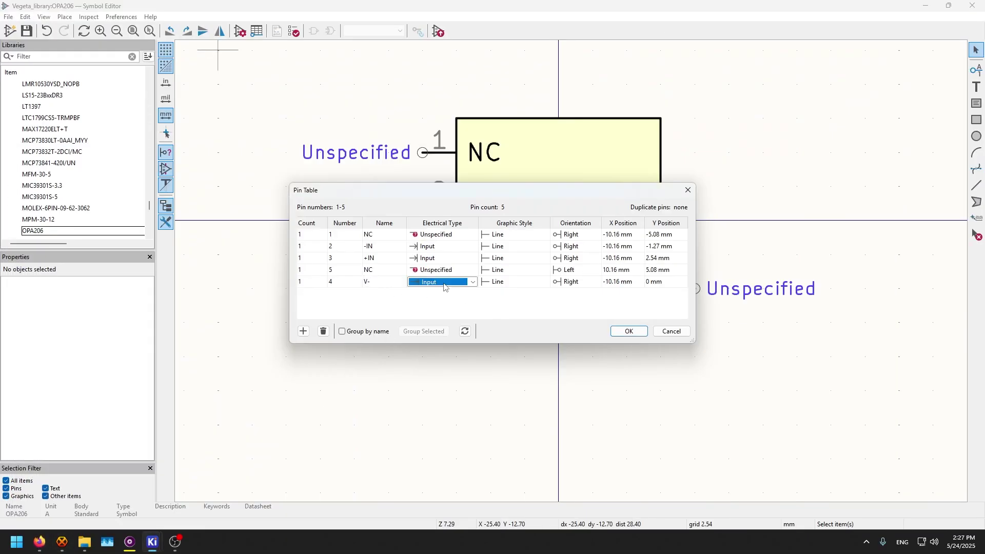
click(446, 282)
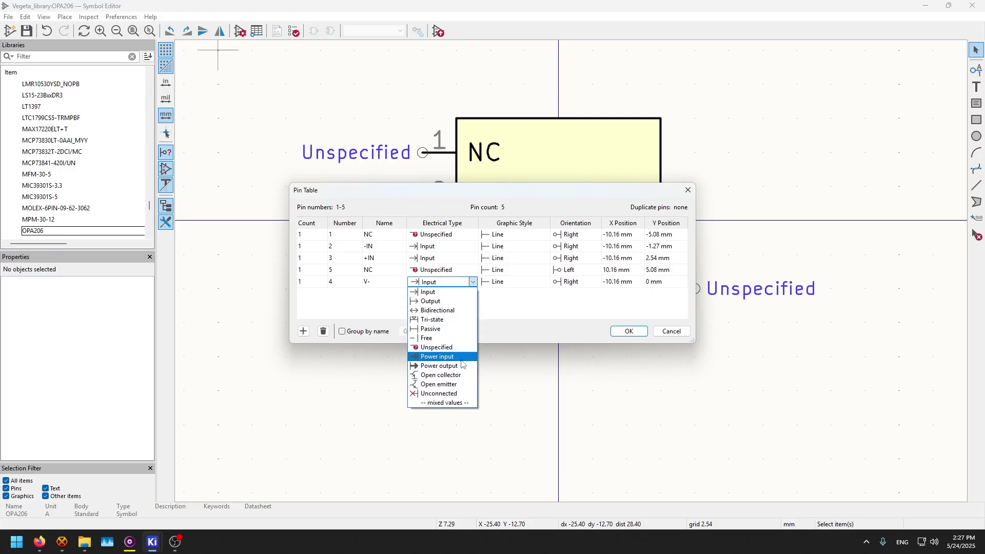
click(461, 359)
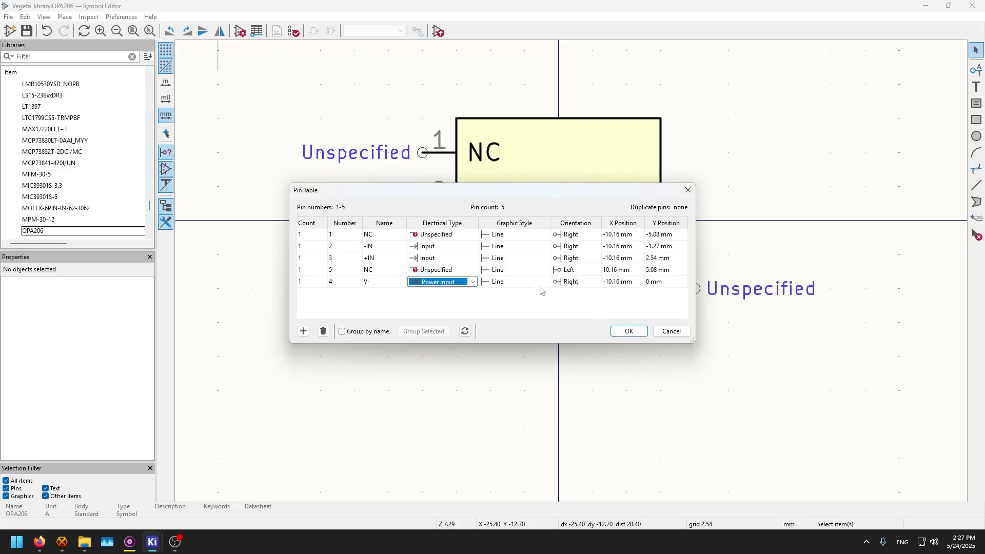
Step: Add a pin with number 6 named OUT per the datasheet and set its electrical type to Output
click(303, 331)
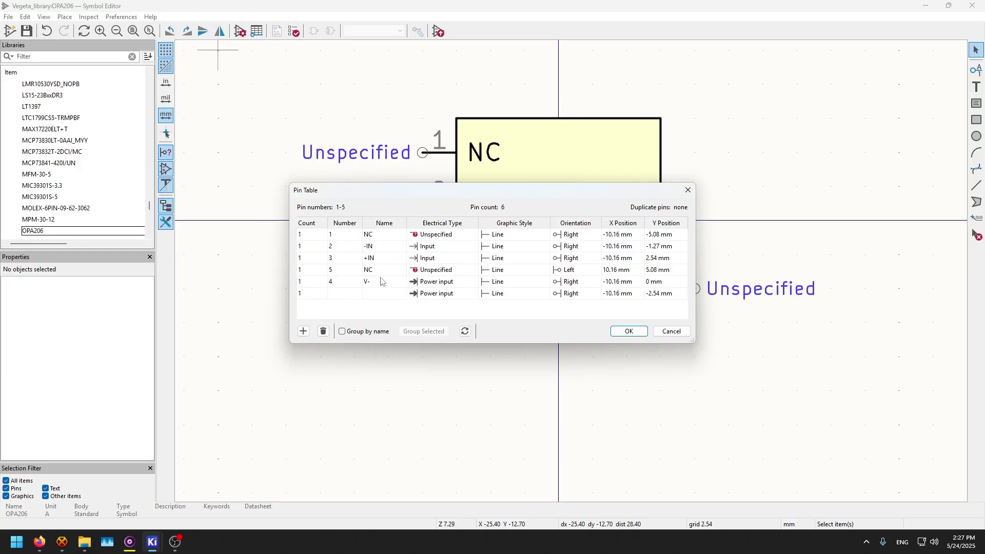
click(40, 544)
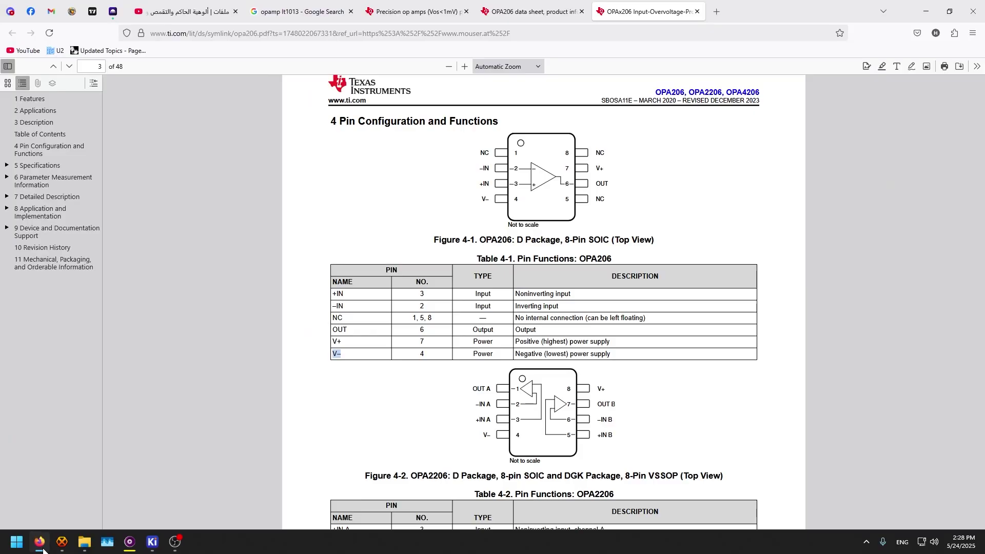
click(43, 550)
text(OUT)
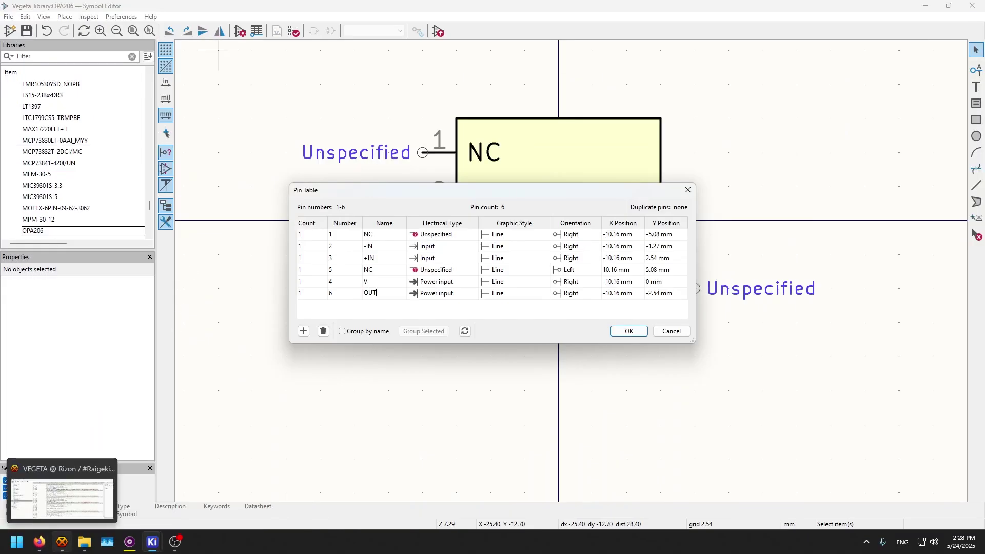
click(424, 296)
click(425, 294)
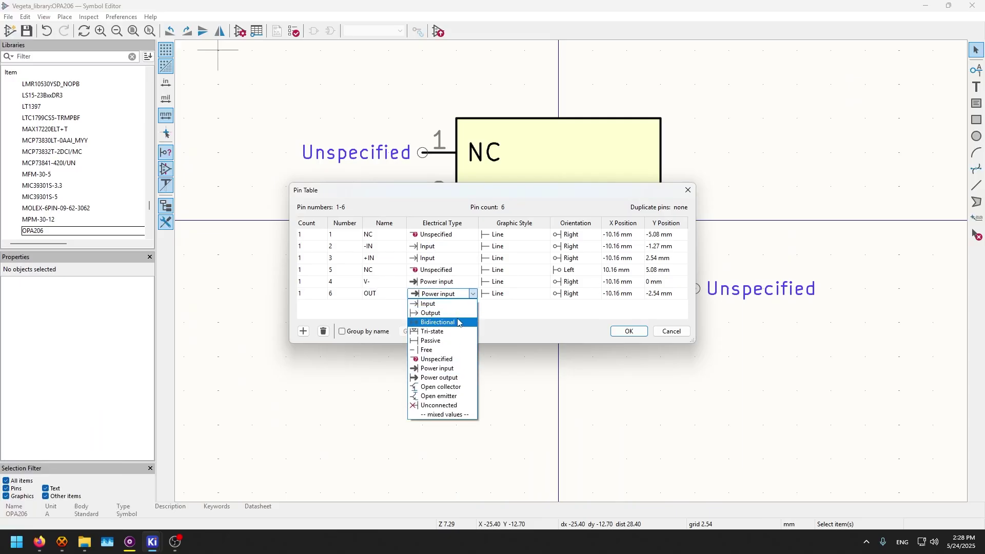
click(457, 313)
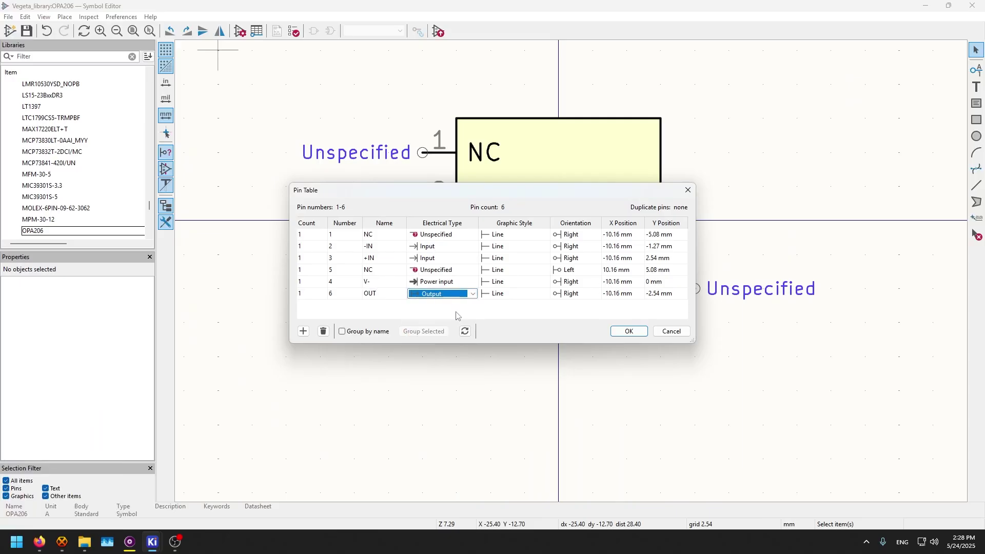
click(456, 312)
Step: Check the datasheet pinout, add a pin with number 7 named V+, and set its electrical type to Power input
click(303, 331)
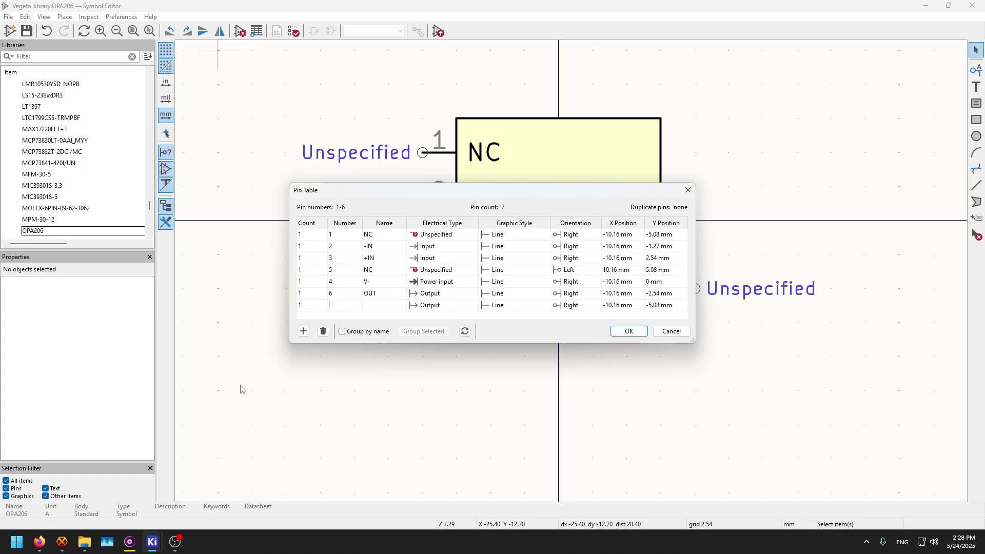
click(39, 542)
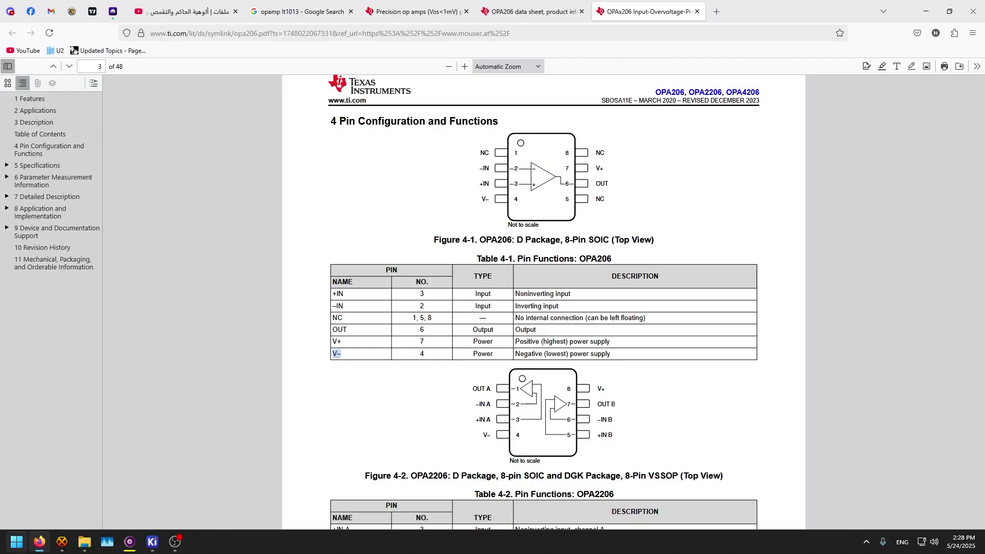
click(39, 542)
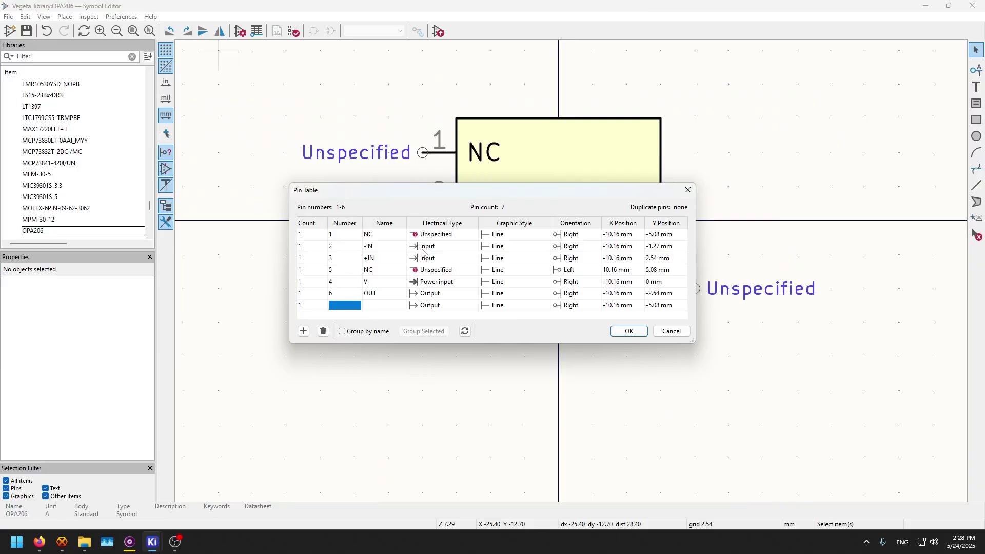
text(7)
key(Tab)
text(V)
click(438, 305)
click(438, 305)
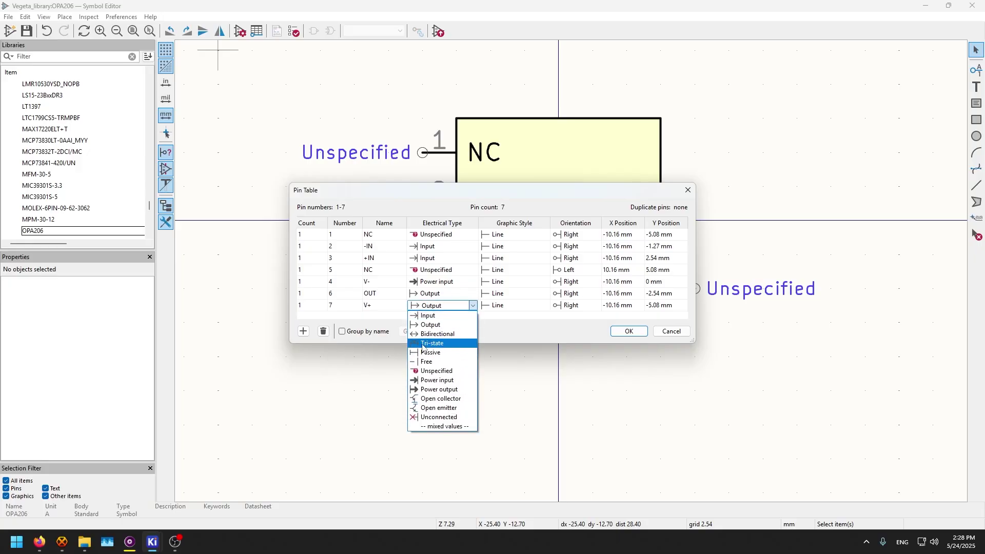
click(431, 380)
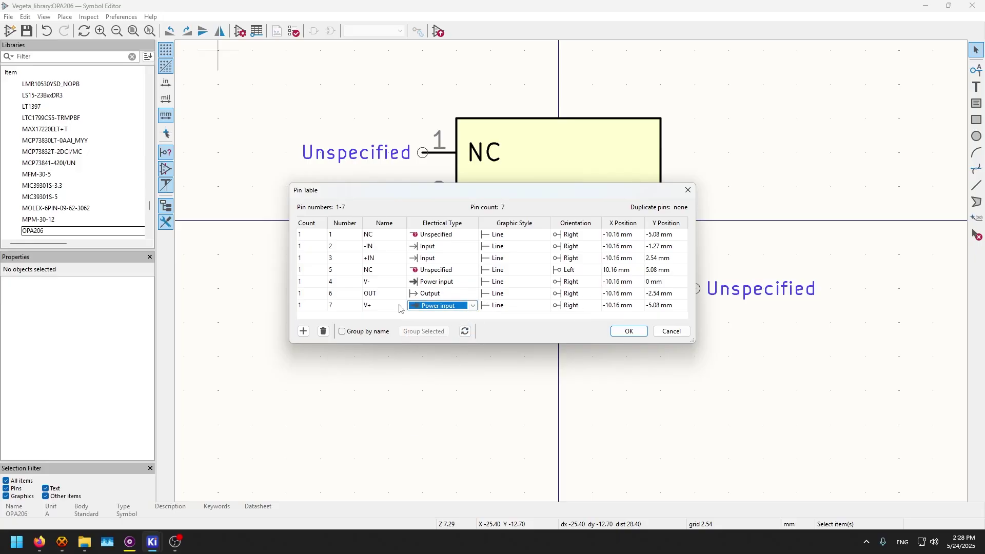
Step: Add a pin with number 8 named NC, set its electrical type to Unspecified, and apply the pin table changes
click(303, 331)
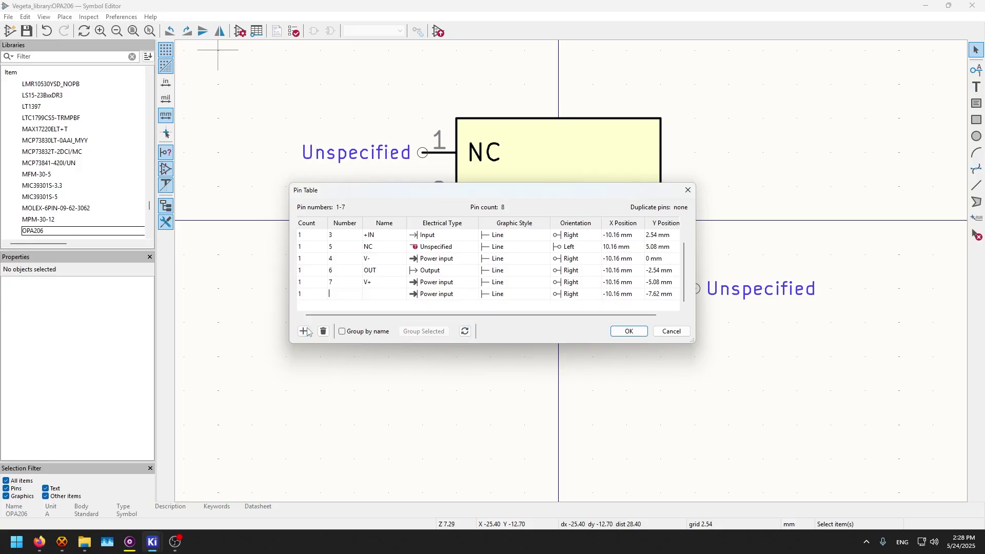
text(8)
key(Tab)
text(NC)
click(441, 294)
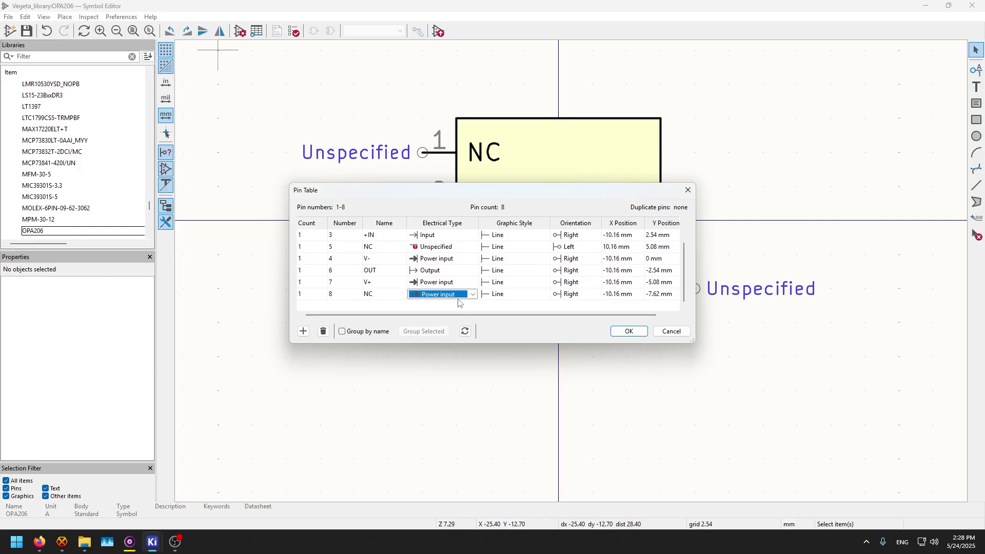
click(436, 360)
click(621, 334)
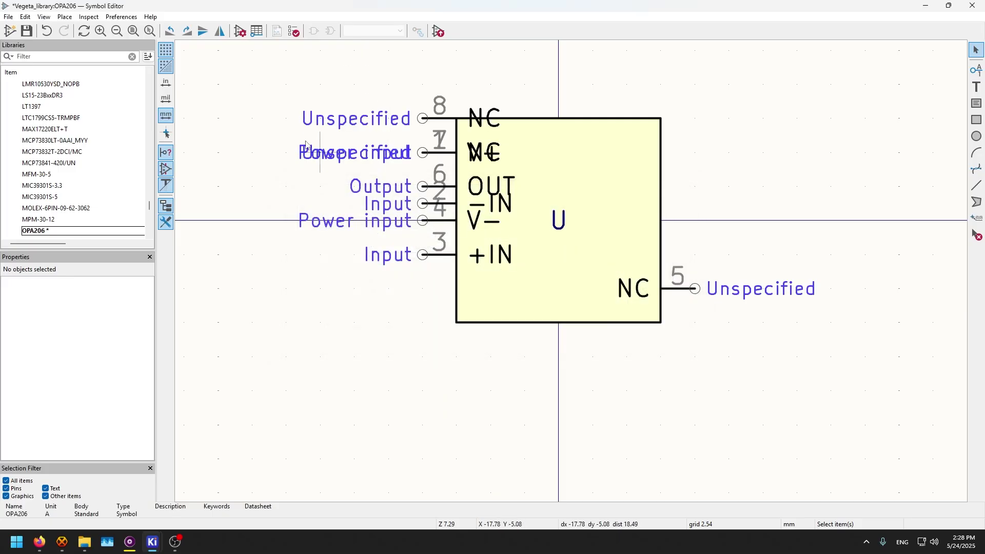
Step: Switch the editing grid to the finer 0.64 mm spacing
drag(403, 76, 337, 221)
key(n)
drag(449, 51, 356, 206)
key(n)
Step: Try to move six of the stacked pins together to the right of the body, and undo the move
drag(433, 180, 503, 195)
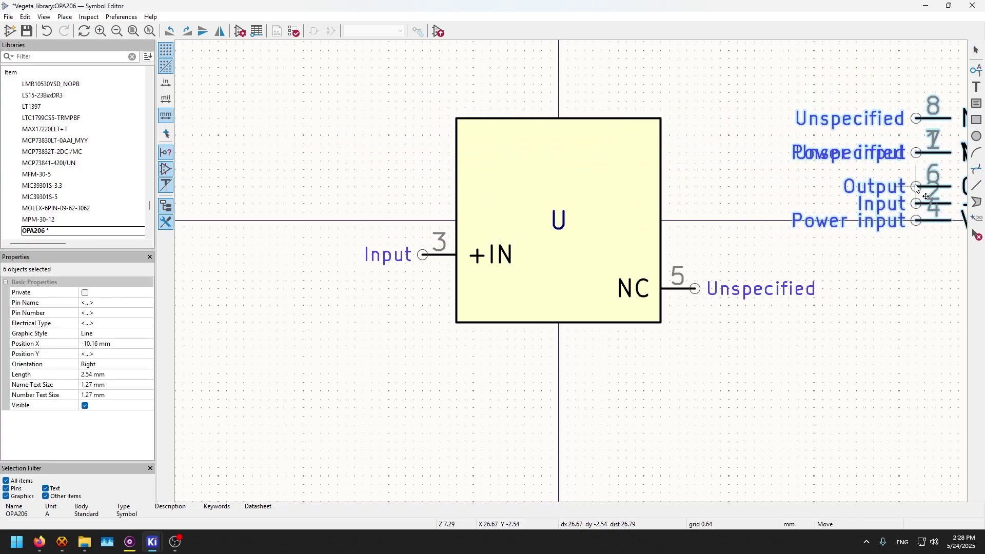
click(915, 184)
scroll(916, 184, down, 2)
scroll(596, 262, up, 1)
key(ctrl+z)
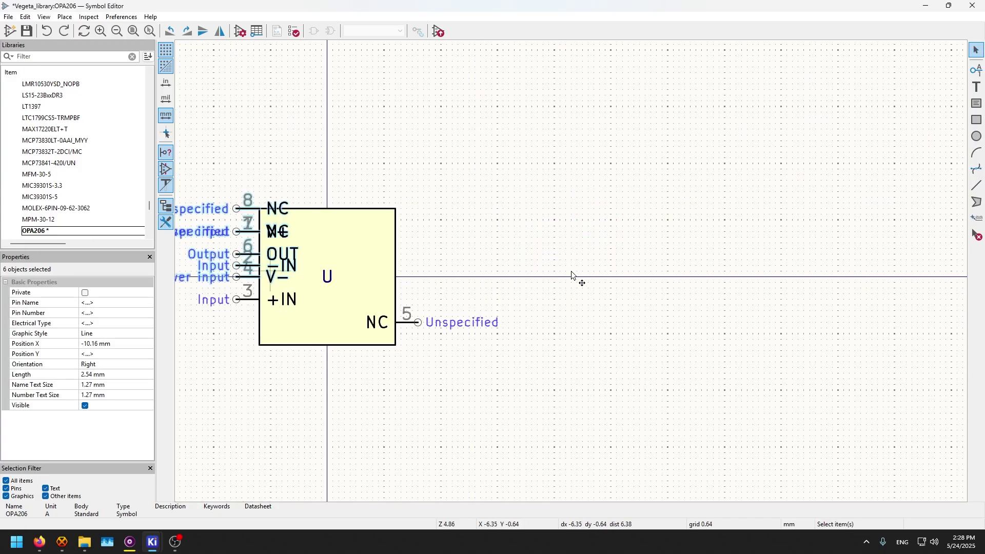
Step: Flip NC pin 8 horizontally and place it on the body's right edge at X 10.16, Y -5.08 mm
scroll(266, 265, up, 3)
click(510, 153)
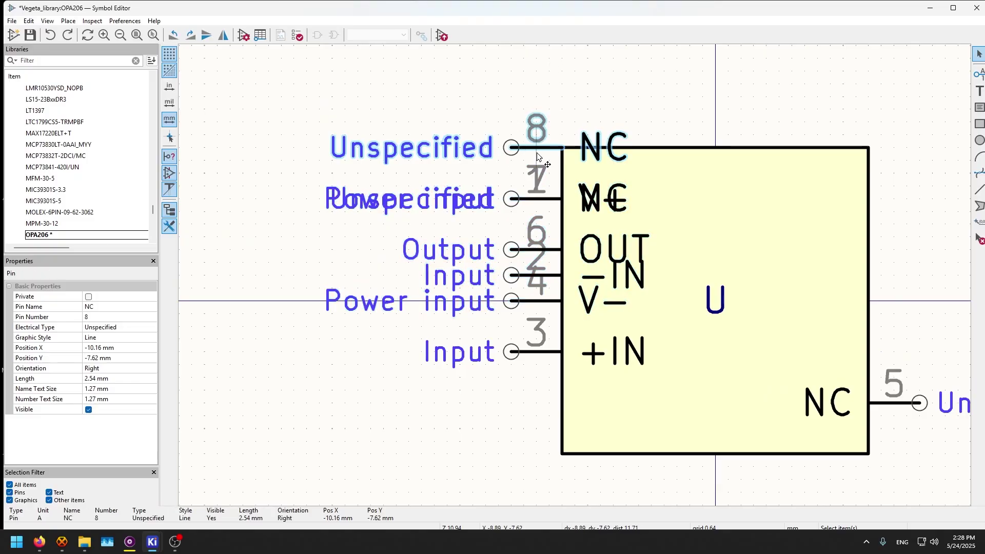
key(m)
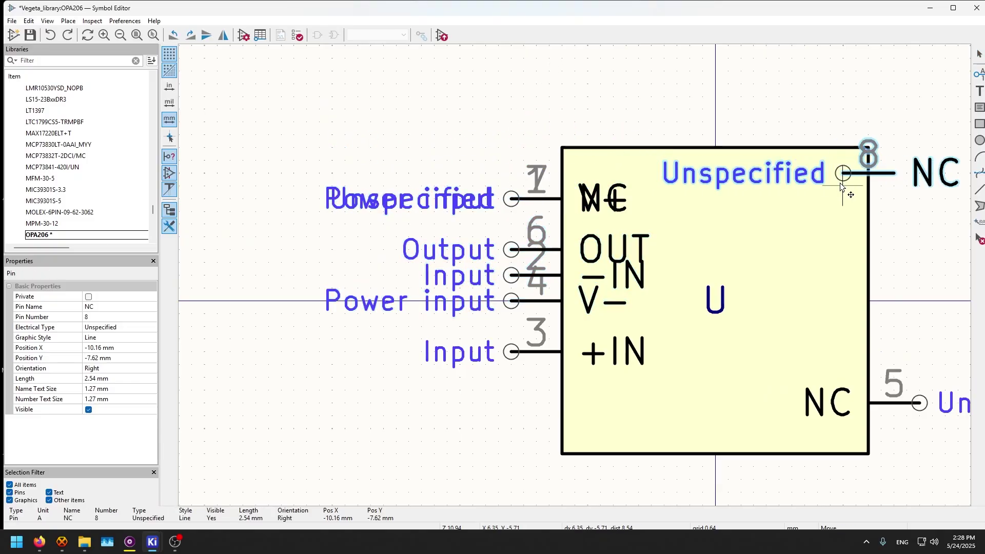
middle_drag(848, 193, 659, 150)
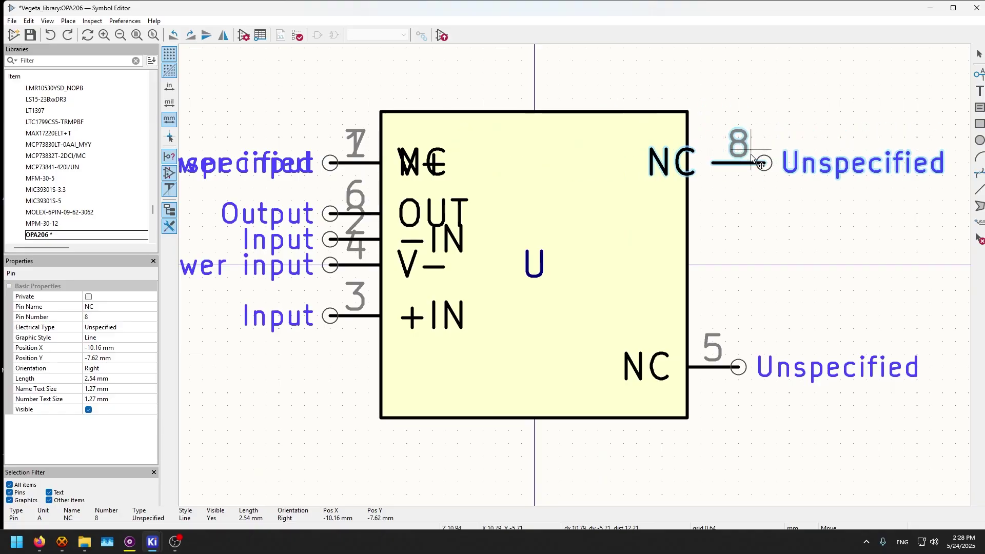
key(Escape)
Step: Move NC pin 1 clear of the overlapping V+ pin to X -12.7, Y -8.89 mm
click(358, 156)
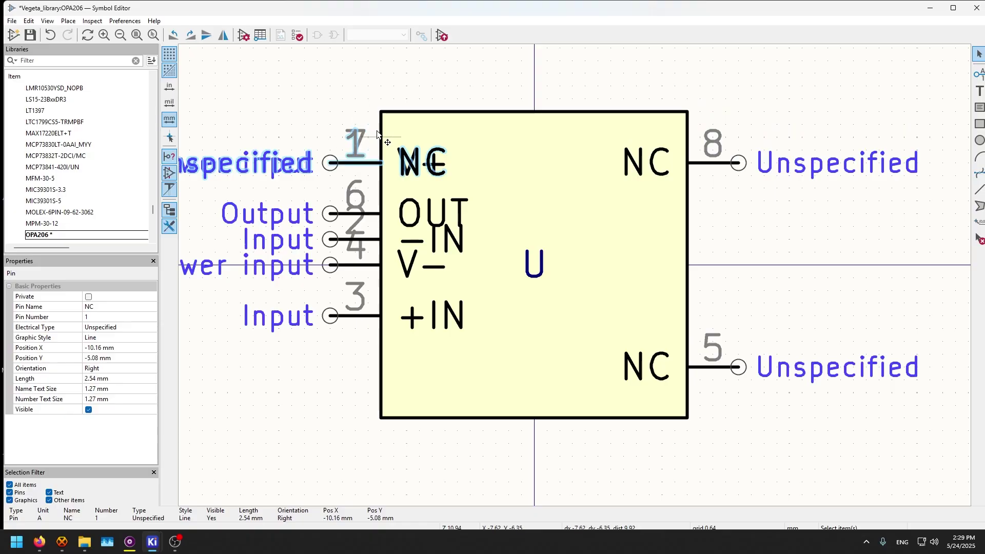
click(290, 135)
click(272, 177)
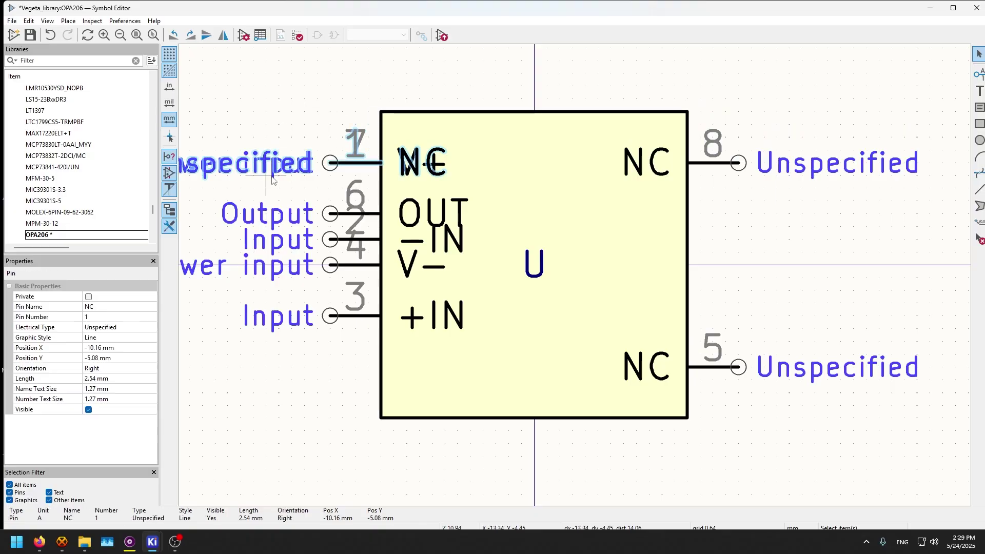
drag(272, 177, 272, 100)
click(321, 165)
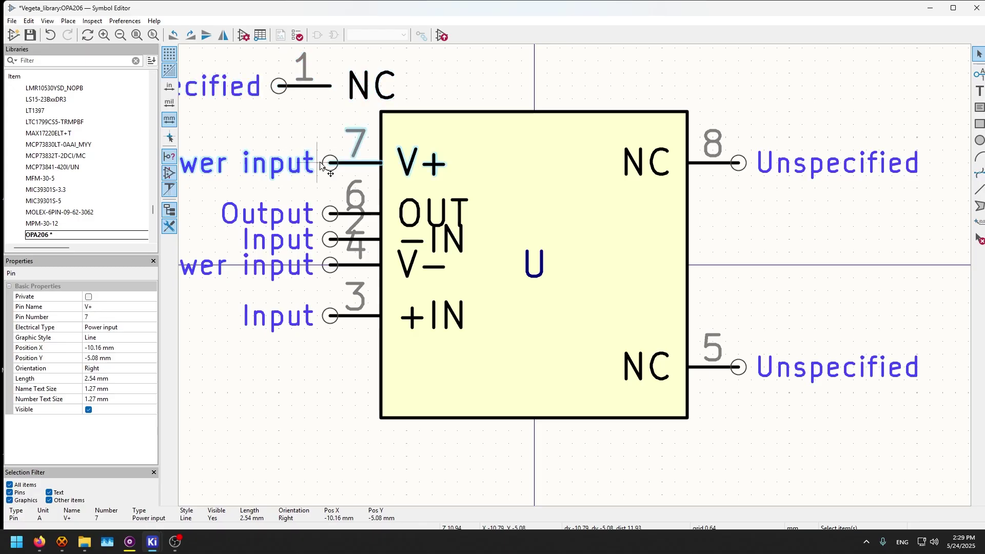
drag(321, 165, 704, 245)
key(r)
key(e)
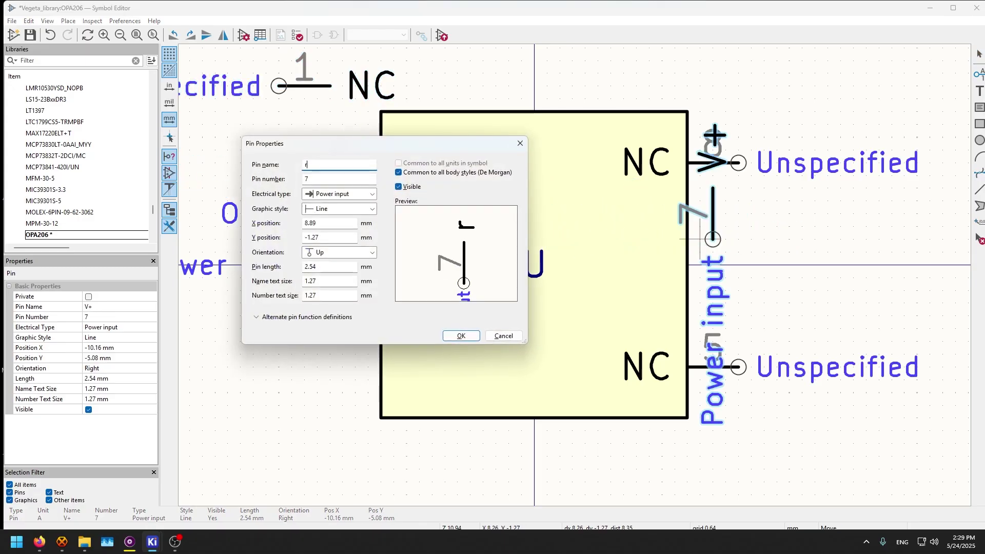
key(Escape)
key(Escape)
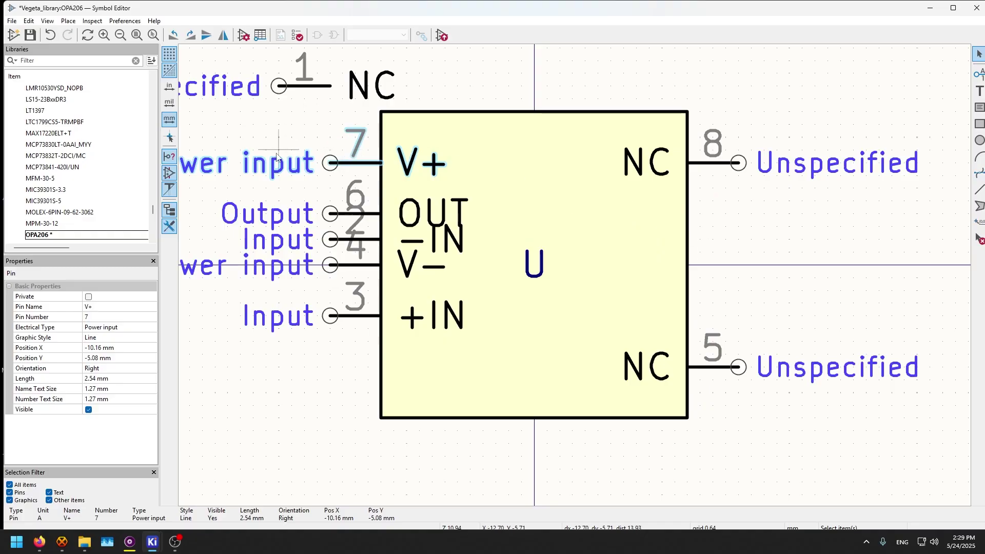
Step: Rotate V+ pin 7 by 180 degrees and place it on the body's right edge at X 10.16, Y -2.54 mm
key(m)
key(r)
key(r)
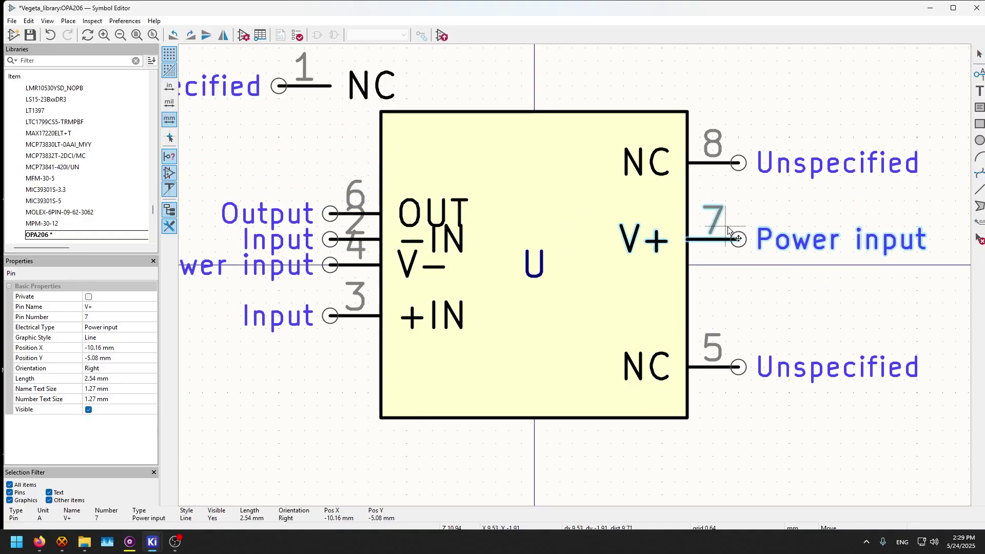
click(731, 225)
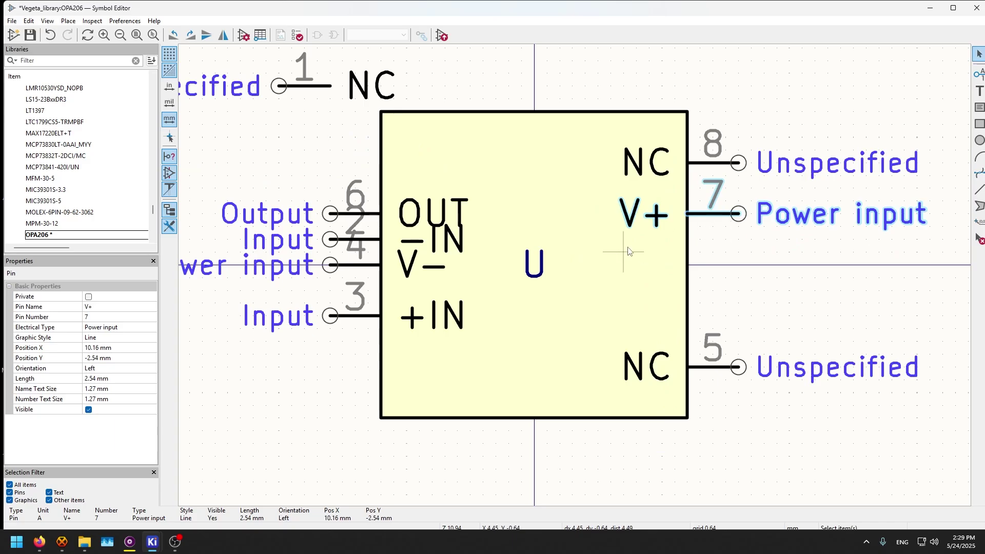
Step: Flip OUT pin 6 horizontally and place it on the body's right edge at X 10.16, Y 2.54 mm
click(309, 227)
key(m)
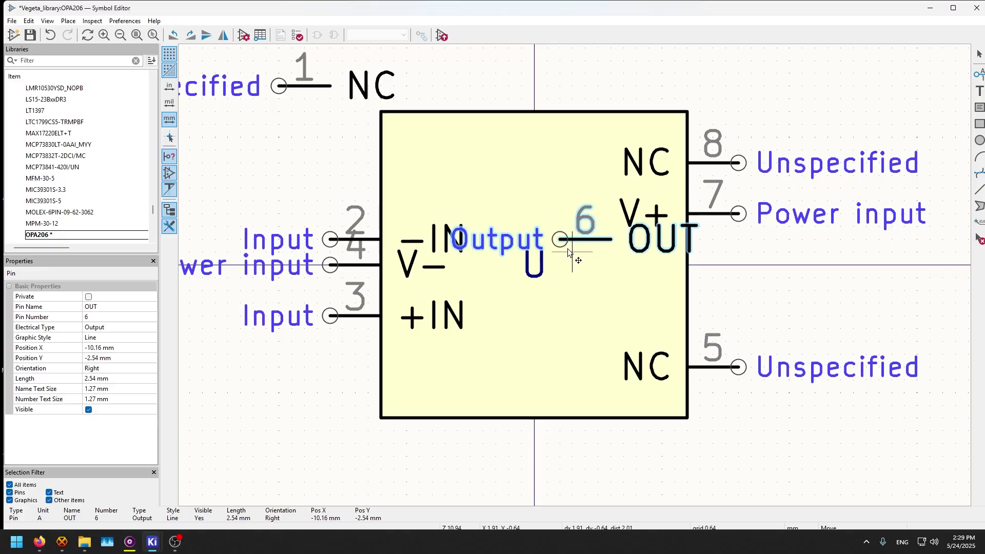
key(y)
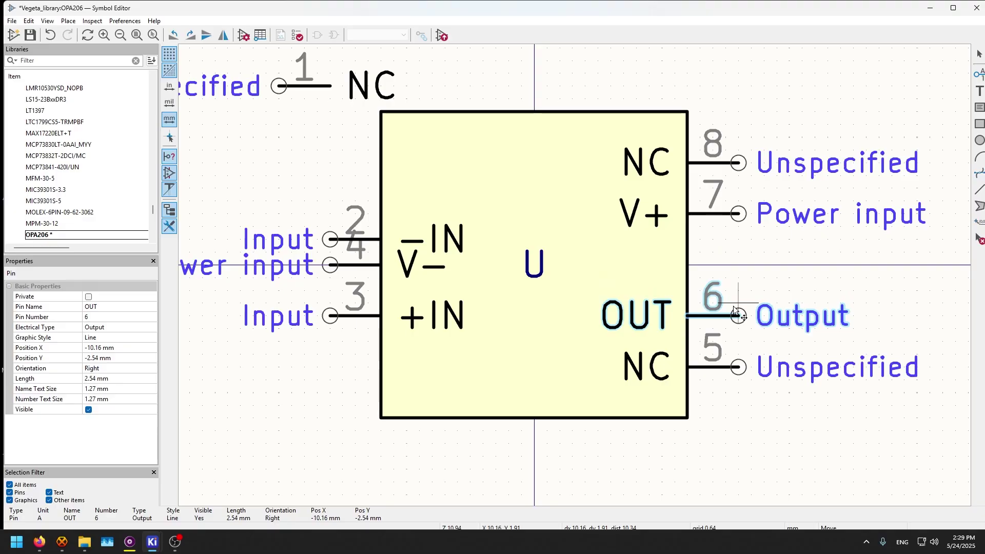
click(734, 308)
click(755, 424)
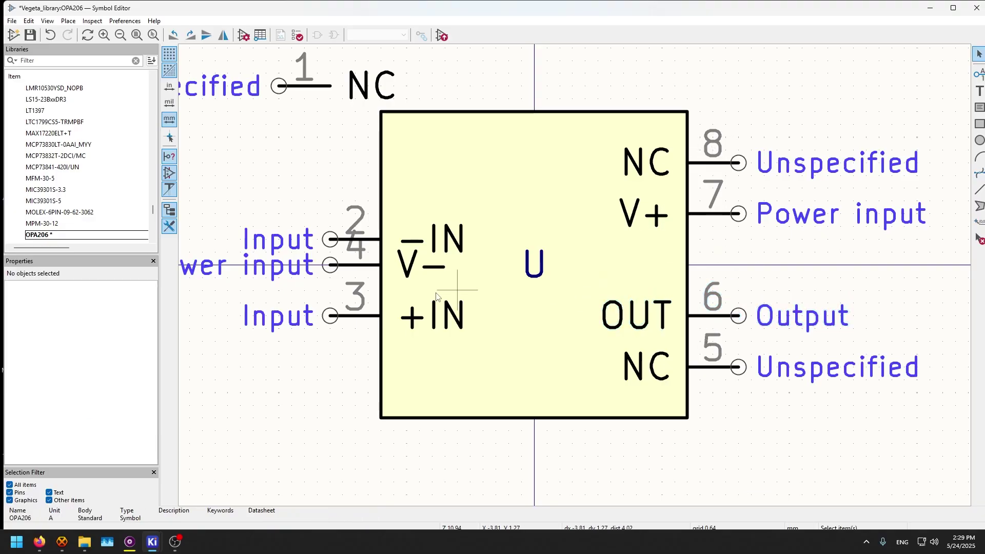
Step: Place NC pin 1 on the body's left edge at Y -5.08 mm and move -IN pin 2 to Y -2.54 mm
click(281, 85)
key(m)
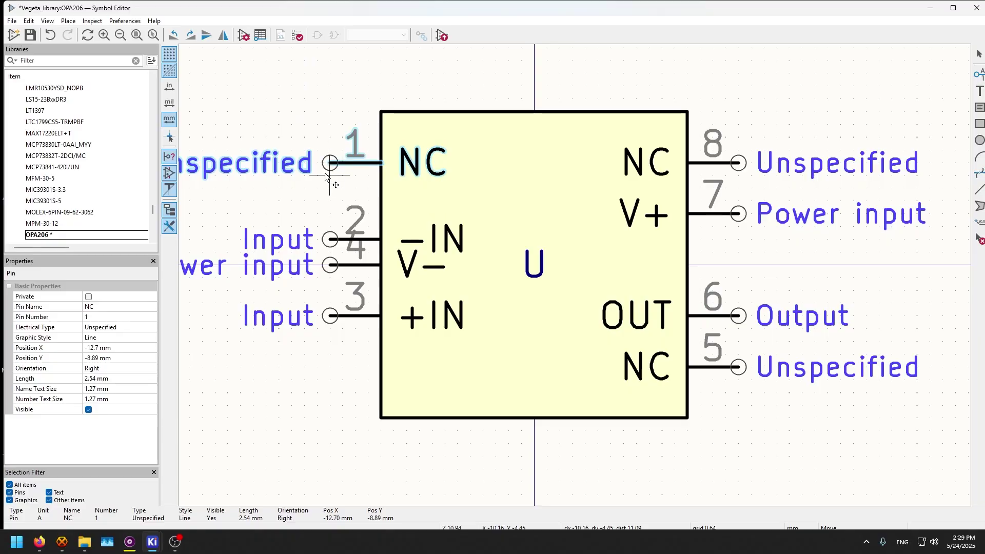
click(325, 177)
click(330, 239)
key(m)
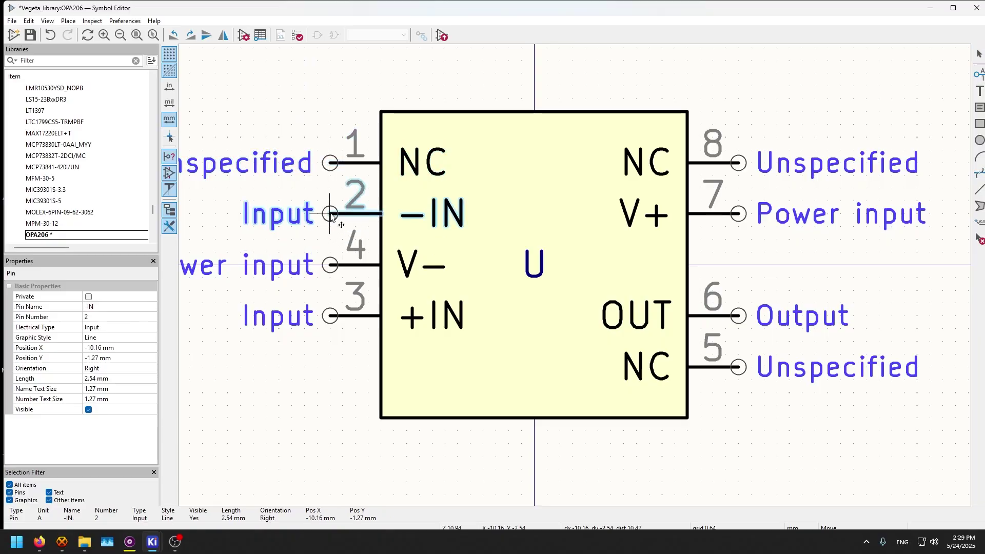
click(331, 215)
Step: Move V- pin 4 down the body's left edge below +IN to X -10.16, Y 5.08 mm
click(339, 316)
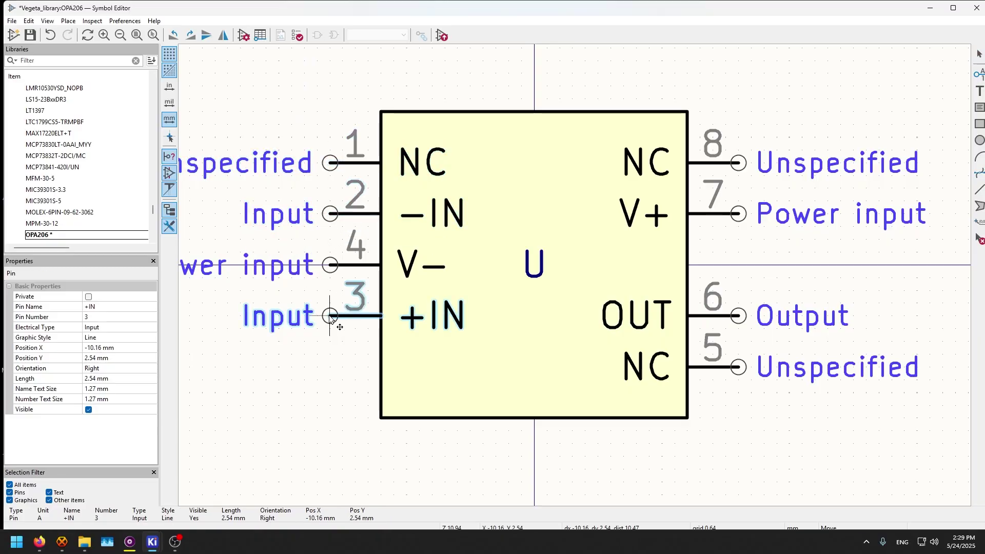
key(m)
click(337, 312)
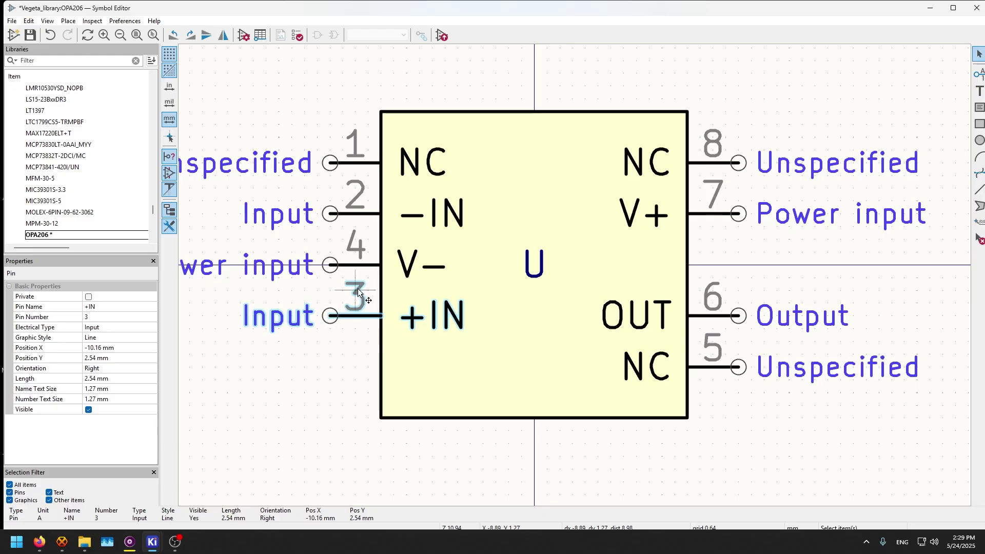
click(358, 257)
key(m)
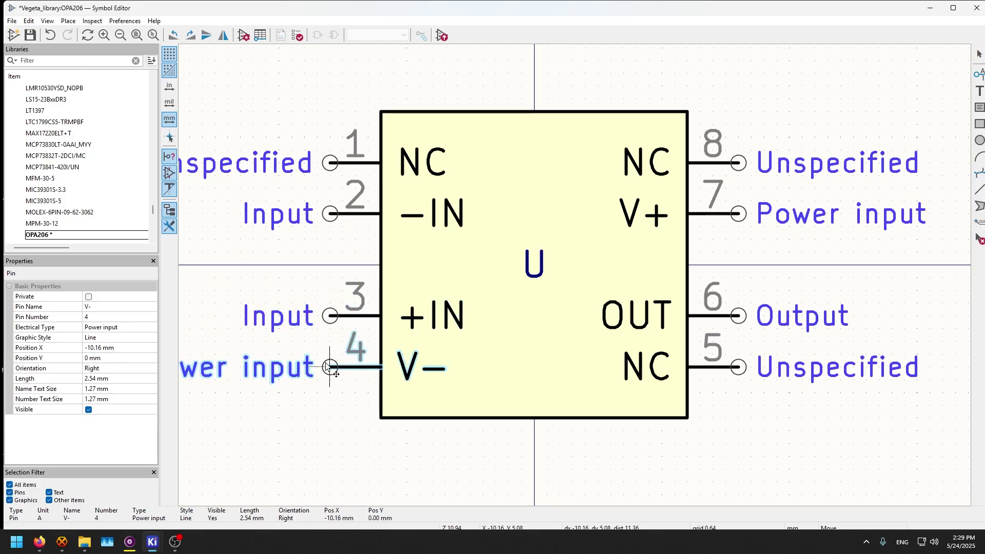
click(329, 374)
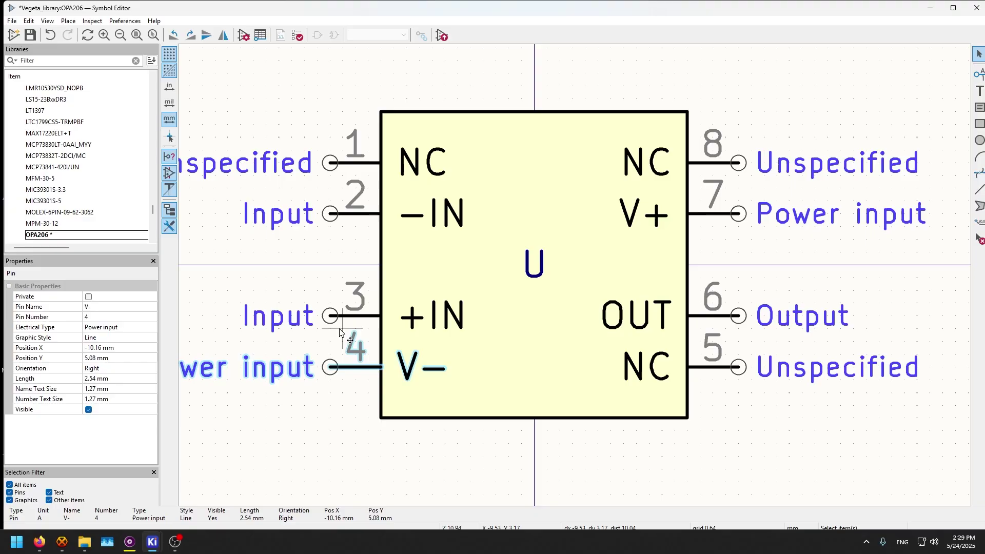
Step: Move +IN pin 3 along the body's left edge to Y 1.27 mm
click(339, 318)
key(m)
click(330, 292)
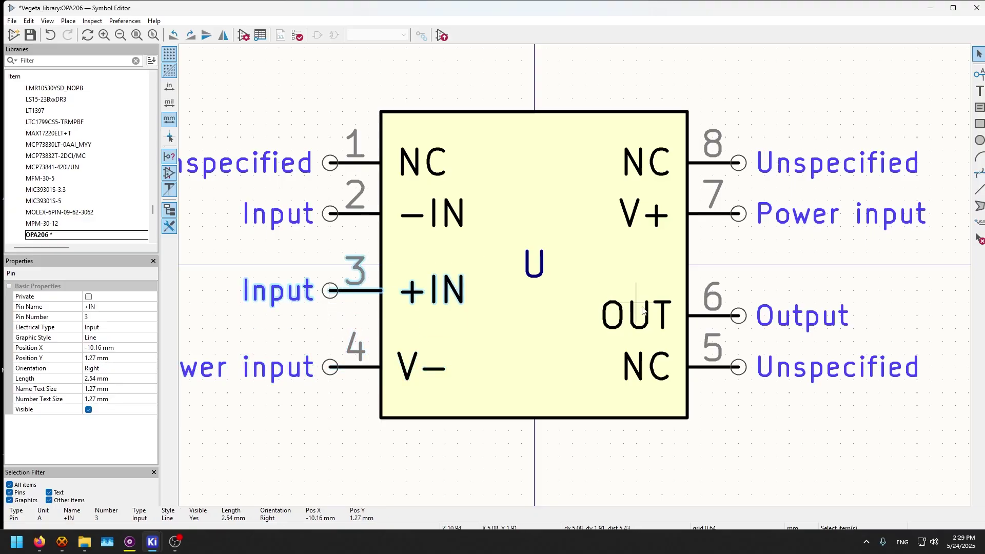
Step: Move OUT pin 6 along the body's right edge to X 10.16, Y 1.27 mm, level with +IN
click(736, 317)
key(m)
click(738, 292)
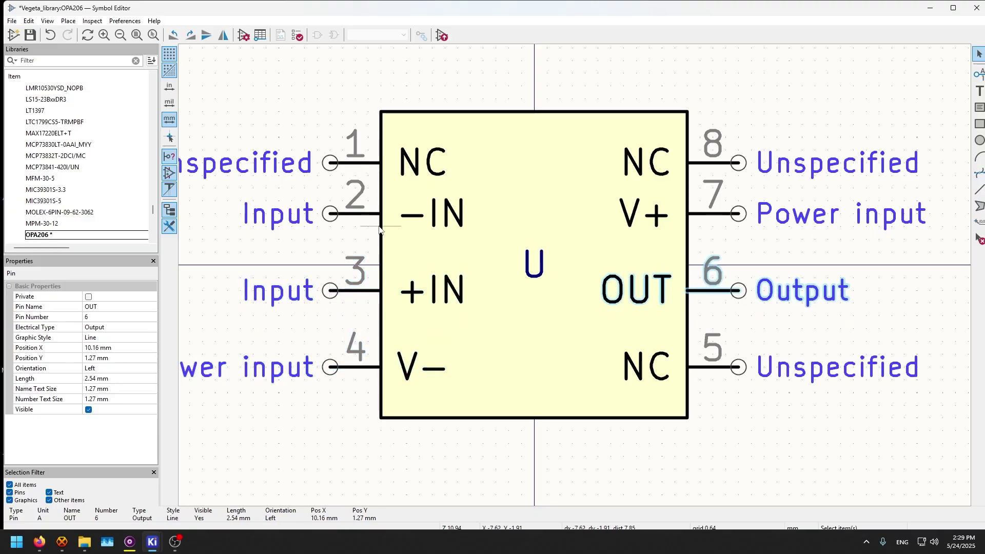
click(353, 218)
key(m)
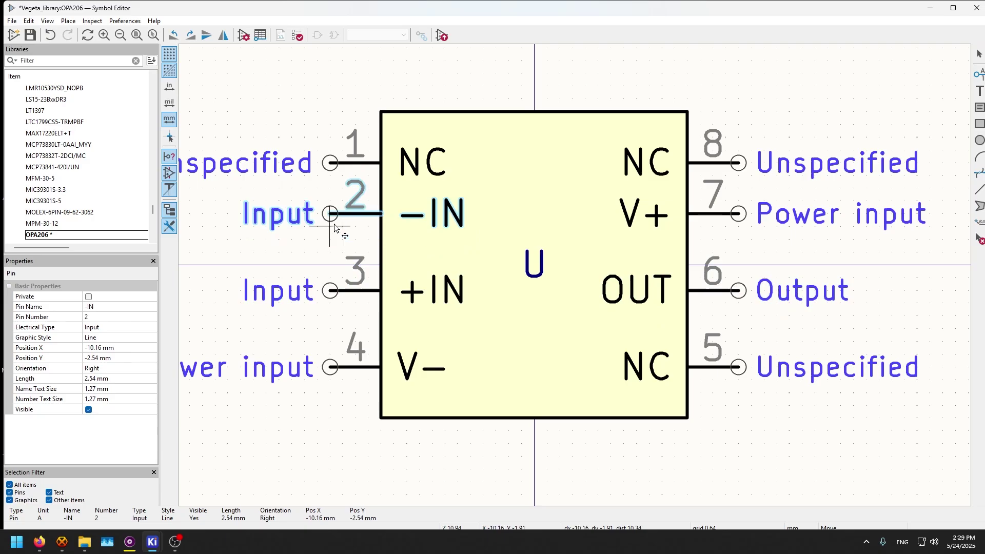
key(Escape)
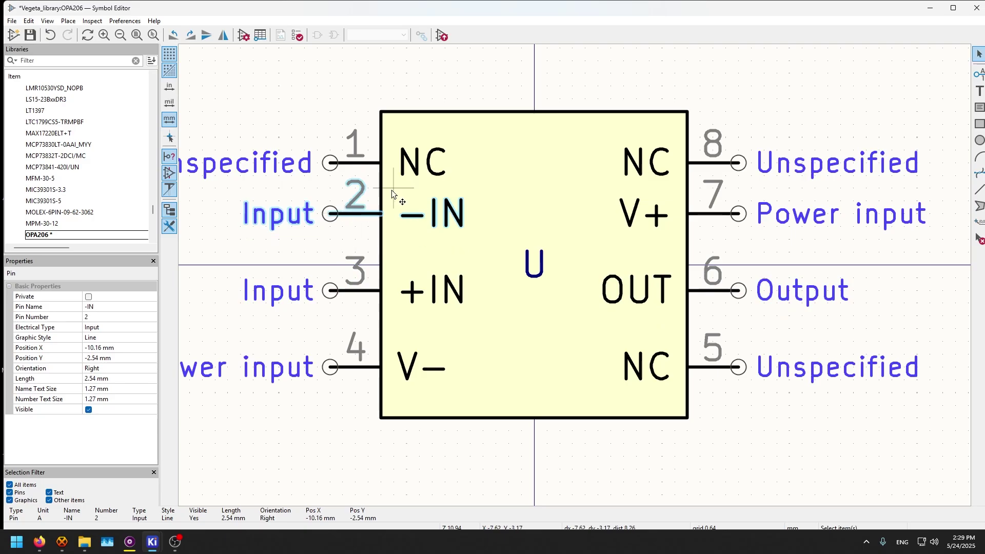
key(Escape)
Step: Review the overall pin arrangement and save the OPA206 symbol to the library
scroll(576, 257, down, 5)
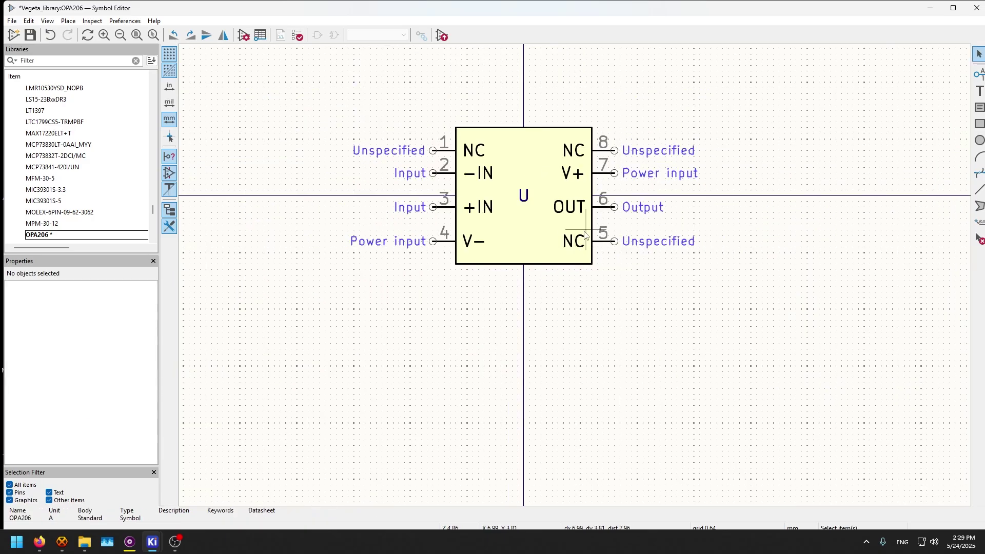
scroll(576, 257, up, 5)
scroll(554, 283, down, 2)
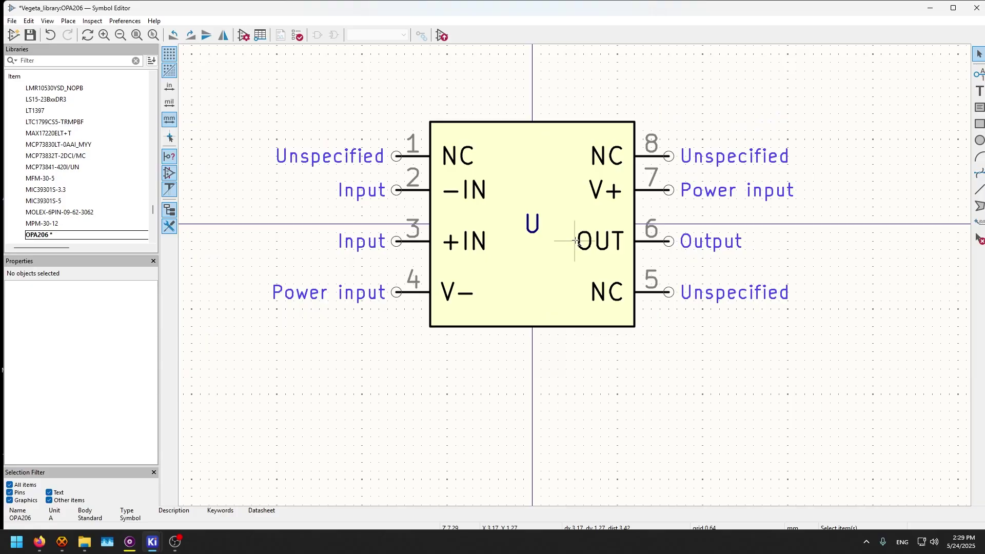
key(ctrl+s)
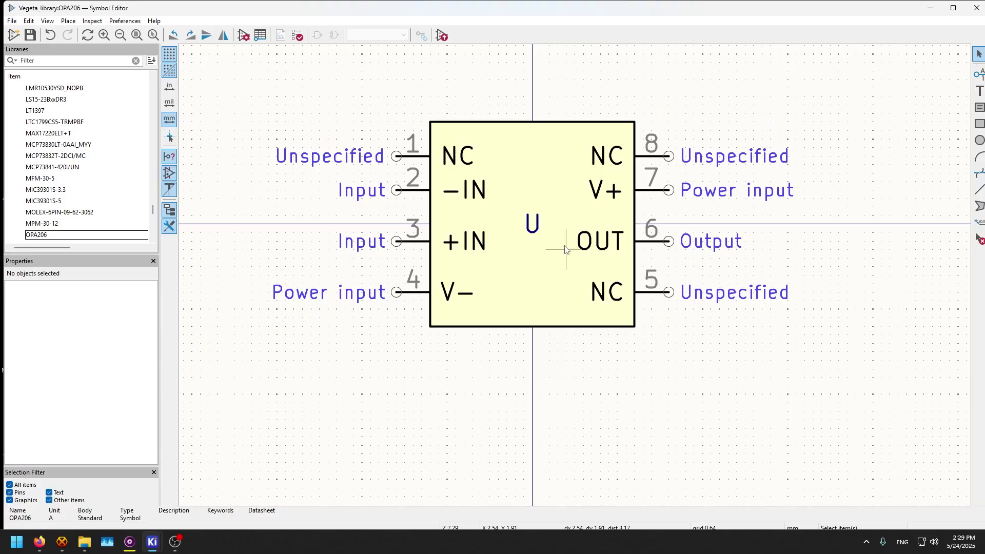
Step: Switch to the TI datasheet in Firefox, check the OPA206 package in the Figure 4-1 caption, and return to the Symbol Editor
click(41, 543)
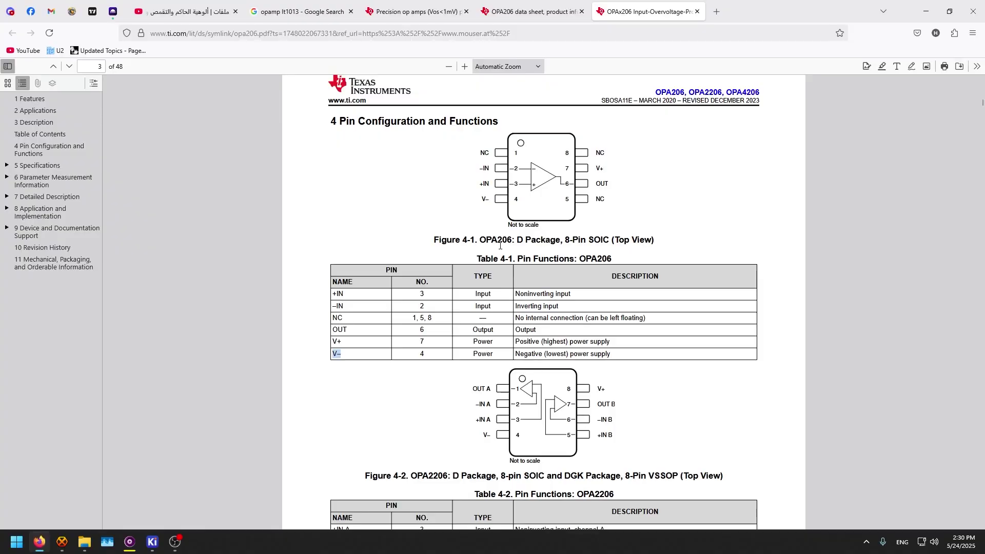
drag(590, 240, 609, 240)
mouse_move(153, 541)
click(206, 513)
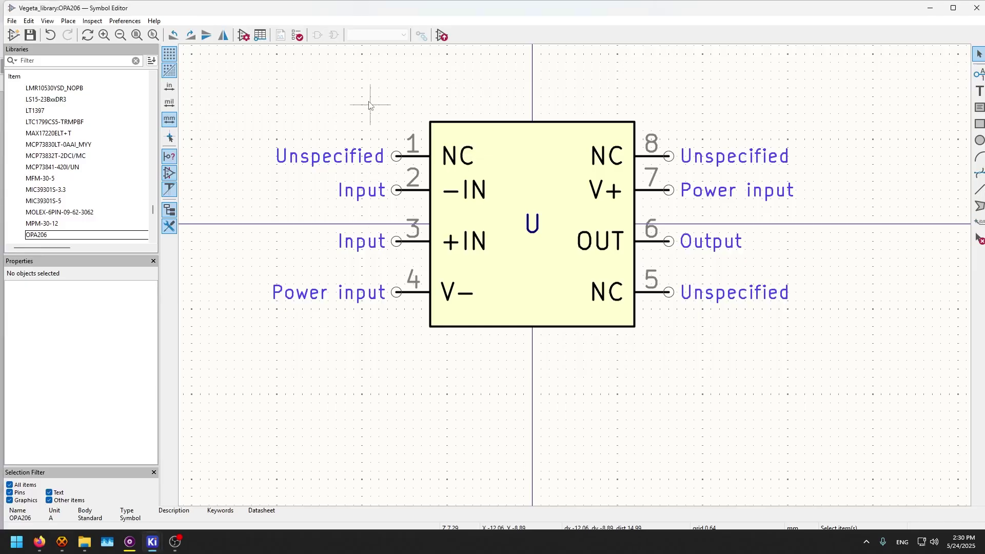
Step: Assign the Package_SO footprint SOIC-8_3.9x4.9mm_P1.27mm to the OPA206 symbol, searching the footprint library for soic
click(243, 35)
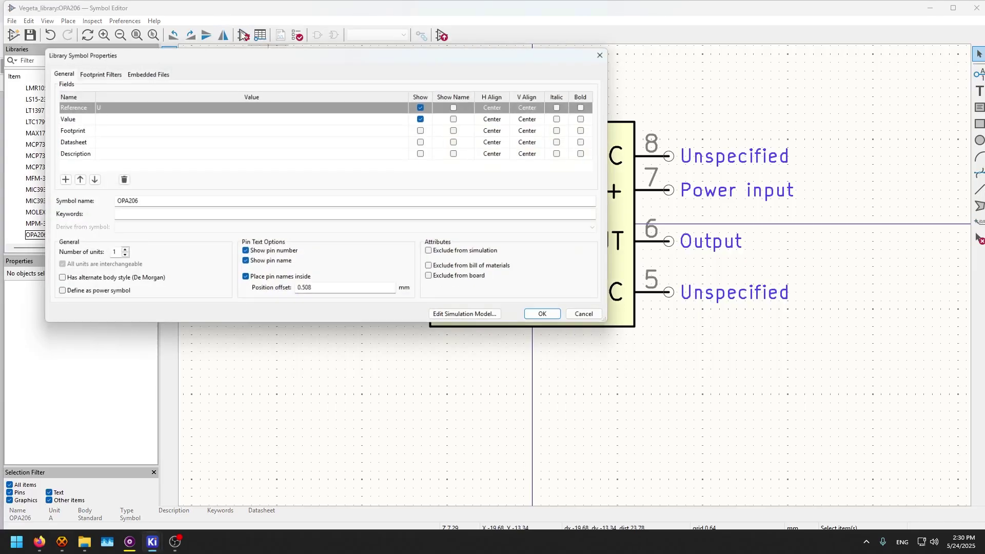
click(102, 132)
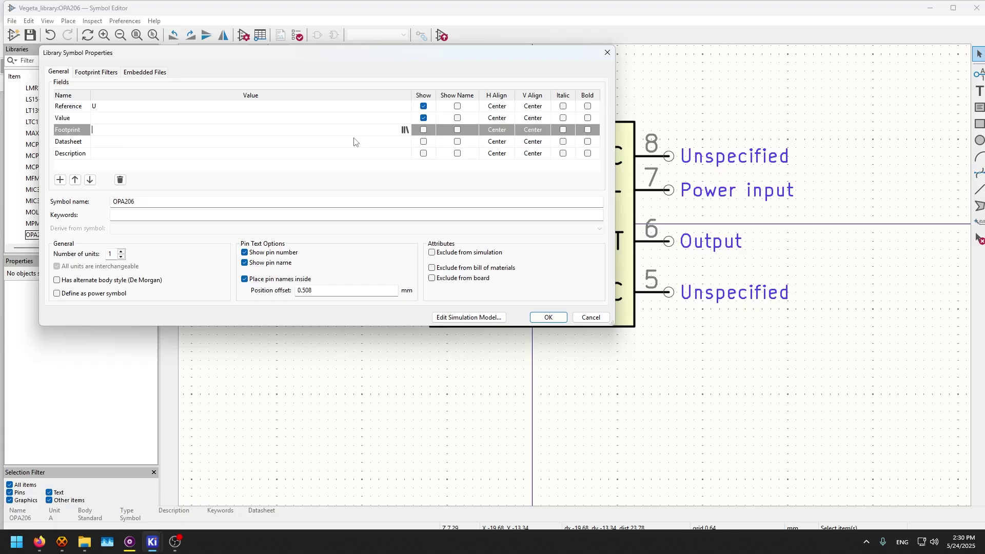
click(404, 128)
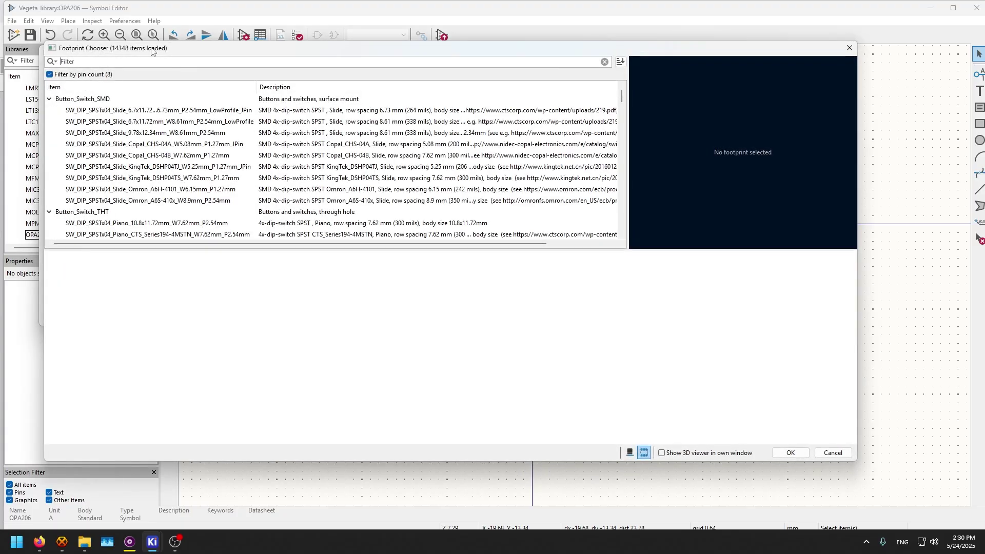
text(soic)
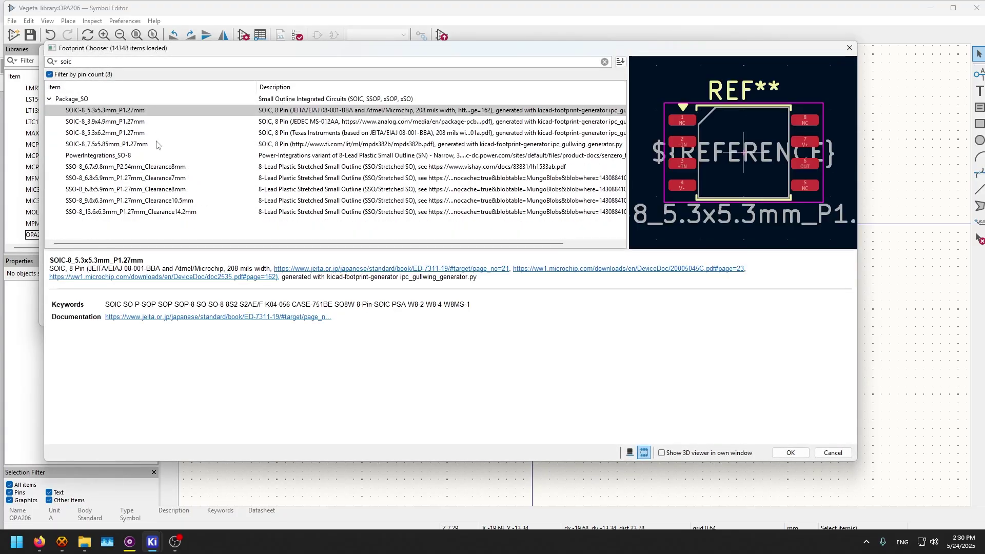
click(122, 112)
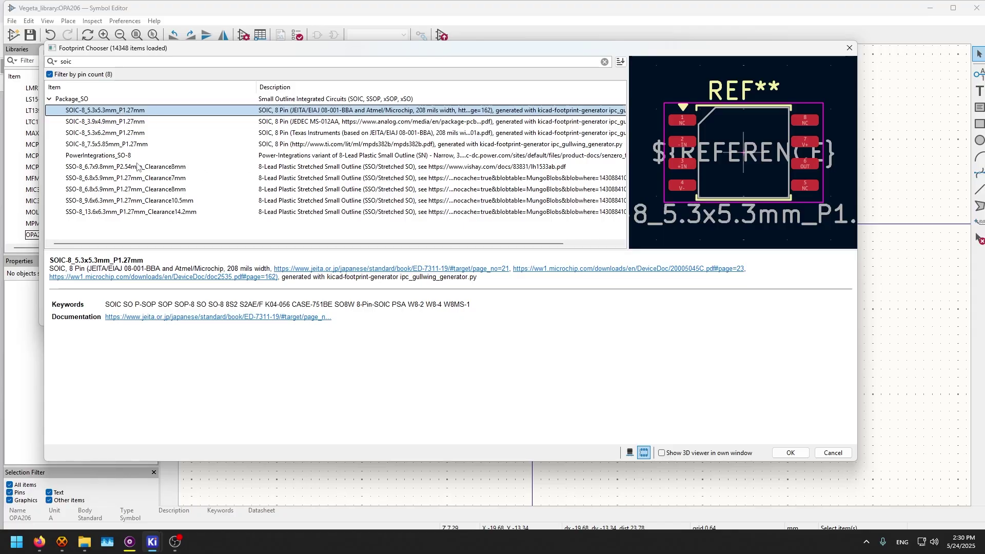
click(129, 122)
click(790, 454)
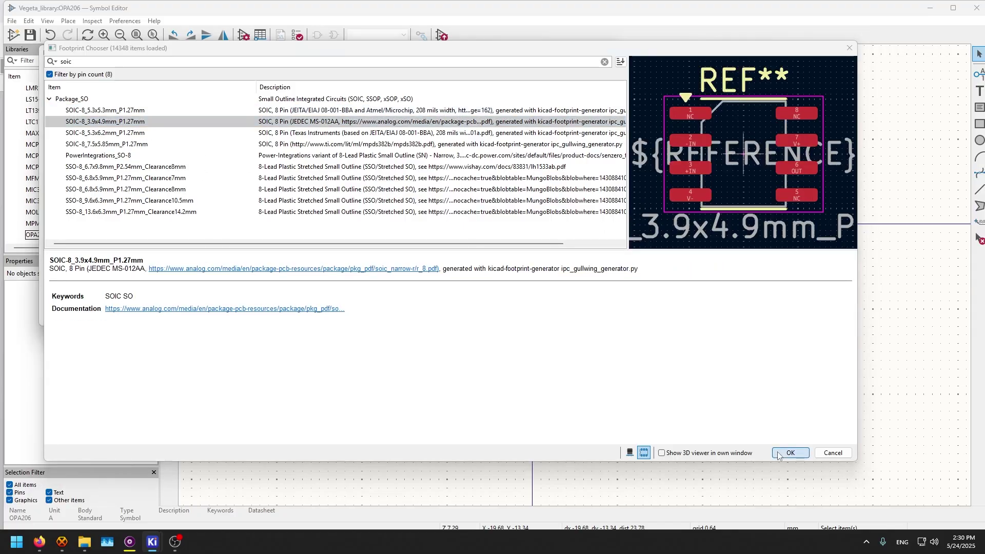
click(555, 320)
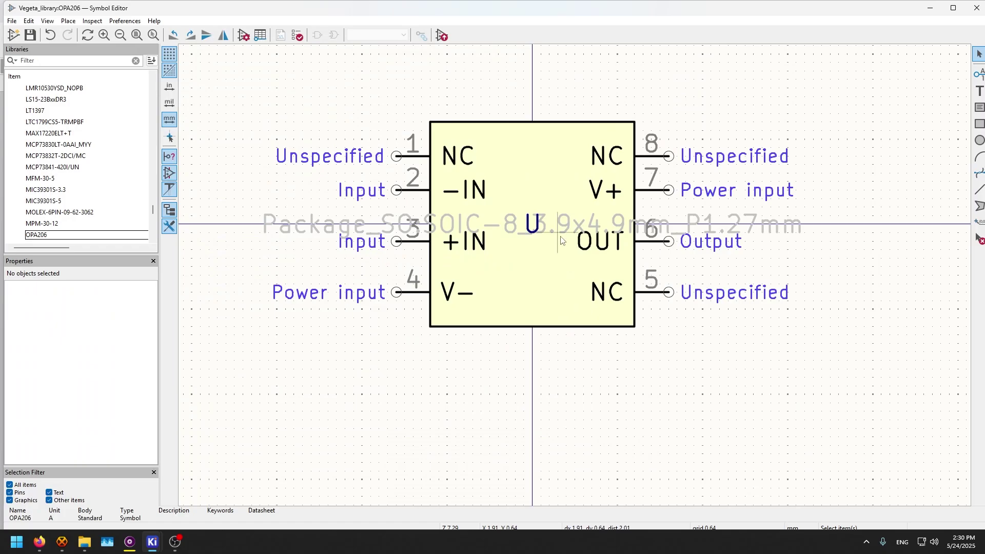
Step: Open the simple_project schematic and place the OPA206 symbol from Vegeta_library in an empty area of the main sheet
mouse_move(152, 547)
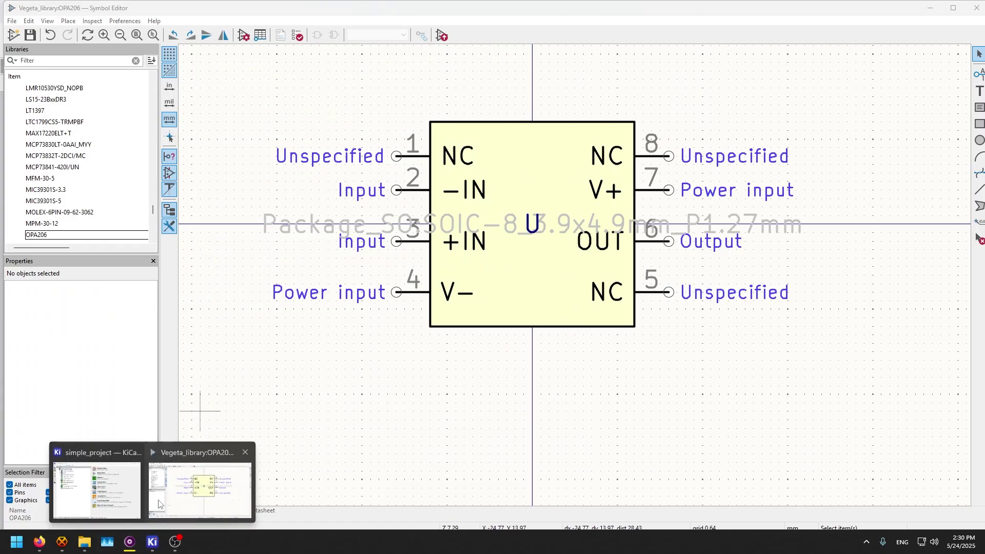
click(100, 480)
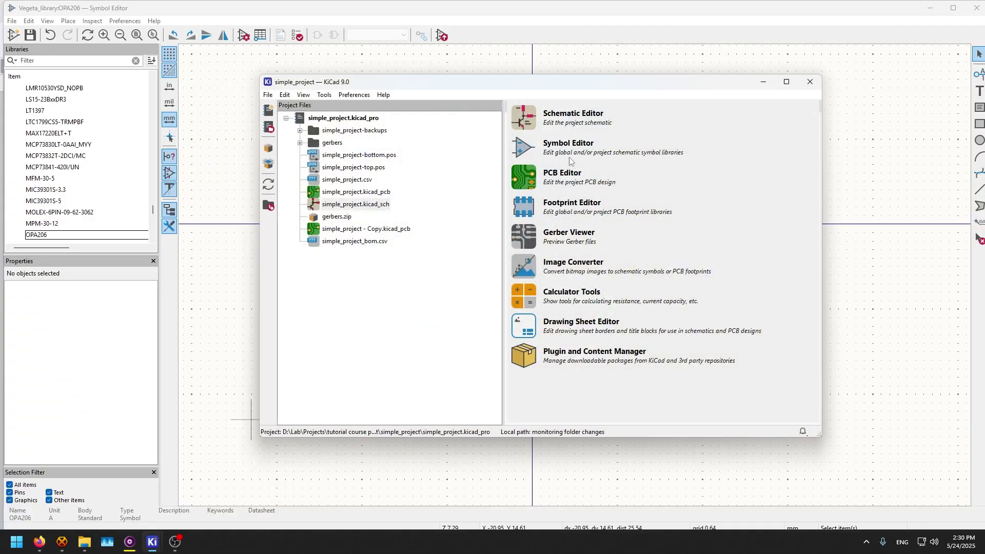
double_click(354, 204)
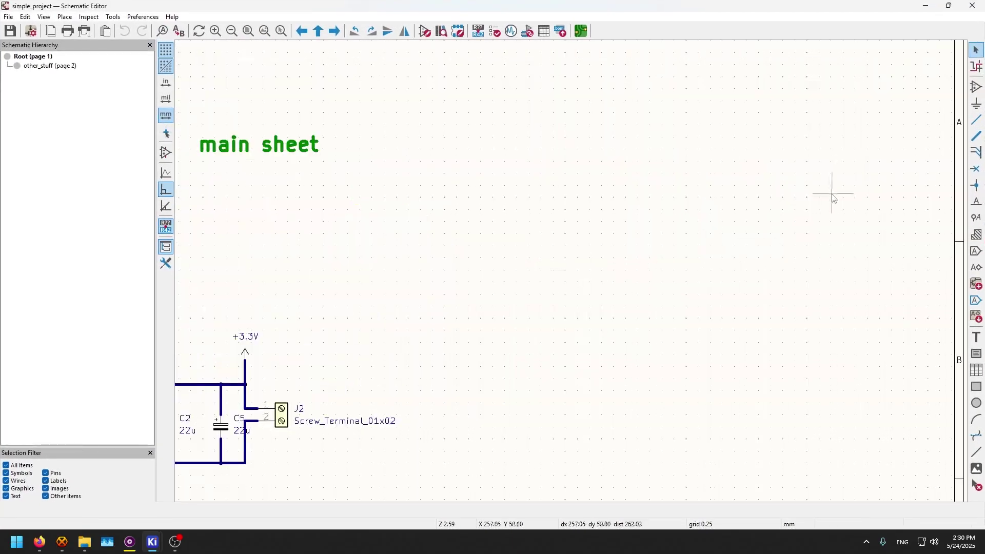
click(977, 87)
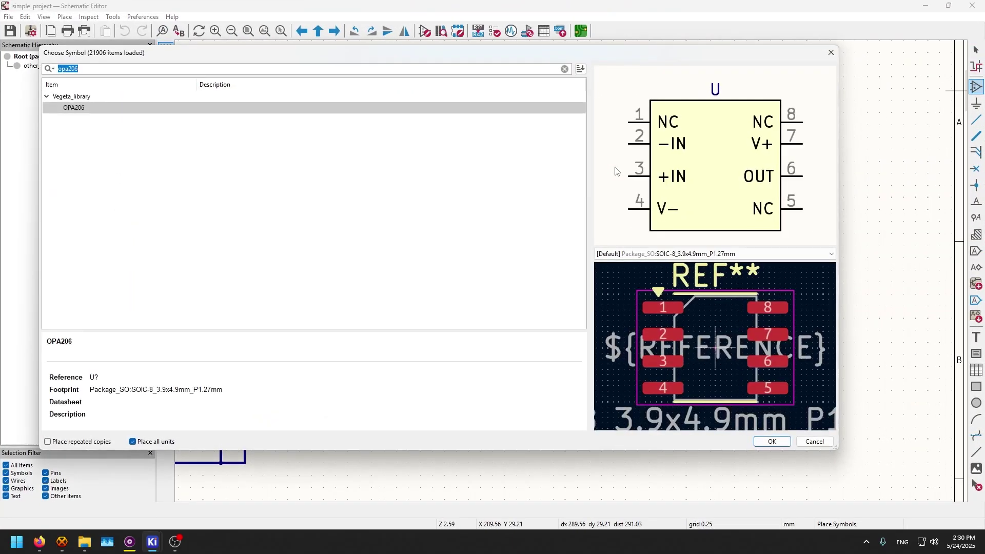
click(72, 109)
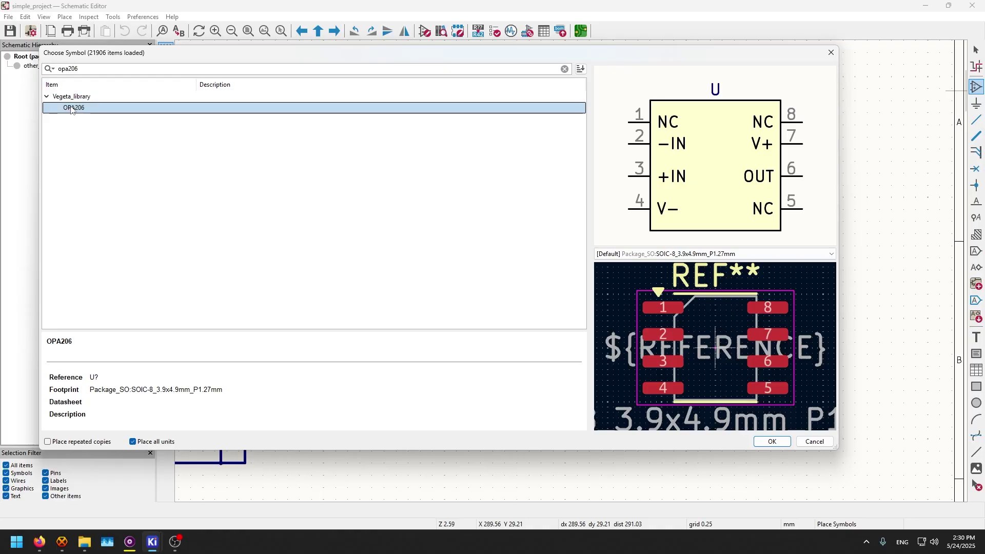
click(772, 441)
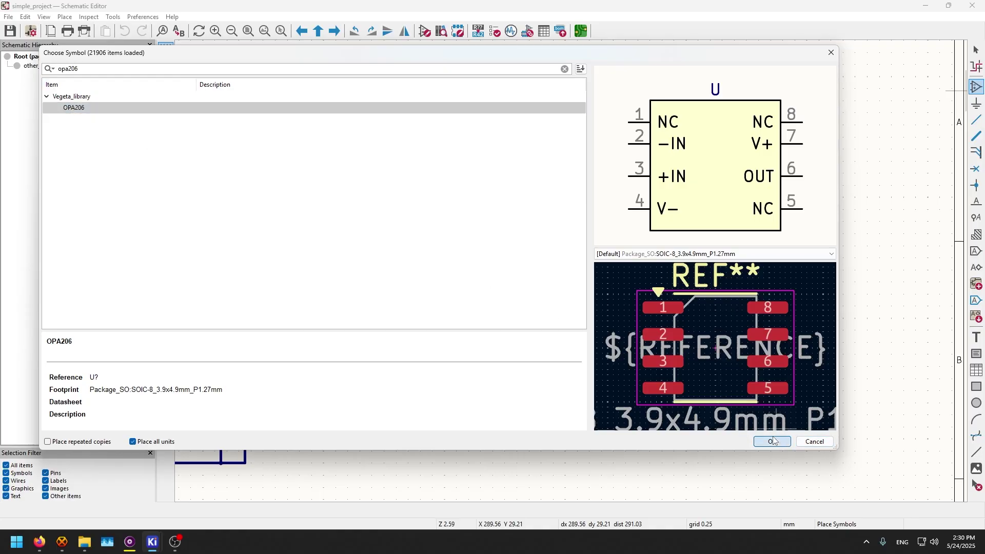
click(583, 333)
scroll(573, 277, up, 2)
scroll(573, 277, up, 3)
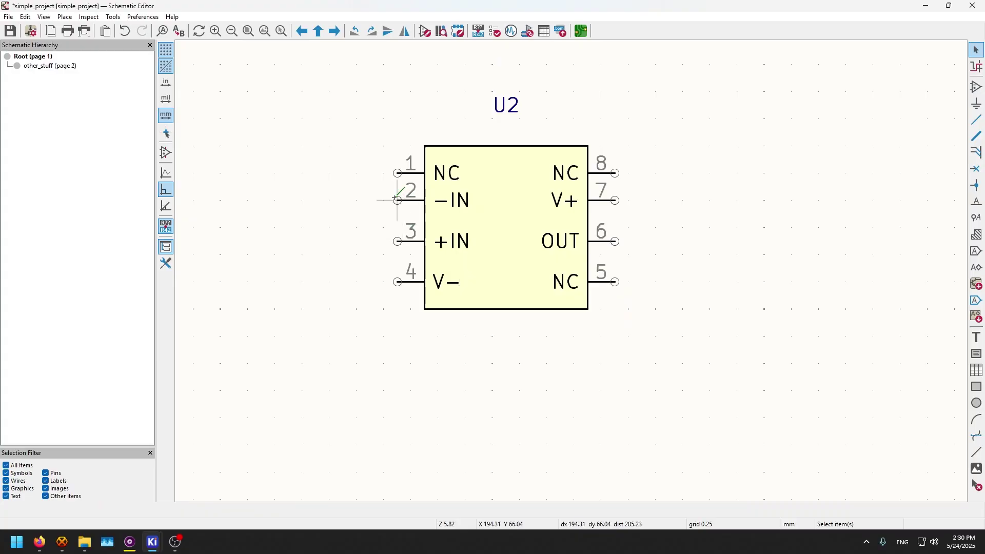
scroll(572, 266, down, 1)
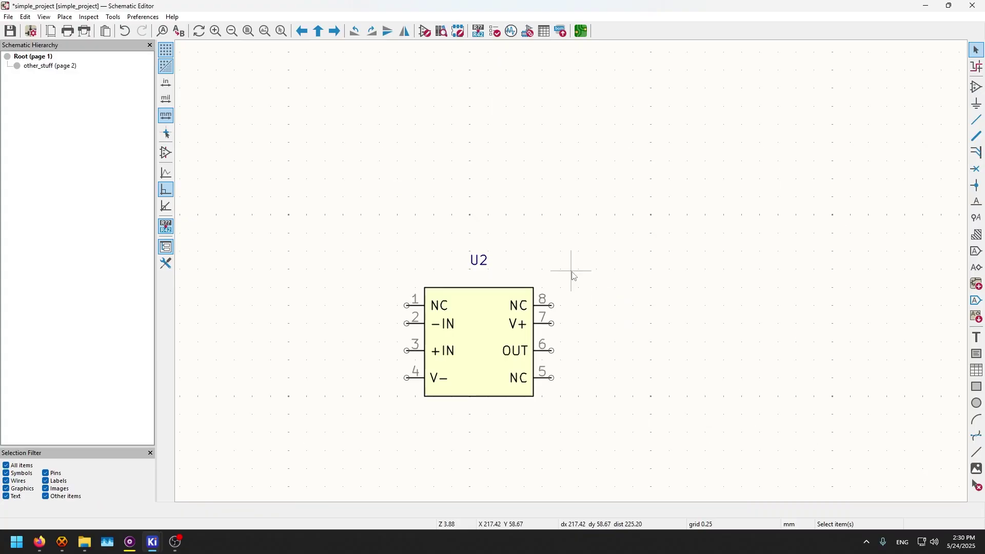
Step: Delete the placed OPA206 symbol from the schematic and return to the Symbol Editor
drag(613, 230, 340, 451)
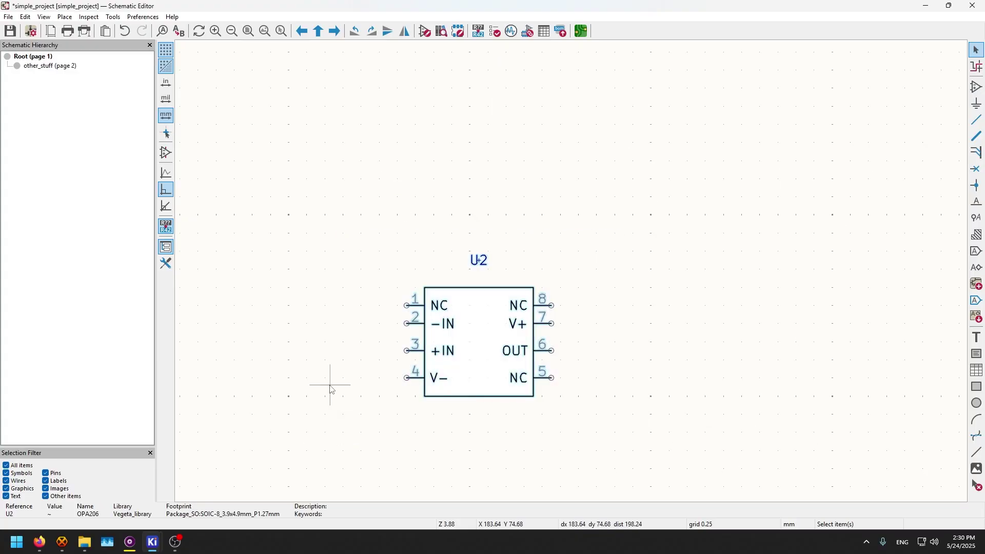
key(Delete)
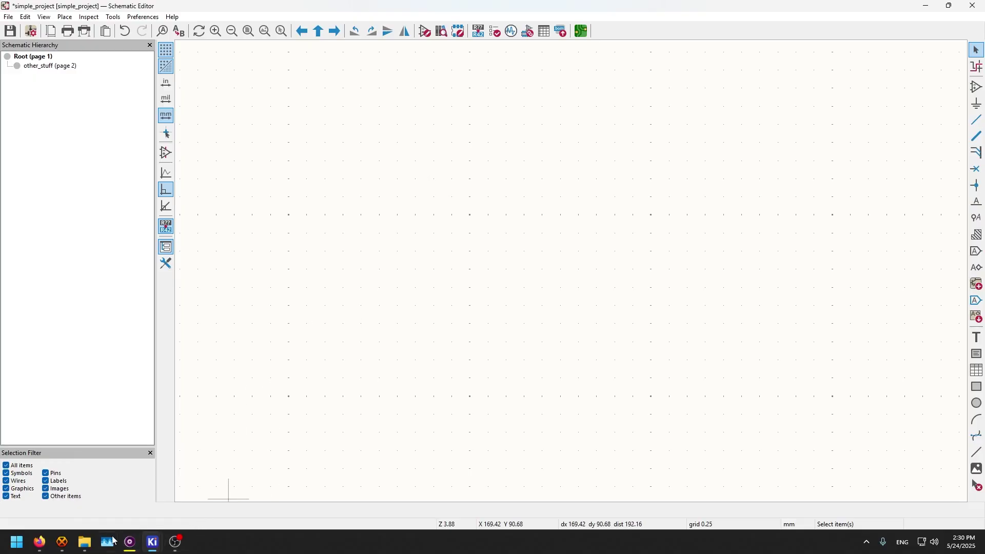
mouse_move(152, 548)
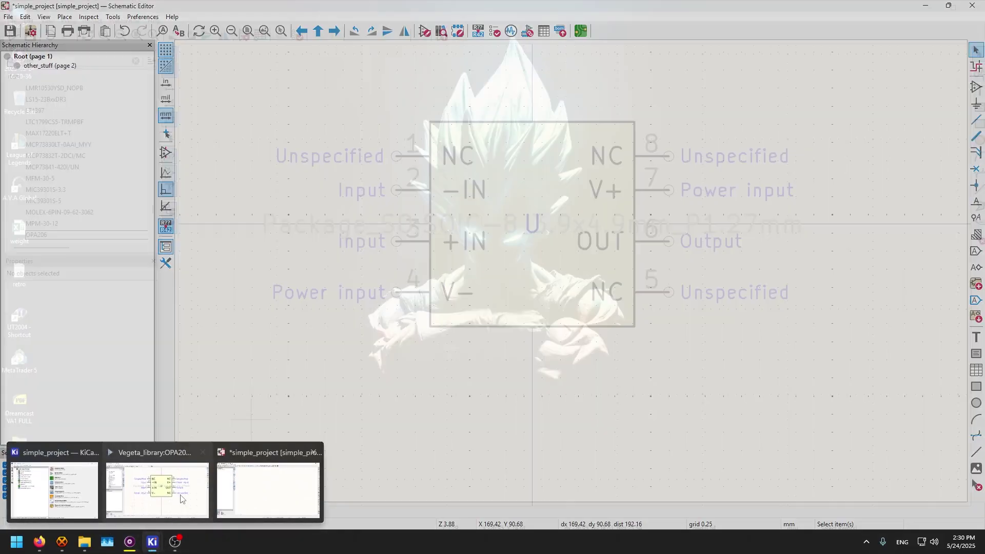
click(188, 492)
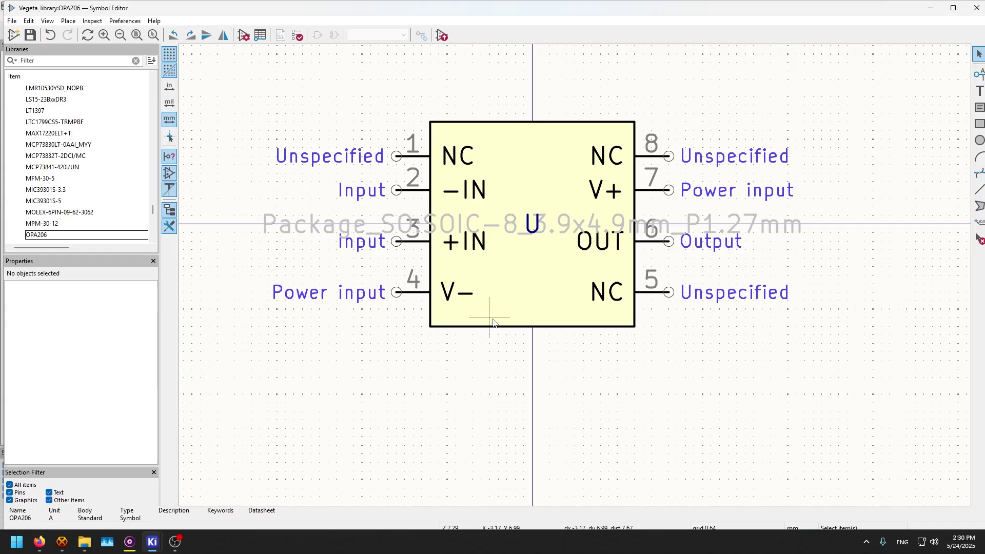
Step: Set the OPA206 symbol's number of units to 2 in its library symbol properties
scroll(493, 322, down, 1)
middle_drag(581, 275, 473, 279)
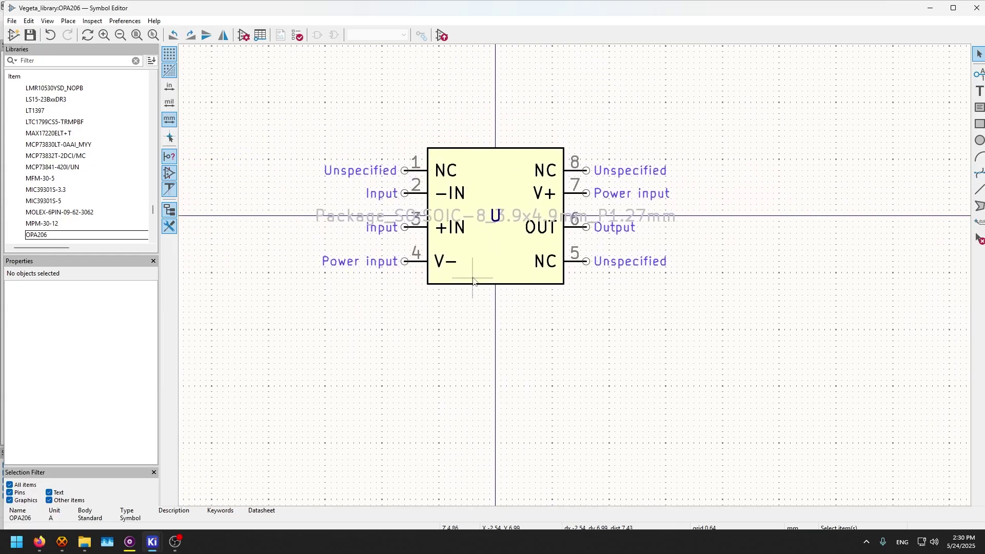
middle_drag(477, 238, 553, 277)
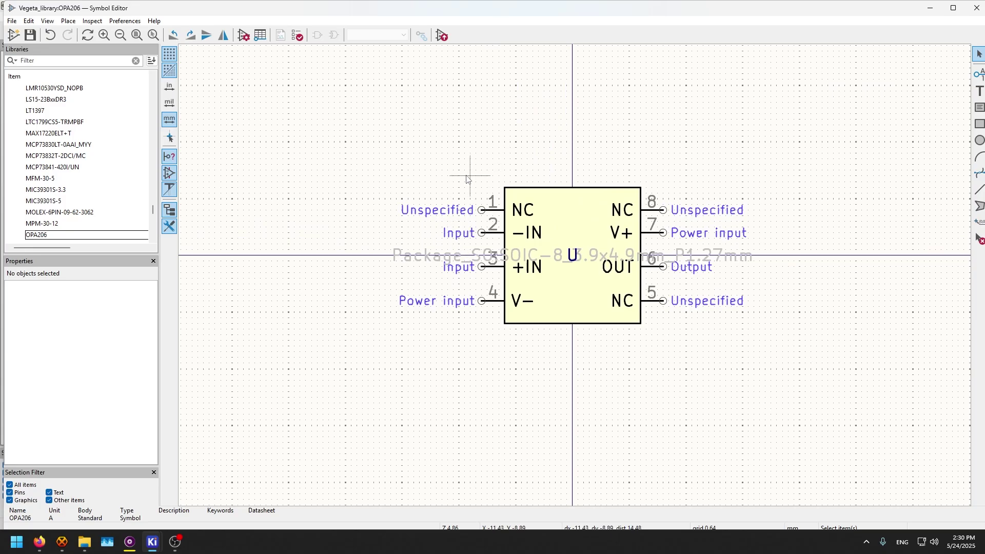
click(243, 35)
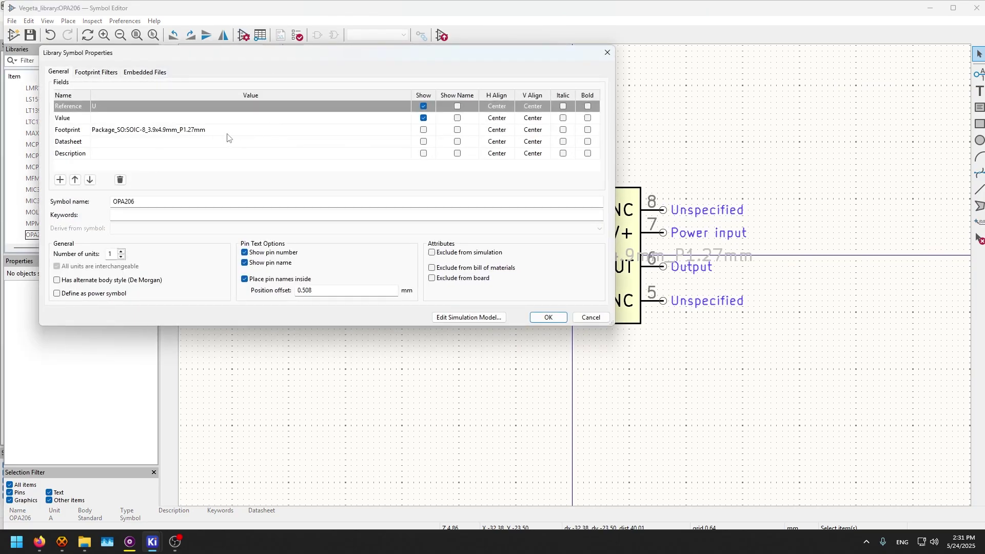
click(122, 252)
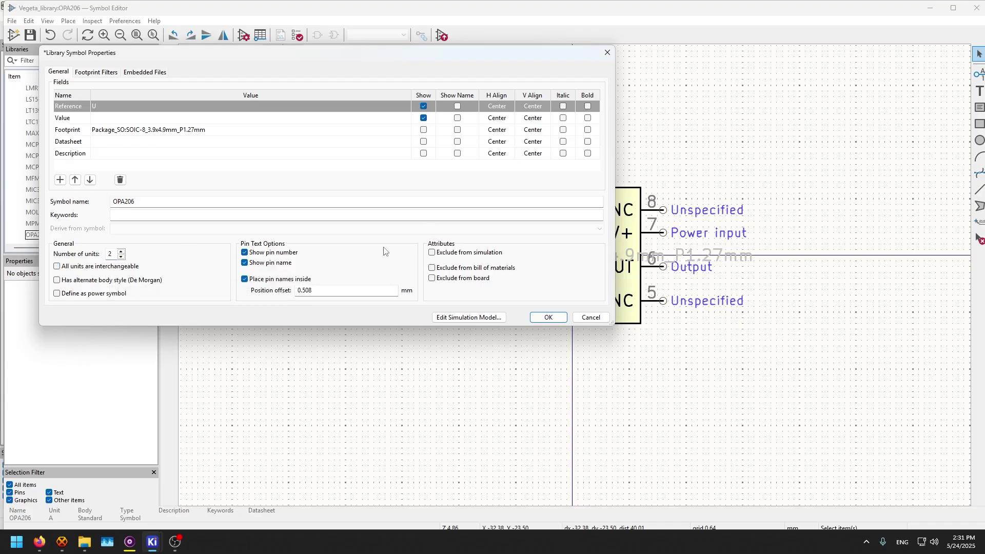
click(548, 318)
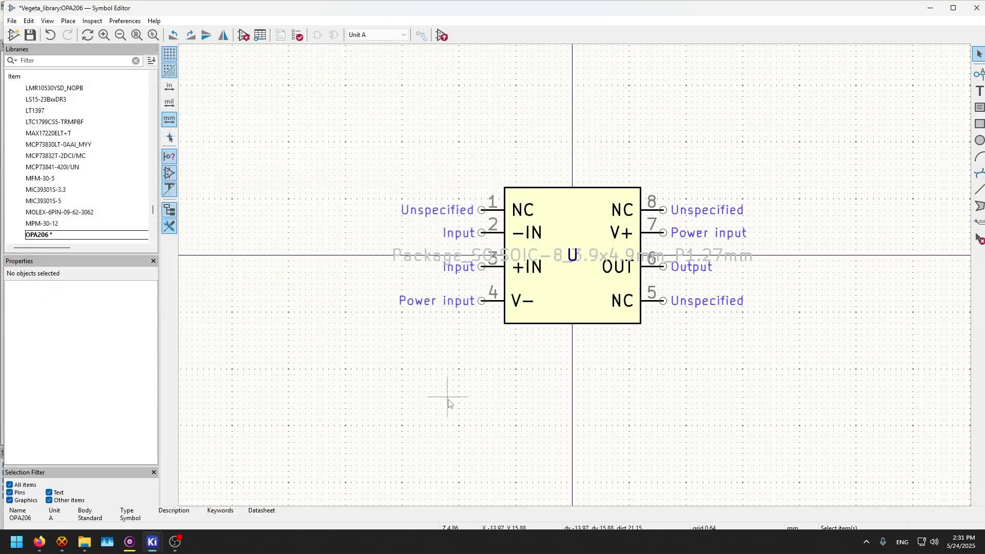
Step: View Unit B of the symbol, return to Unit A, and select -IN pin 2
click(370, 35)
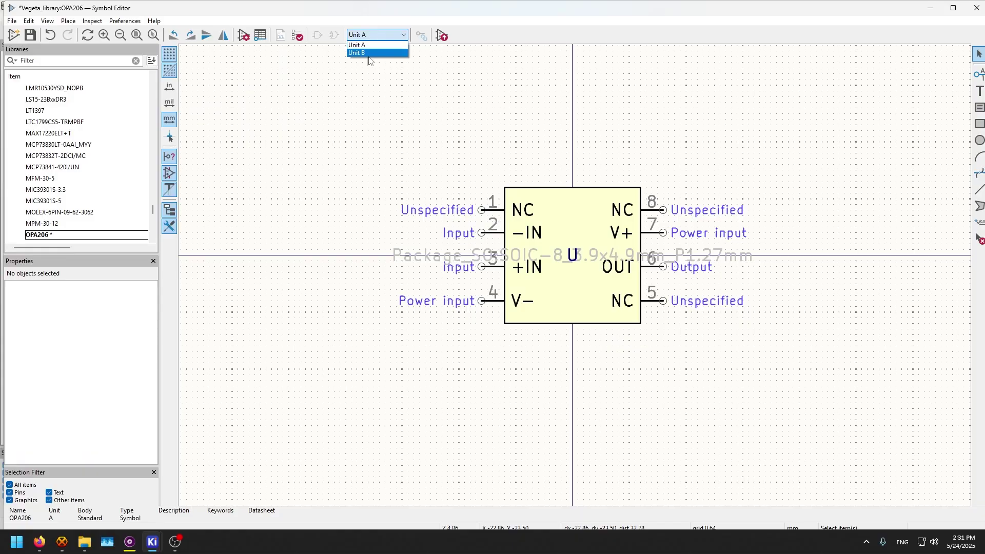
click(369, 54)
click(379, 36)
click(371, 45)
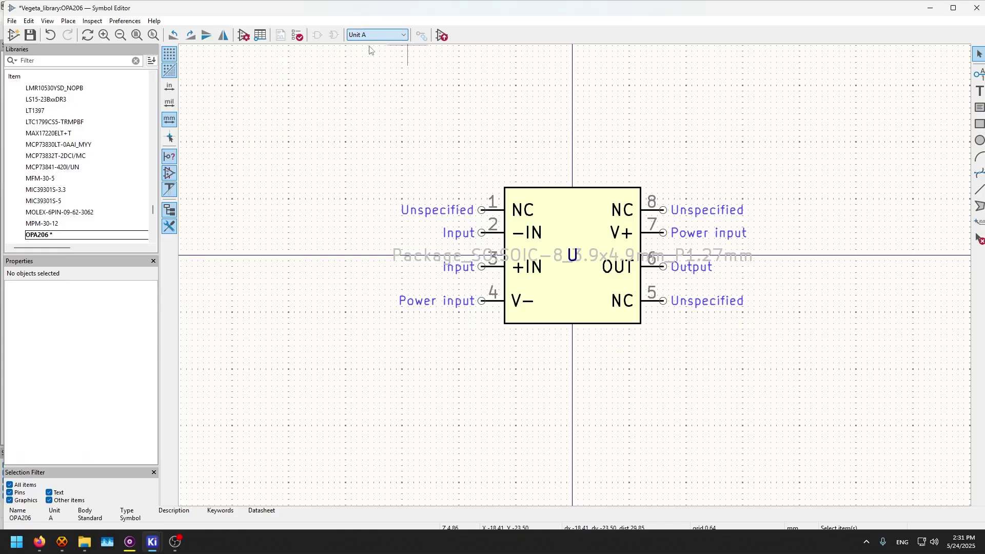
click(489, 240)
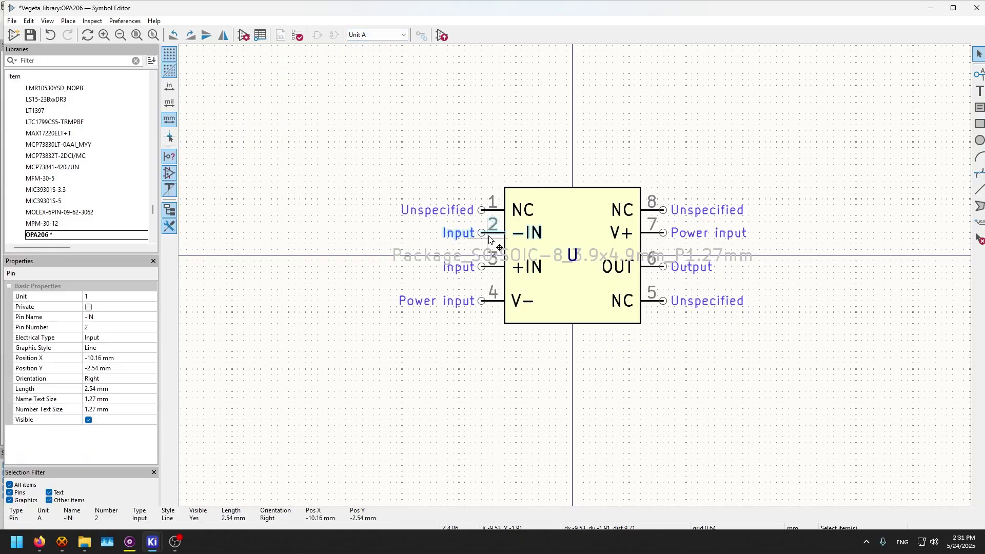
Step: In Unit A, move V- pin 4, V+ pin 7 and NC pins 8 and 1 into the empty space above the symbol body
click(492, 306)
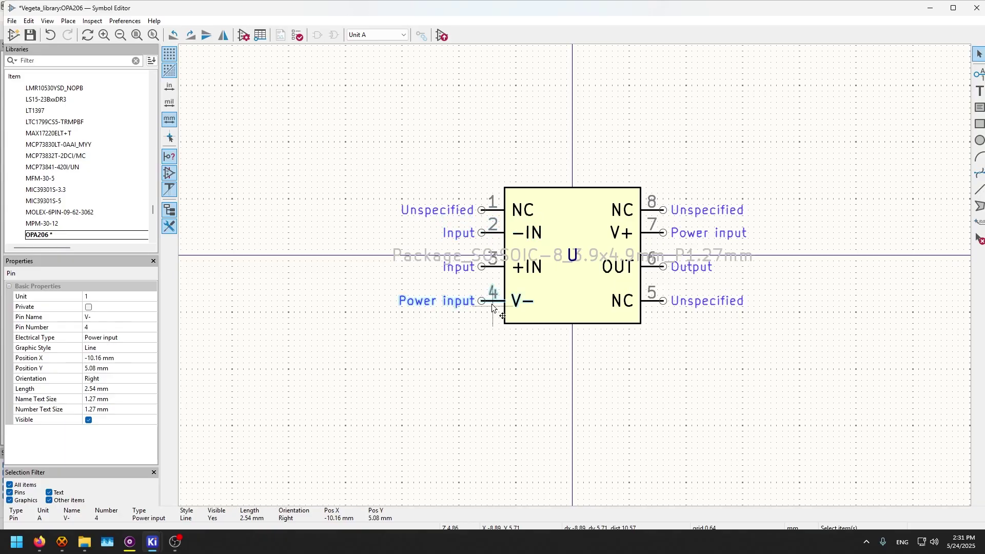
drag(493, 307, 573, 80)
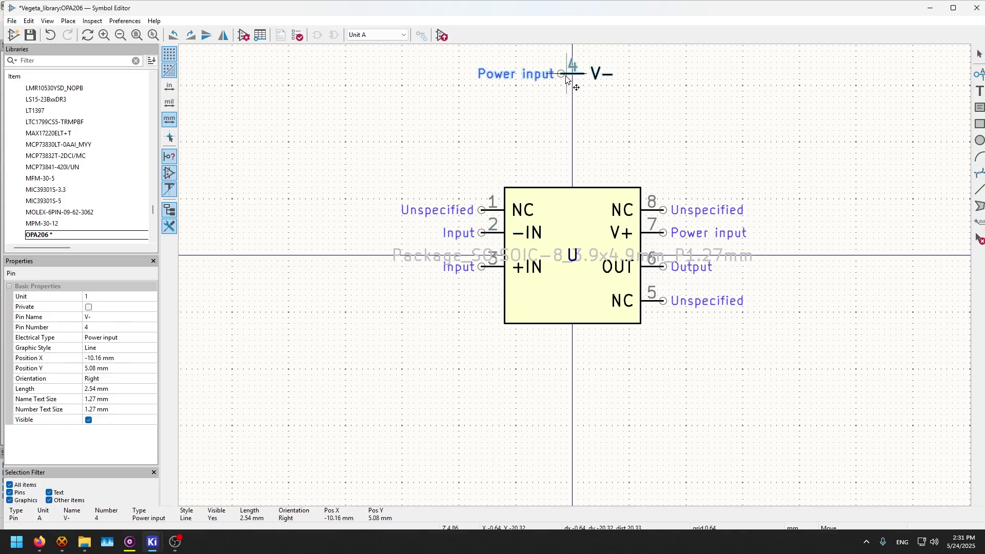
click(636, 235)
drag(636, 235, 660, 75)
click(645, 218)
drag(646, 218, 659, 119)
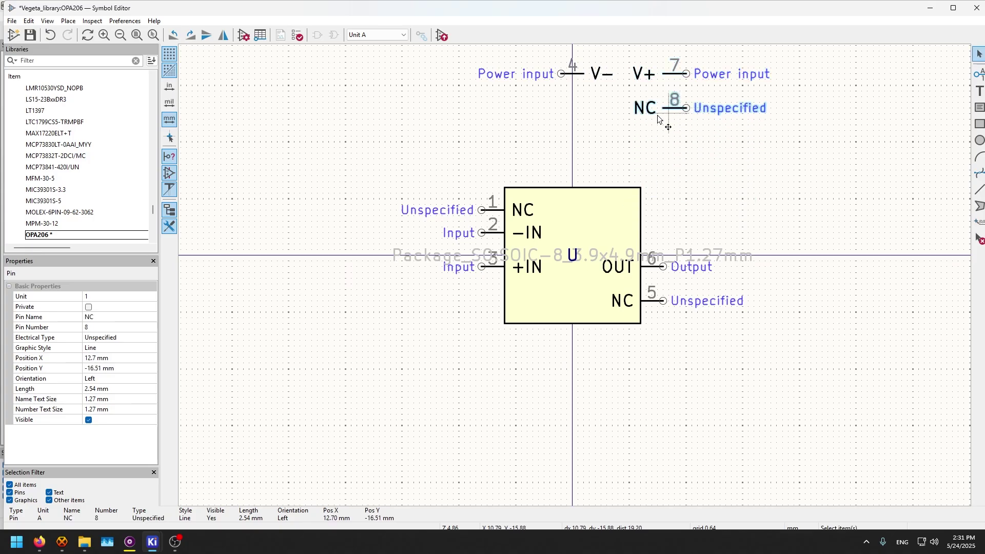
drag(485, 213, 553, 111)
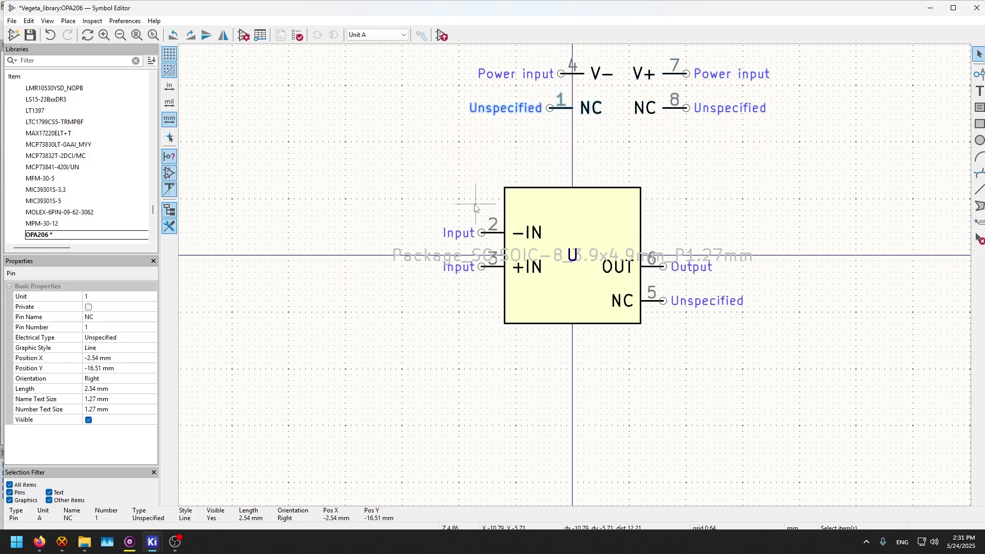
Step: Move OUT pin 6 up along the body's right edge and place NC pin 5 above the body below NC pin 8
drag(619, 271, 667, 252)
click(660, 301)
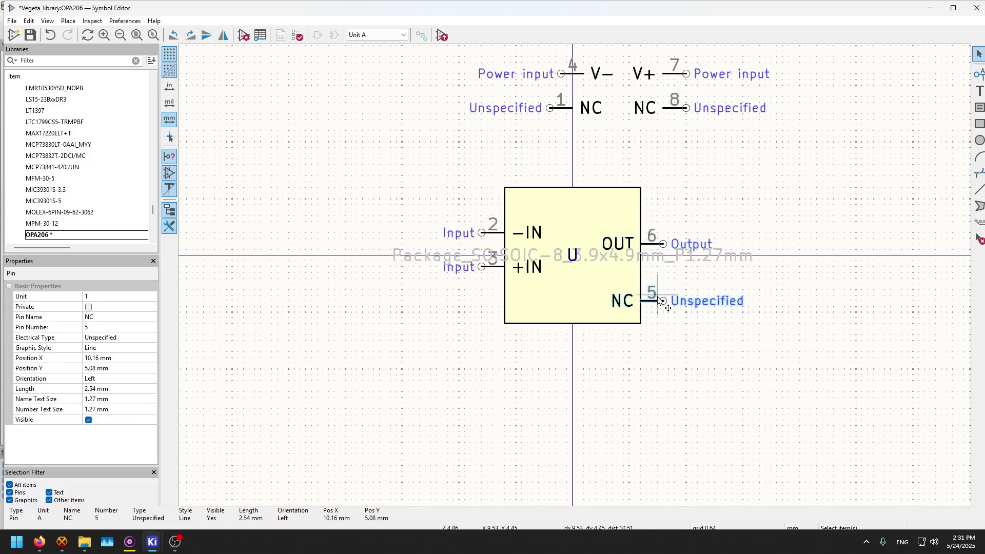
drag(660, 299, 684, 139)
click(659, 204)
Step: Cut the V-, V+ and three NC pins grouped above the body out of Unit A
middle_drag(529, 297, 426, 368)
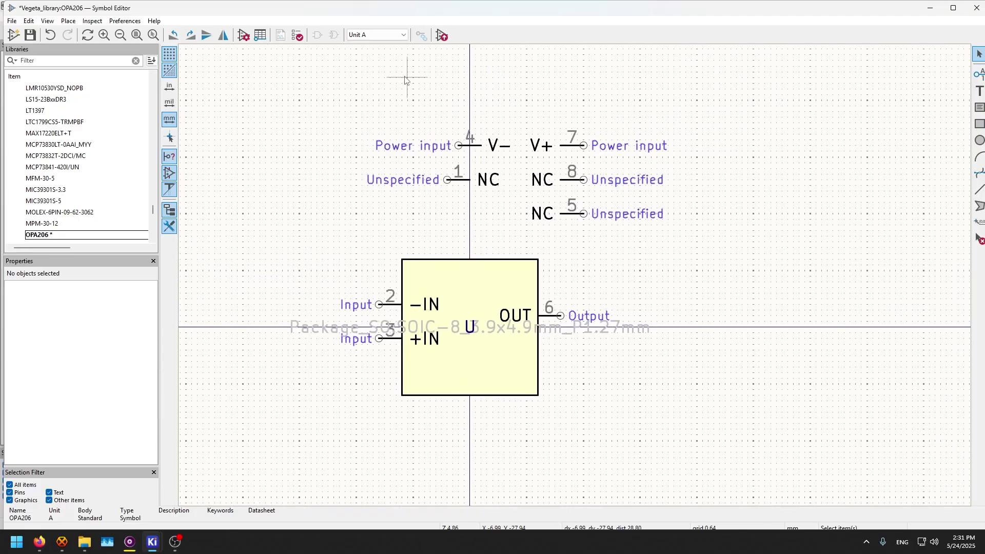
drag(673, 128, 373, 215)
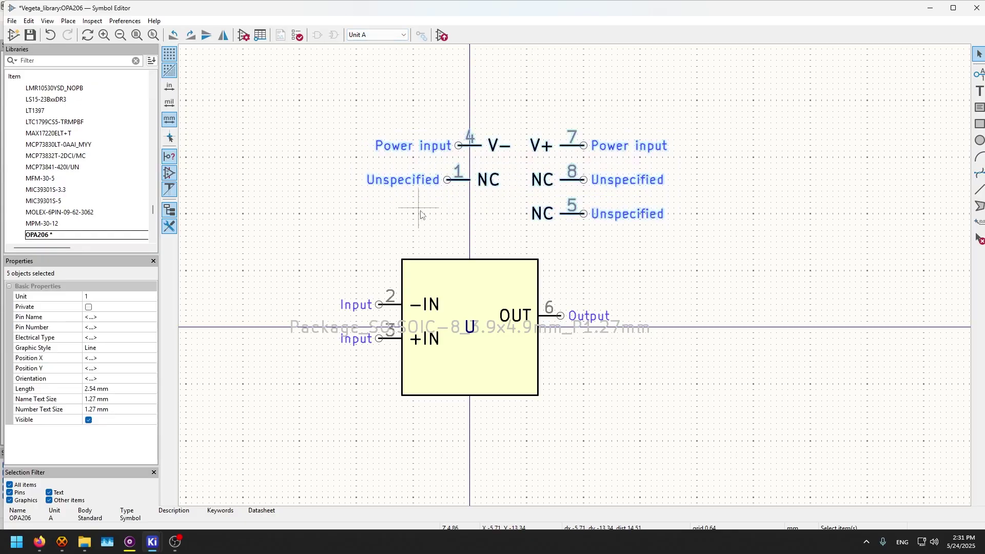
key(Delete)
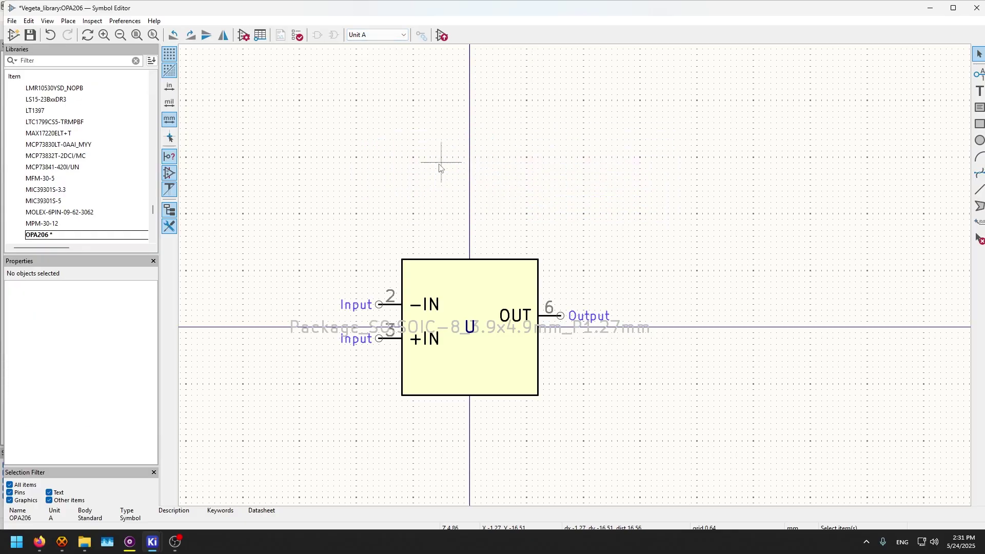
Step: Switch to Unit B and paste the five cut pins into the empty space above its body
click(400, 36)
click(372, 48)
key(ctrl+v)
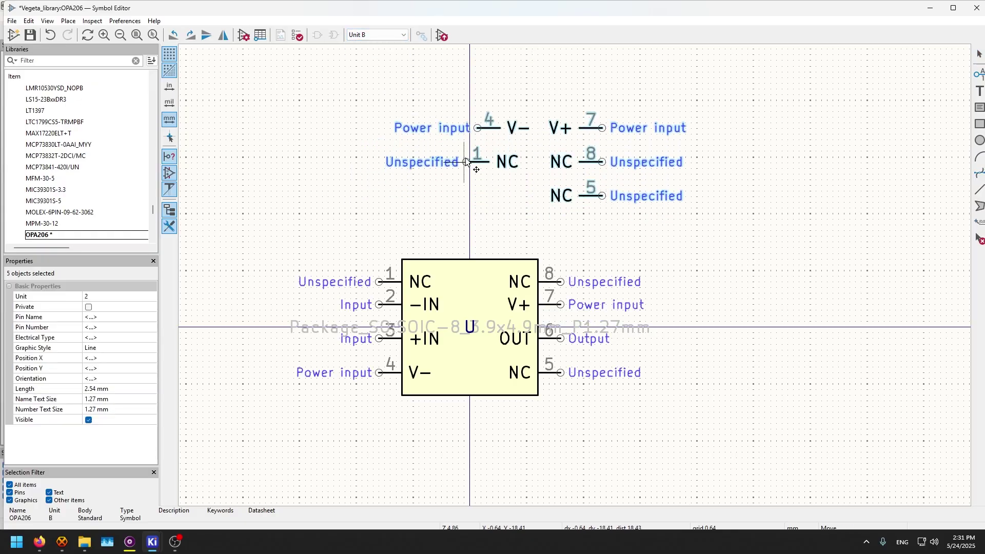
click(436, 168)
Step: Delete all eight original pins attached to Unit B's body, keeping the pasted pins above it
click(391, 257)
drag(411, 225, 316, 442)
key(Delete)
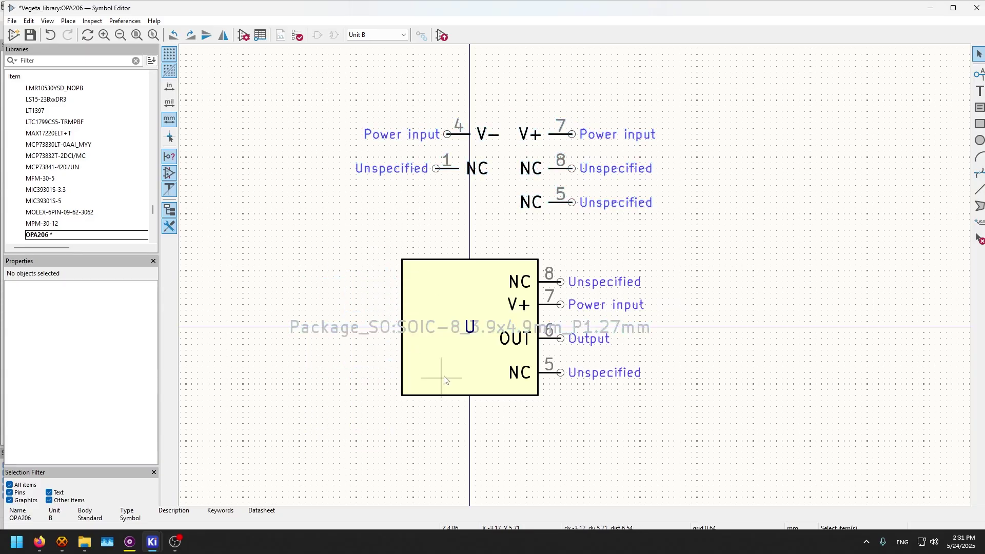
drag(614, 240, 529, 455)
key(Delete)
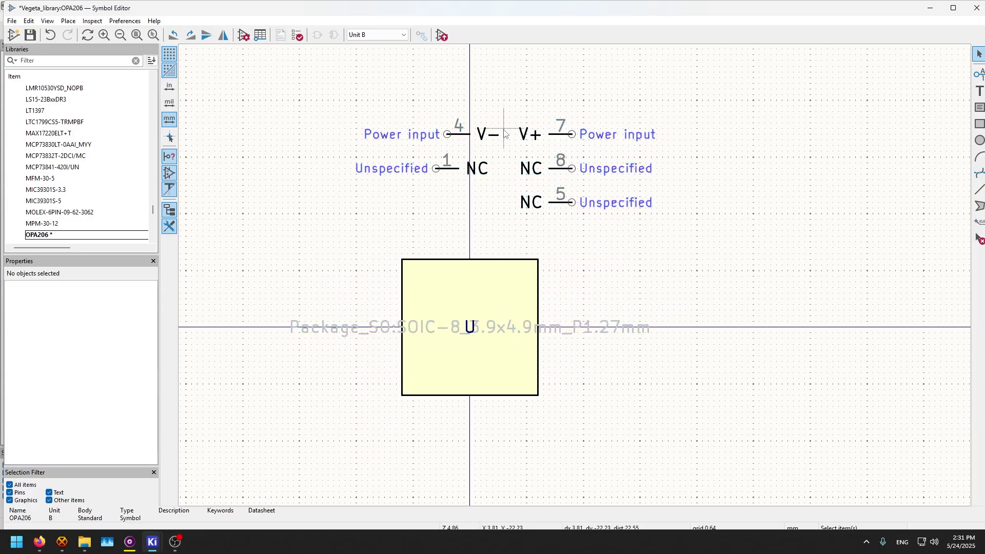
Step: Bring power pins 7 and 4 down to Unit B's body and attach V- pin 4 to the lower part of its left edge
drag(590, 88, 299, 282)
click(356, 310)
drag(345, 254, 294, 299)
key(m)
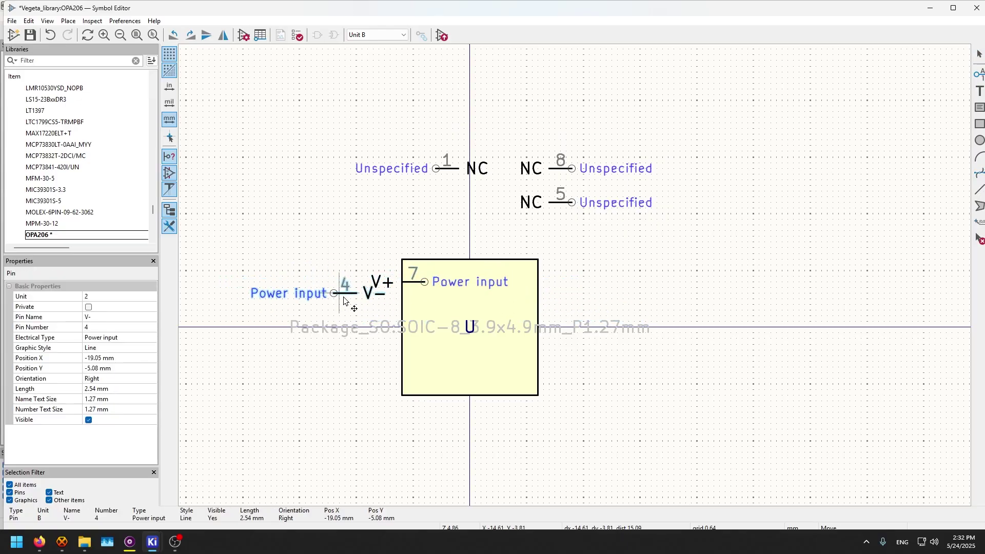
scroll(537, 339, up, 3)
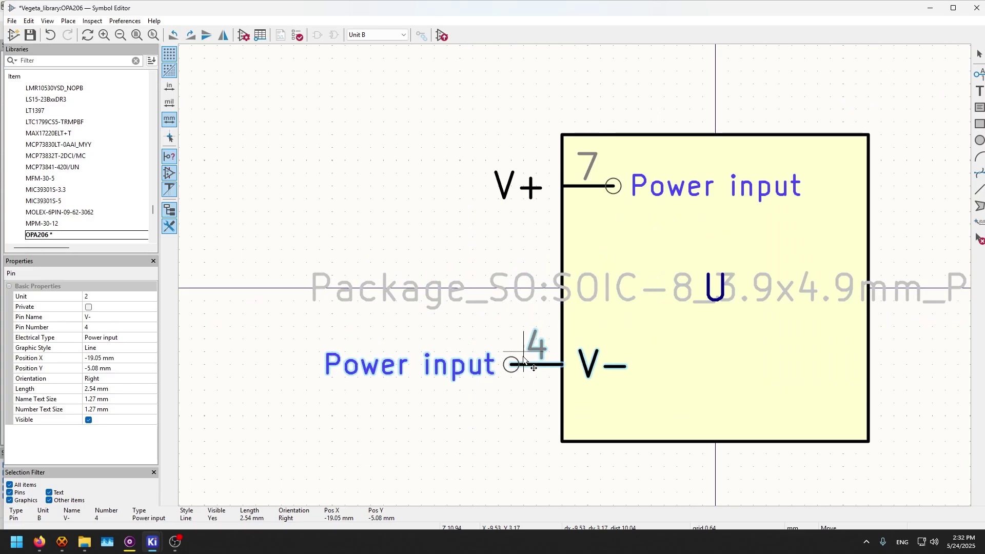
click(522, 356)
Step: Rotate V+ pin 7 to face right and attach it to the left edge of Unit B's body above V-
click(547, 190)
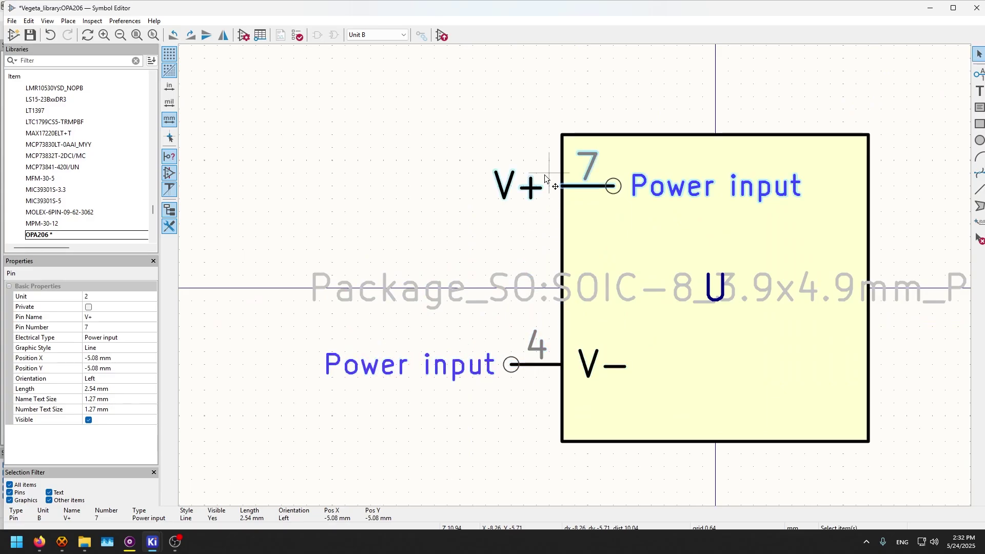
key(m)
key(r)
key(r)
key(r)
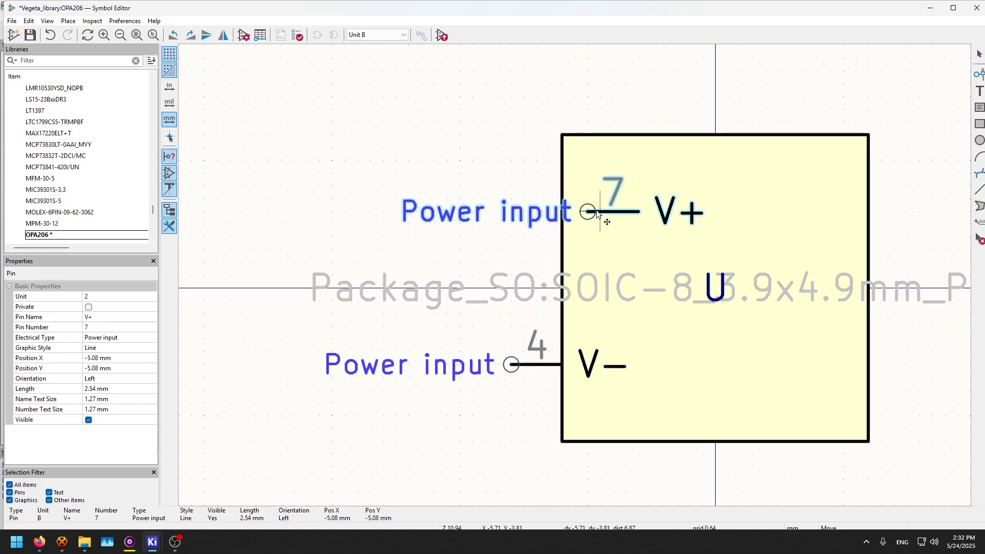
key(r)
key(r)
key(r)
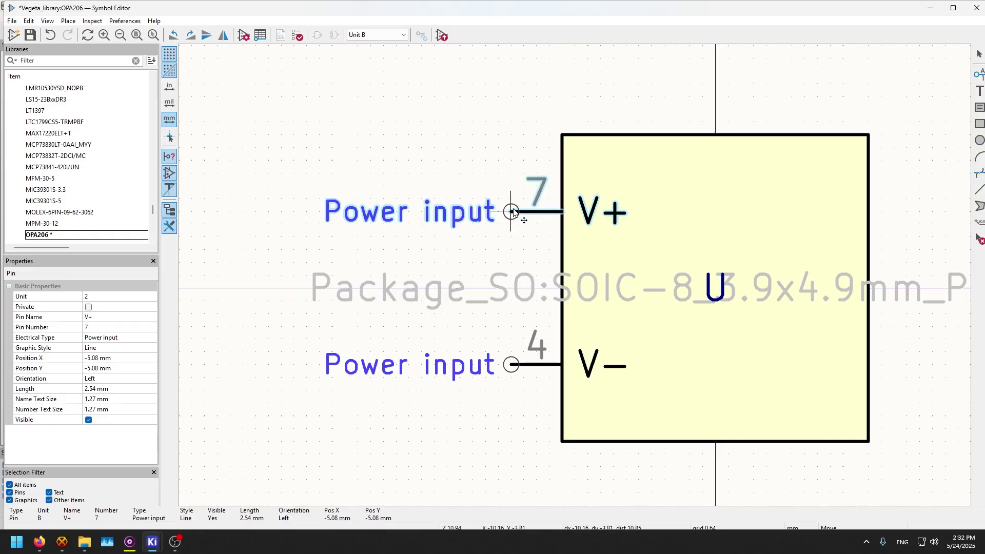
click(522, 210)
click(522, 135)
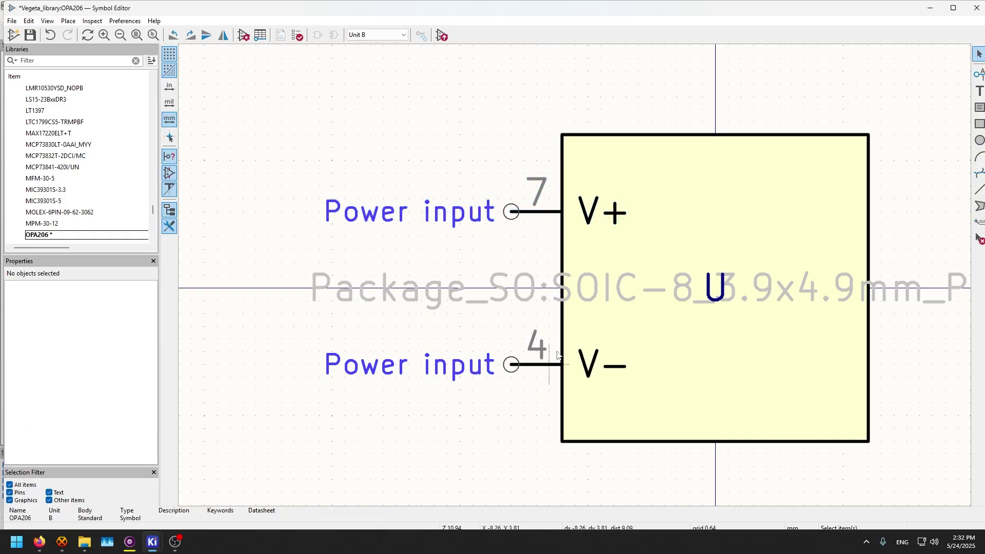
Step: Move NC pins 8 and 5 together onto the upper part of the right edge of Unit B's body
key(Home)
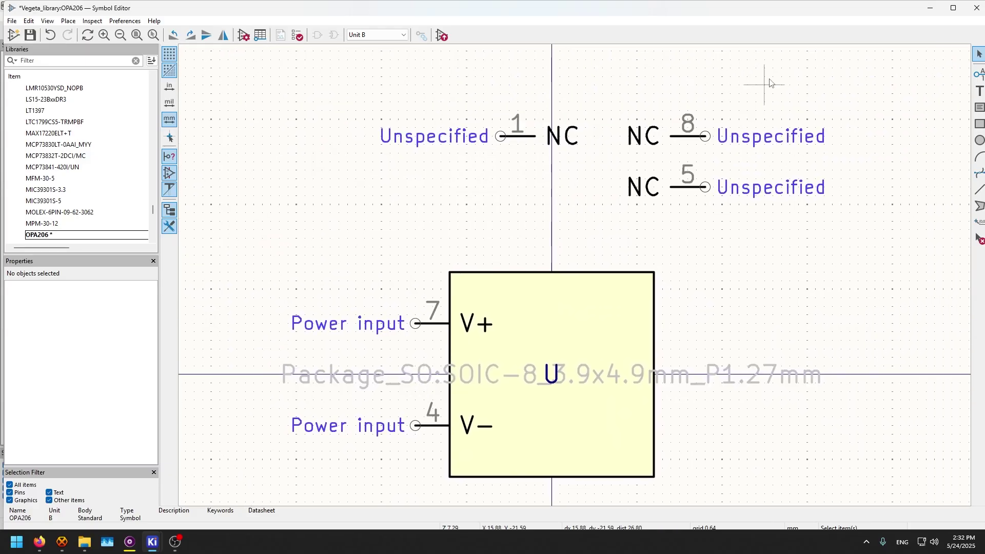
drag(769, 84, 673, 224)
key(m)
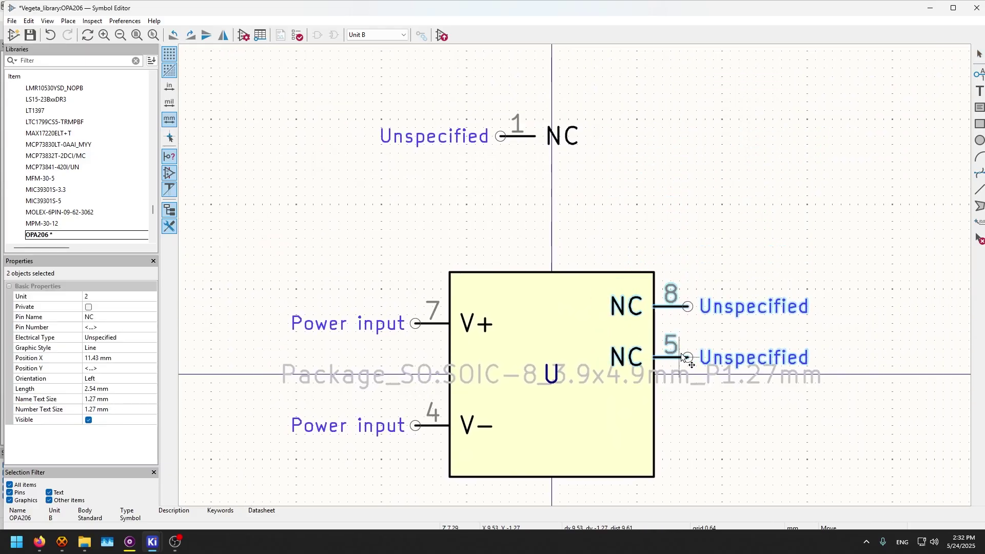
click(683, 356)
Step: Rotate NC pin 1 to face left and attach it to the body's right edge below NC pin 5
drag(585, 84, 483, 159)
key(m)
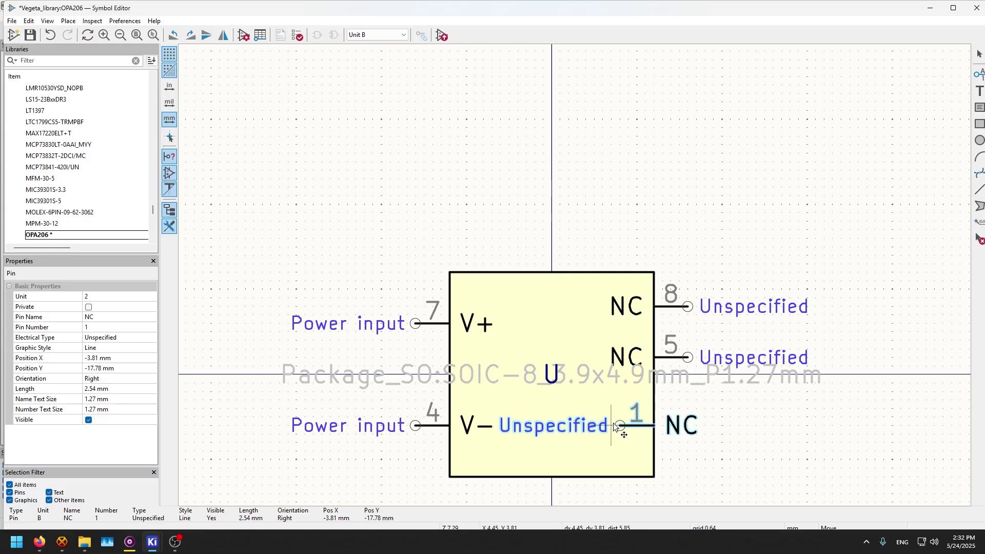
key(r)
key(r)
click(687, 409)
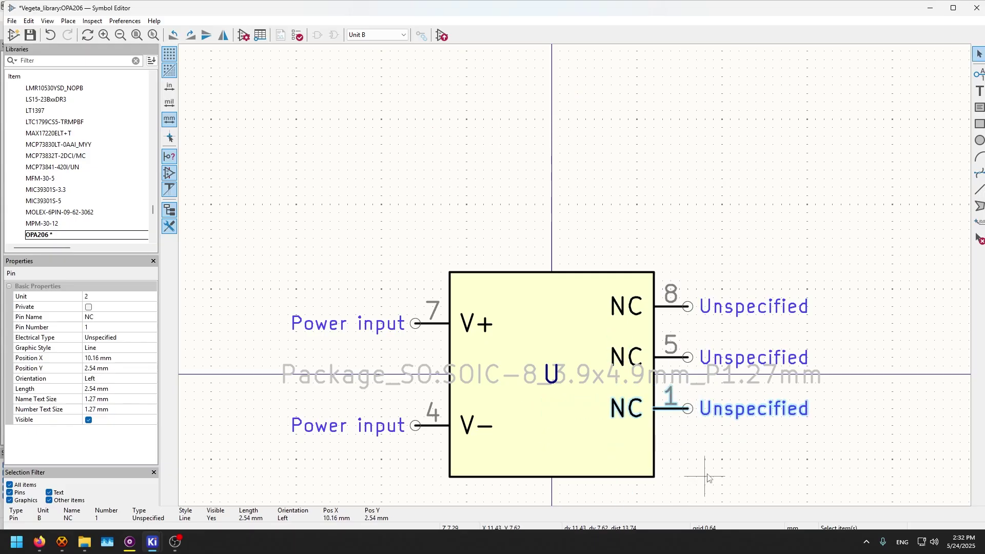
click(707, 478)
Step: Shift the three NC pins down the right edge so pins 8 and 1 line up with V+ and V-
drag(703, 281, 663, 428)
key(m)
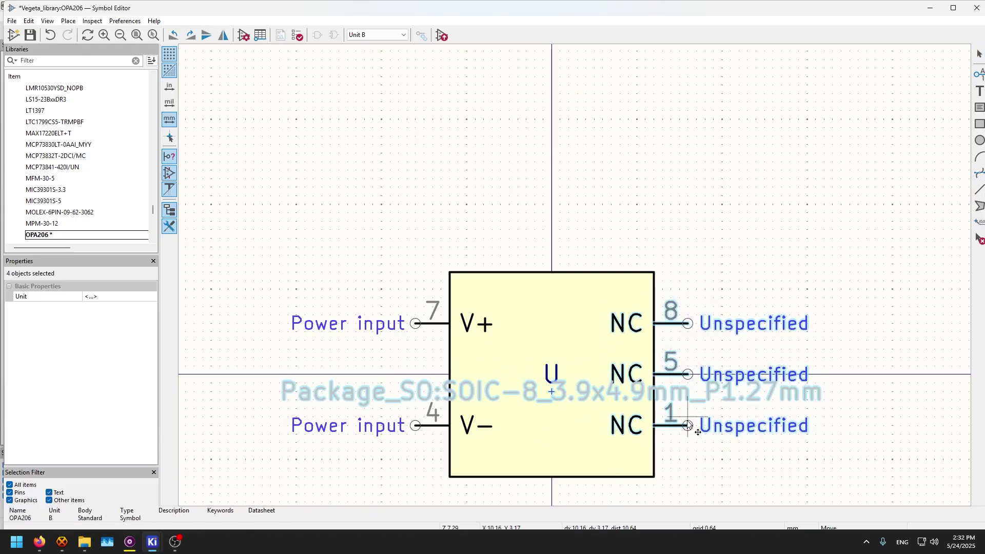
click(311, 248)
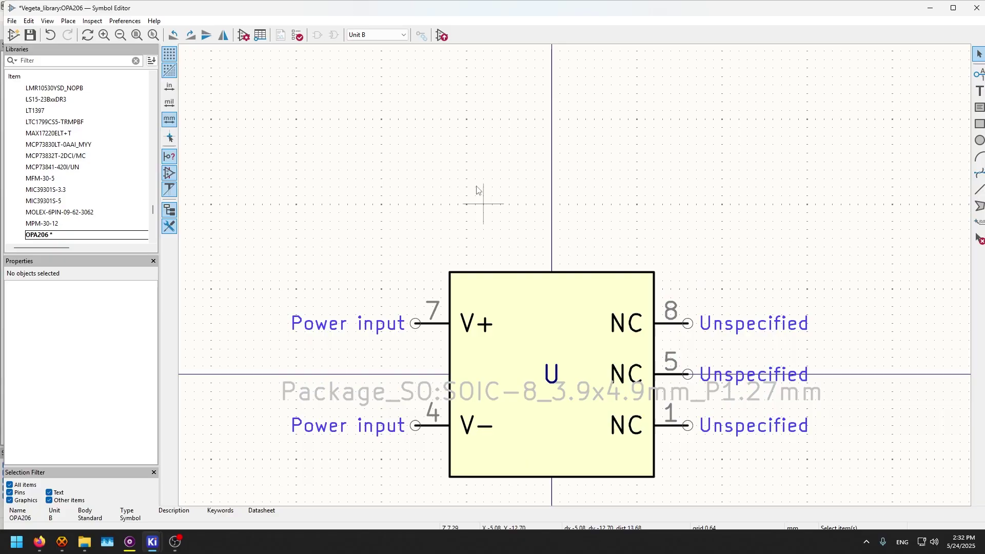
Step: Compare the pin layouts of Unit A and Unit B, and save the OPA206 symbol
click(391, 36)
click(383, 46)
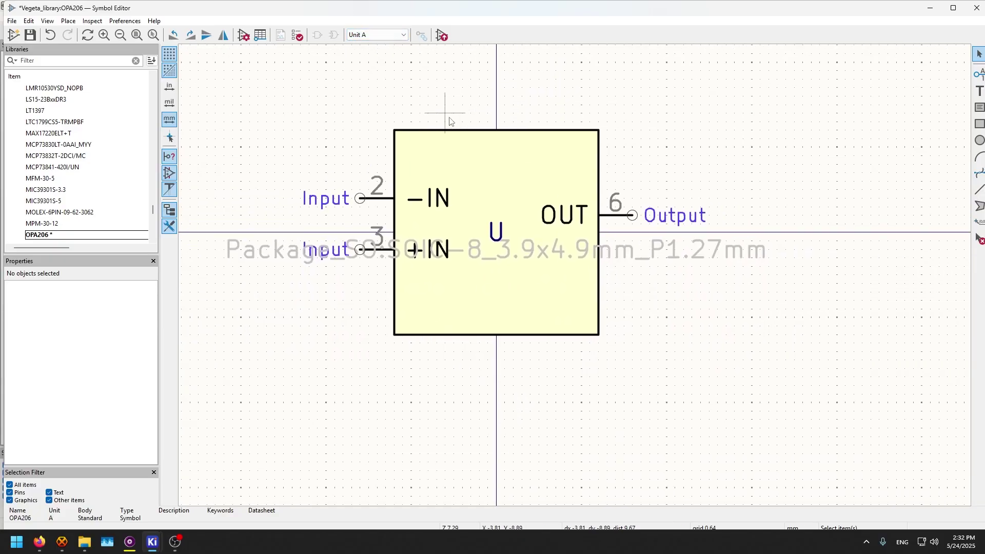
scroll(605, 328, down, 4)
scroll(565, 334, up, 1)
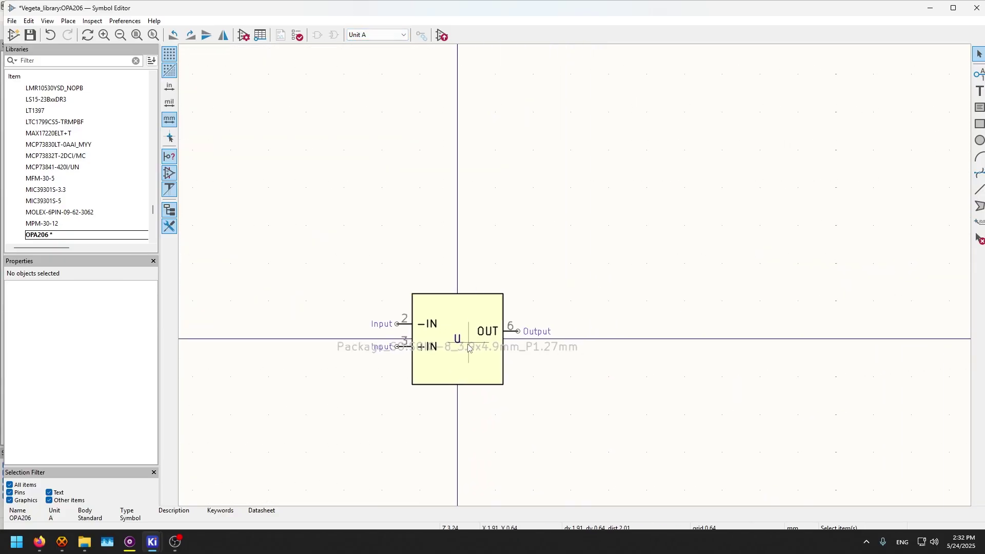
click(403, 35)
click(375, 54)
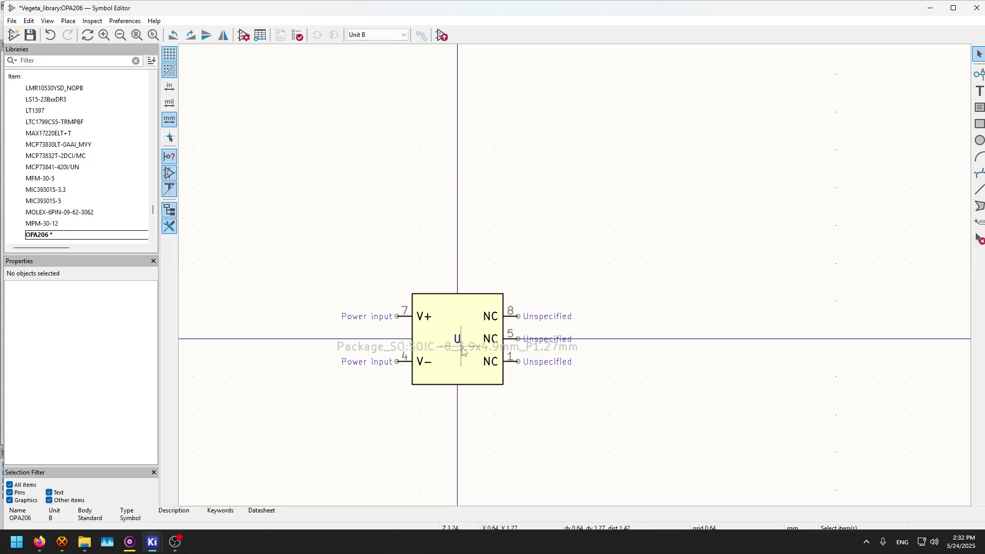
scroll(464, 351, up, 3)
scroll(463, 130, down, 2)
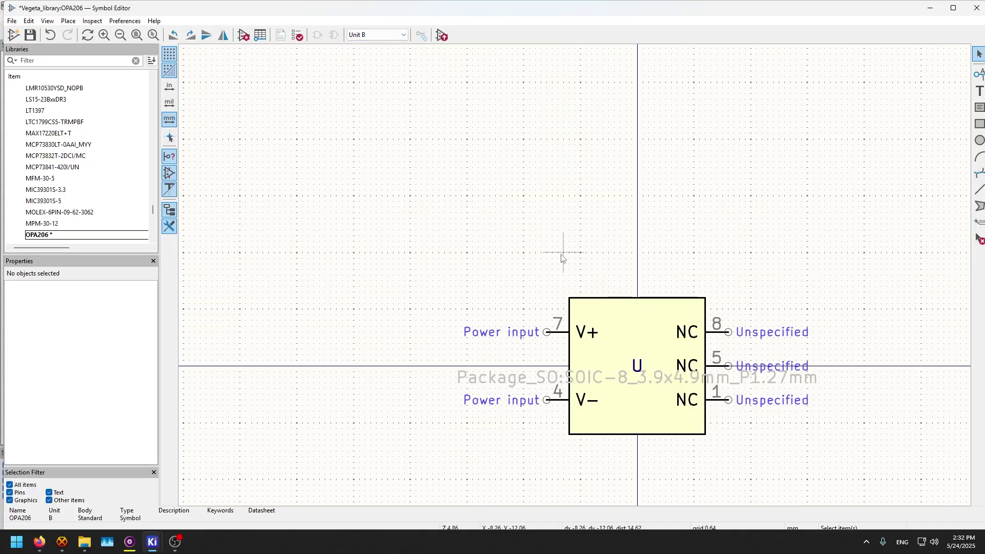
key(ctrl+s)
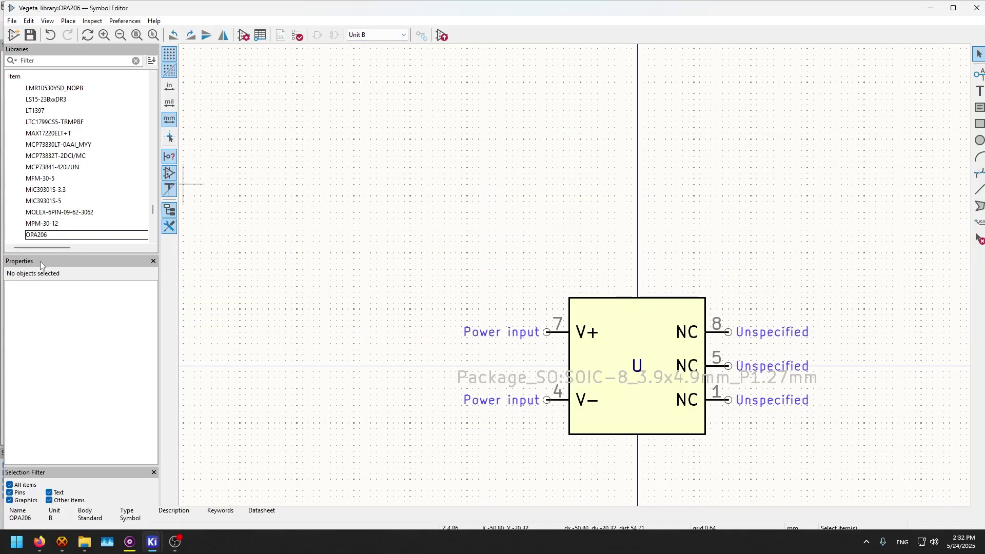
Step: Switch to the simple_project schematic and place both units of the OPA206 symbol side by side in an empty area
mouse_move(160, 547)
click(265, 492)
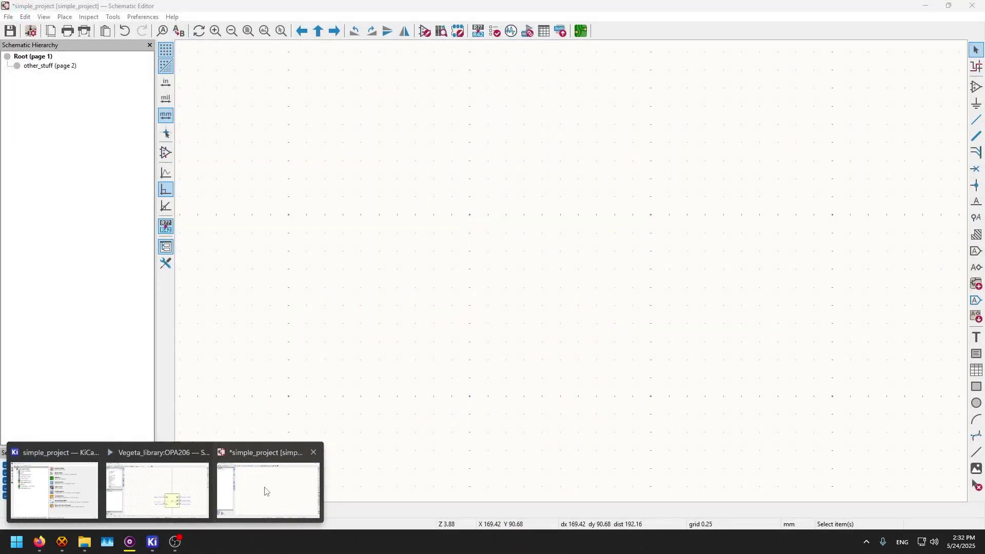
click(977, 88)
click(917, 99)
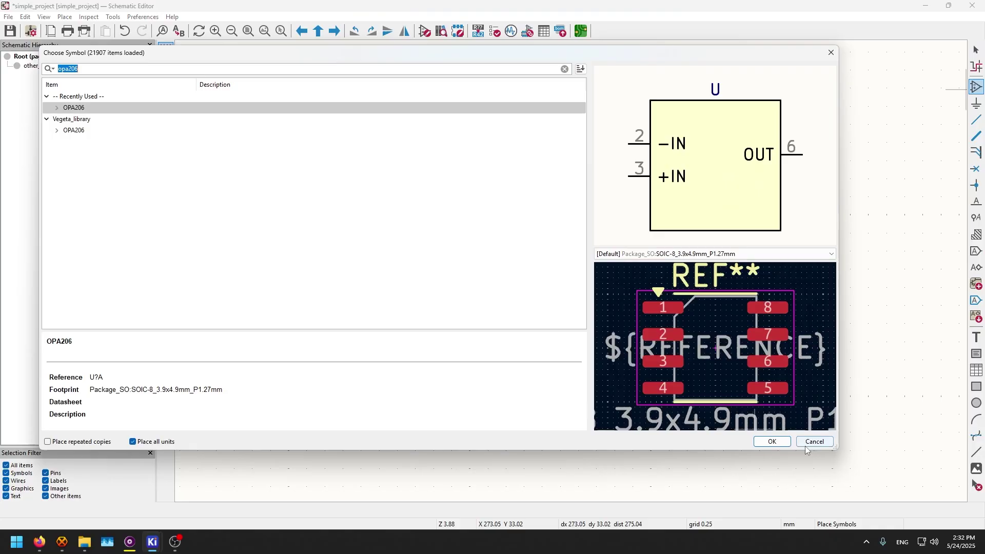
click(774, 442)
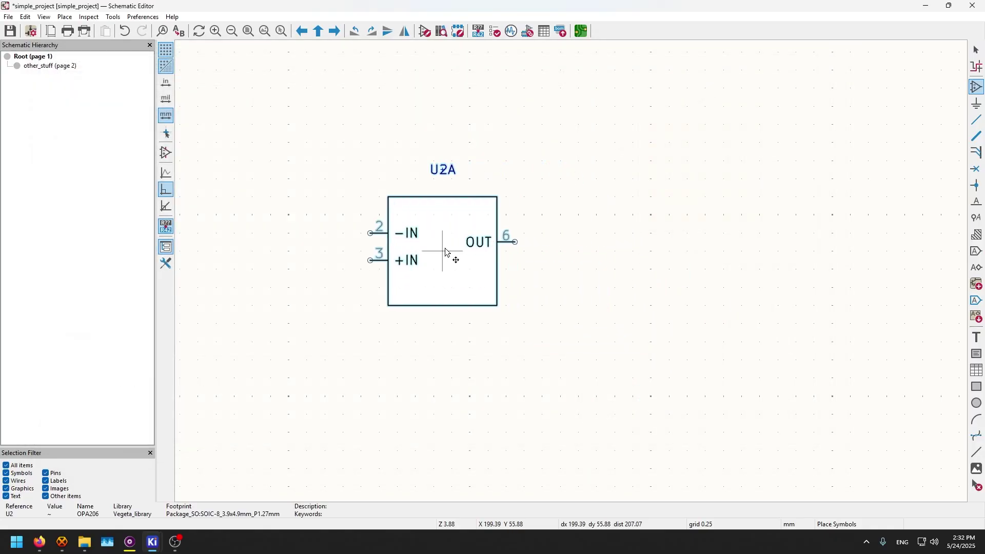
click(446, 251)
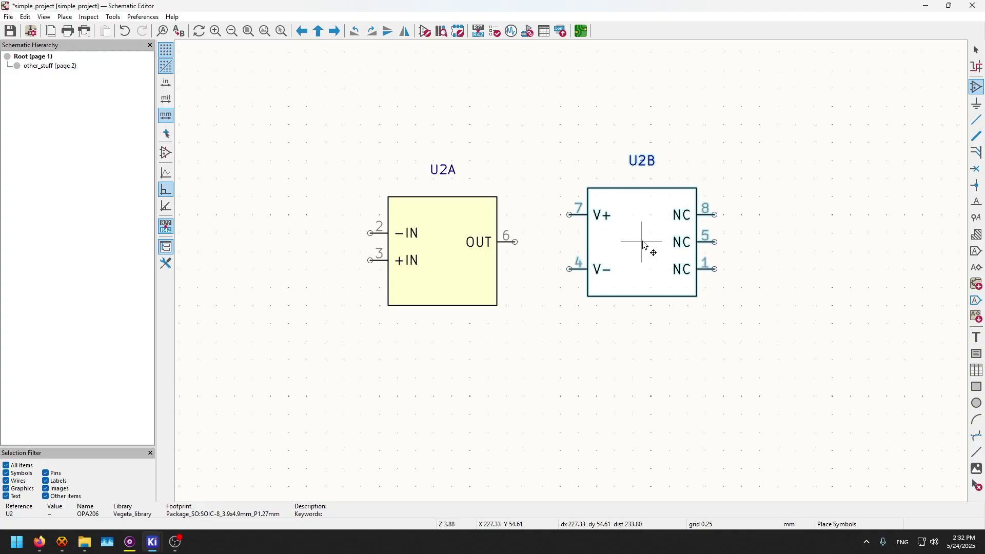
click(642, 241)
click(607, 278)
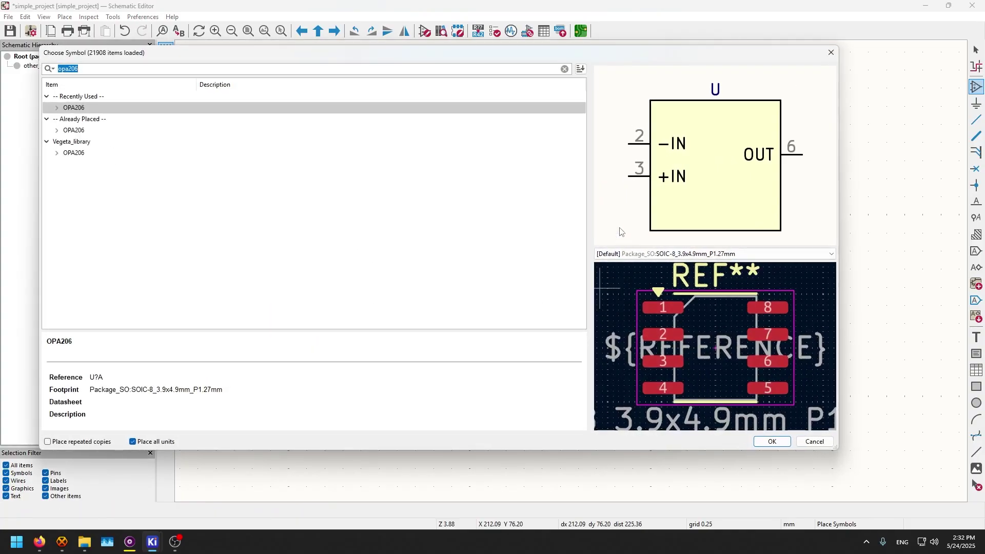
key(Escape)
key(Escape)
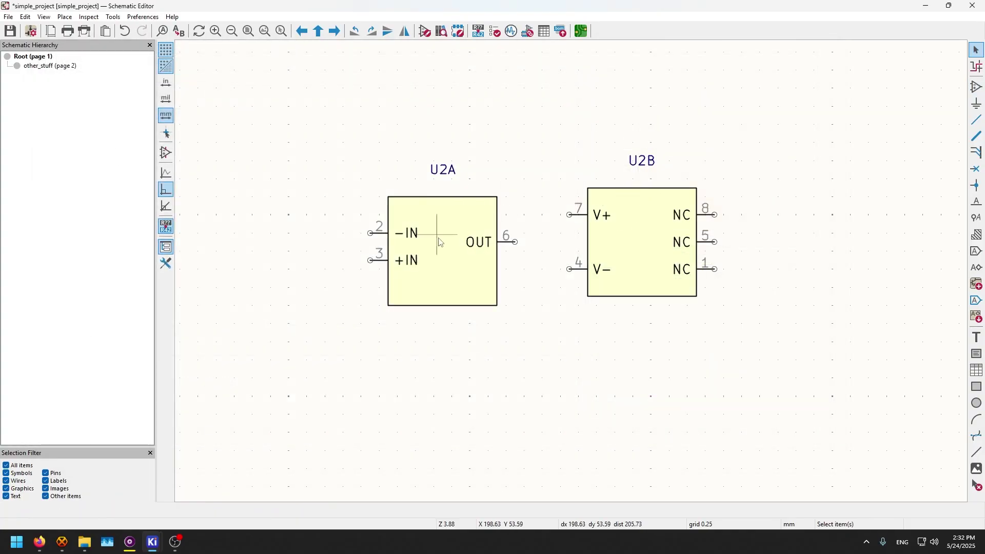
Step: Move unit U2B down so its body lines up horizontally with the body of U2A
key(g)
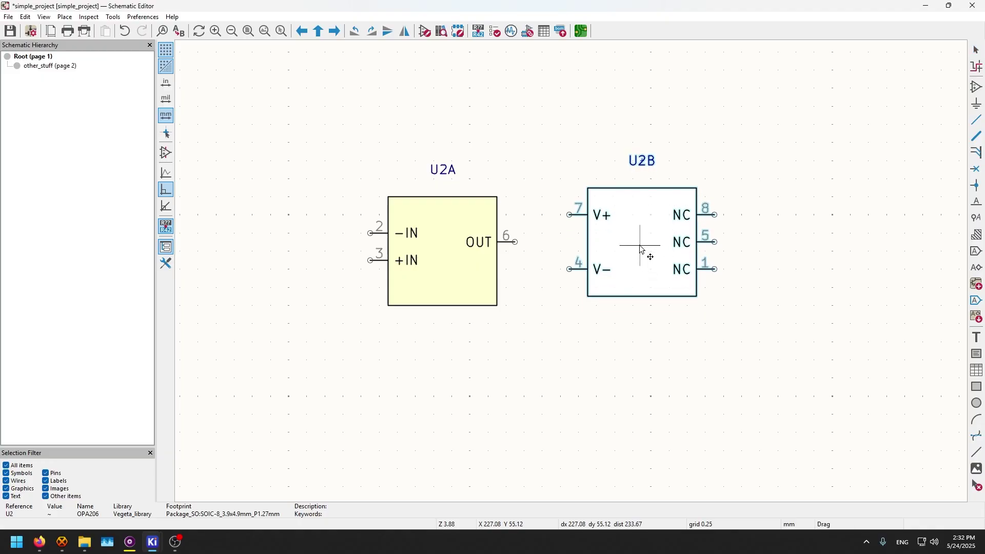
click(643, 253)
click(607, 181)
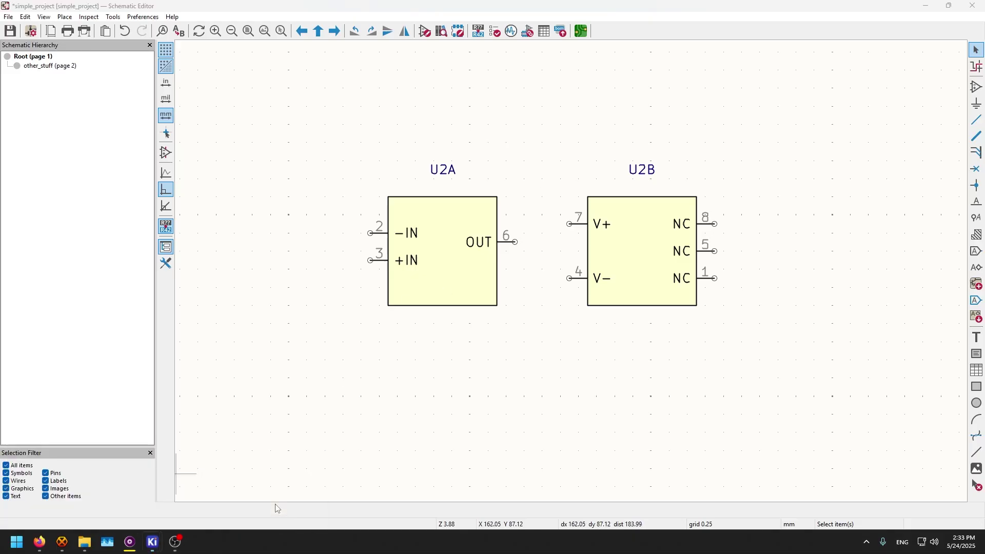
Step: Switch to the Symbol Editor and check the number of units in the OPA206 symbol properties
click(153, 546)
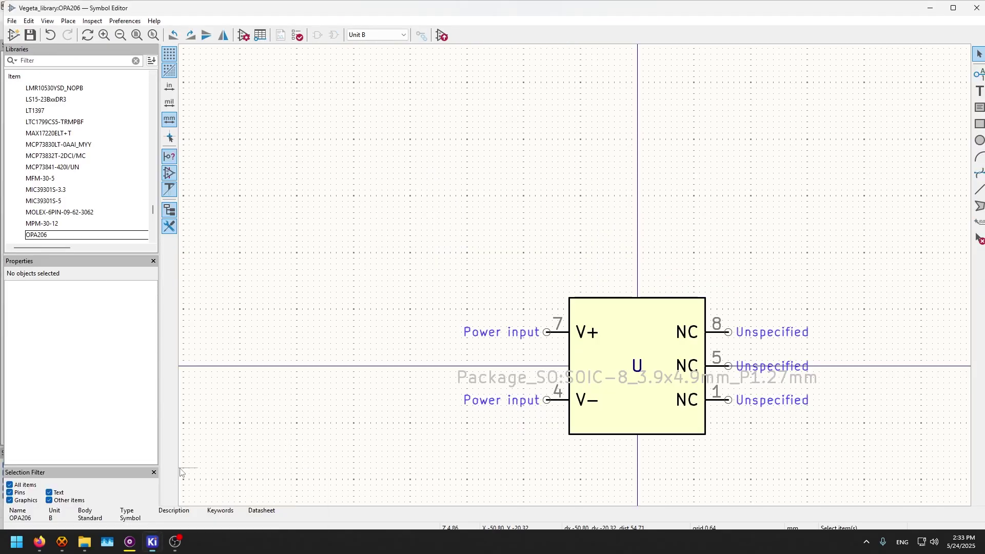
click(259, 37)
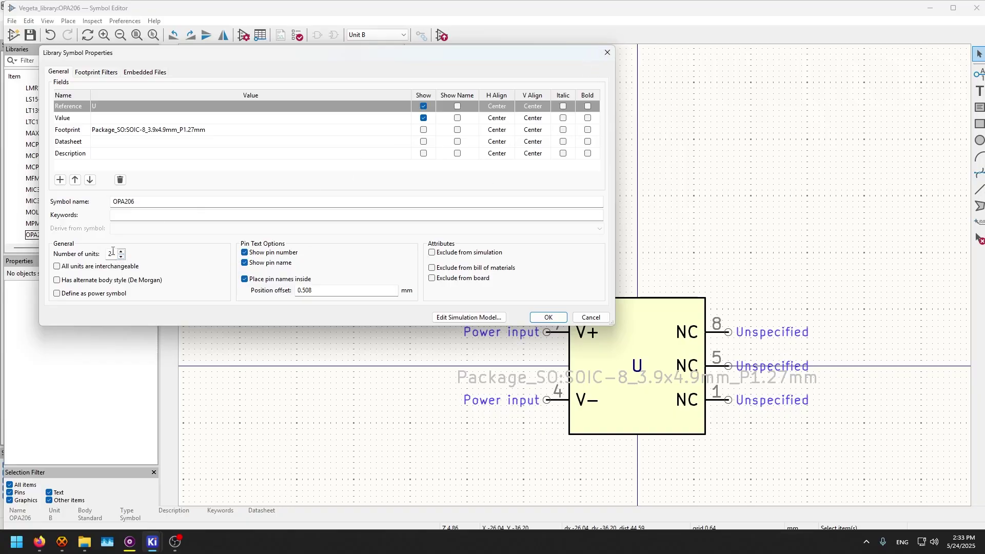
click(591, 317)
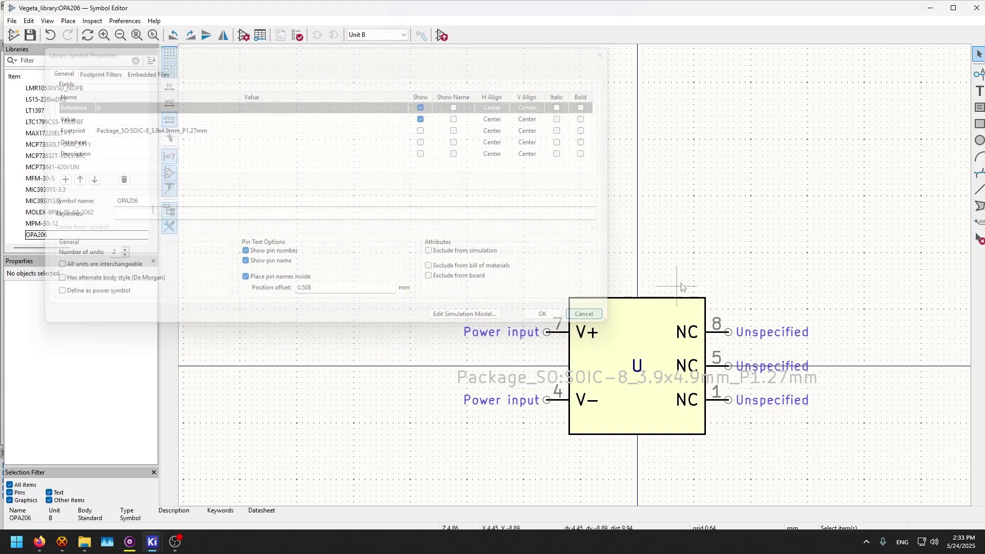
scroll(606, 256, down, 6)
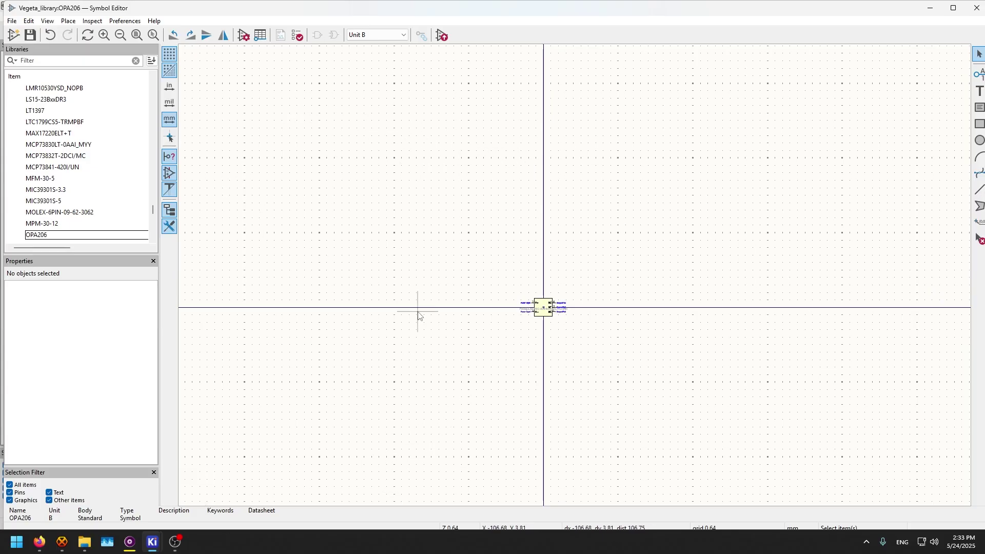
scroll(504, 194, up, 5)
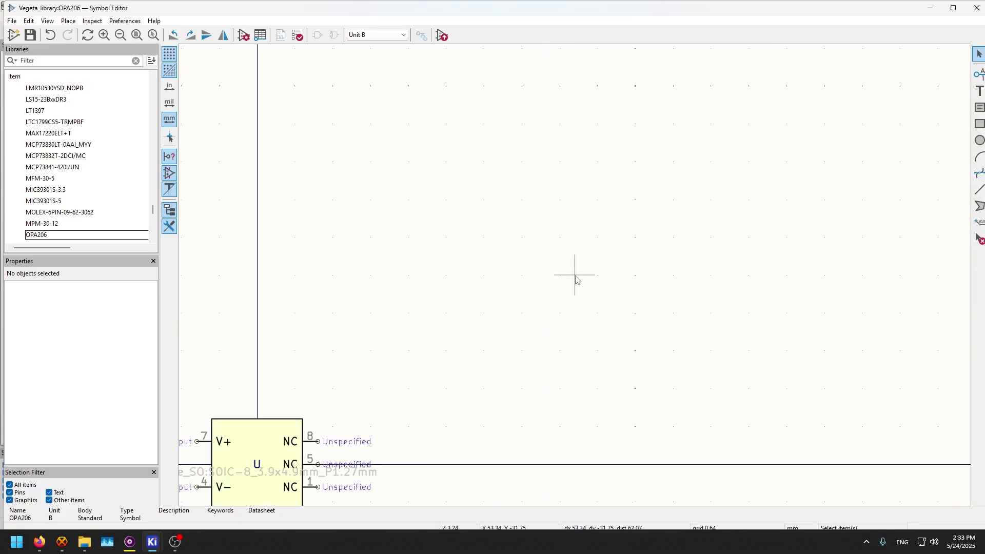
scroll(577, 275, down, 3)
scroll(690, 211, up, 3)
middle_drag(582, 273, 496, 343)
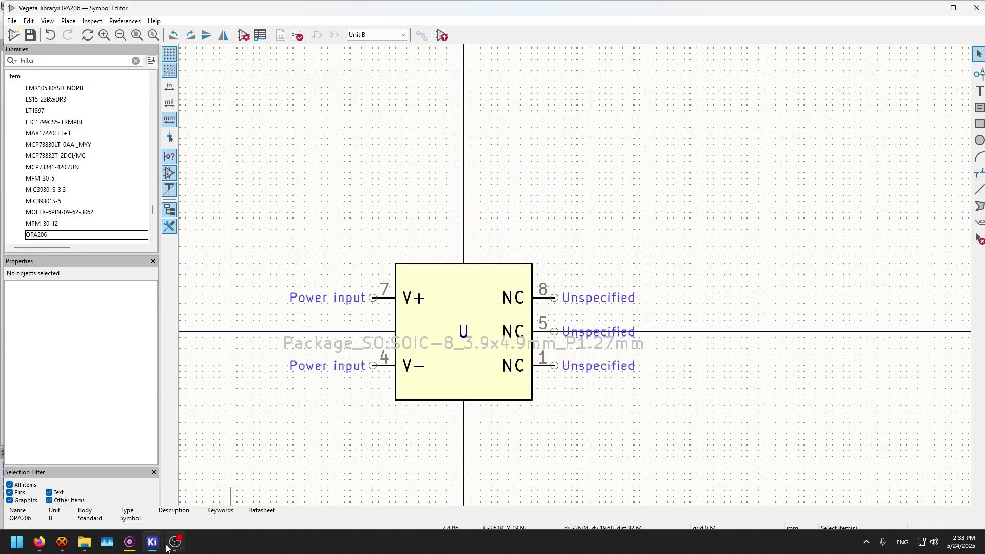
Step: Switch back to the schematic, duplicate the 100n capacitor C1 and place the copy below U2B
mouse_move(146, 548)
click(268, 487)
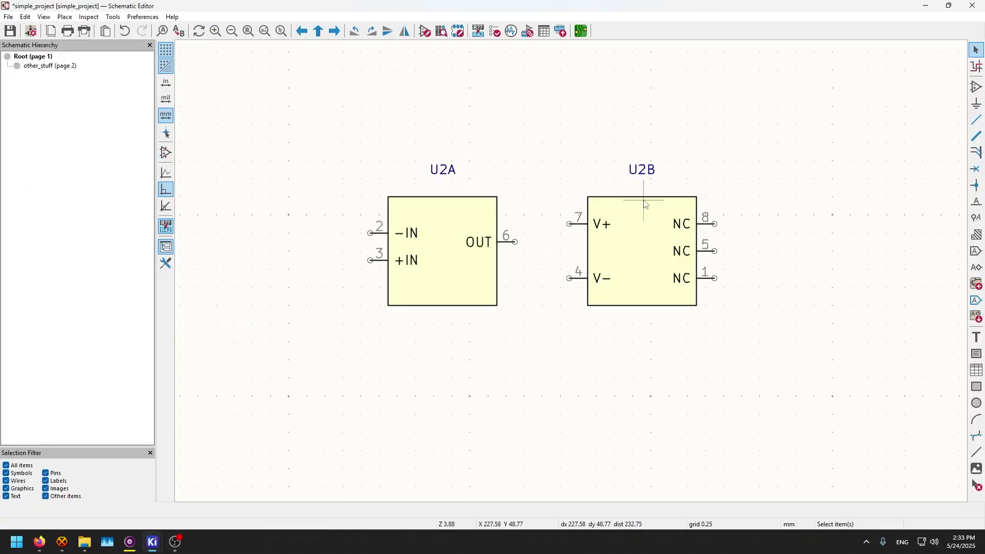
scroll(307, 357, up, 3)
click(538, 289)
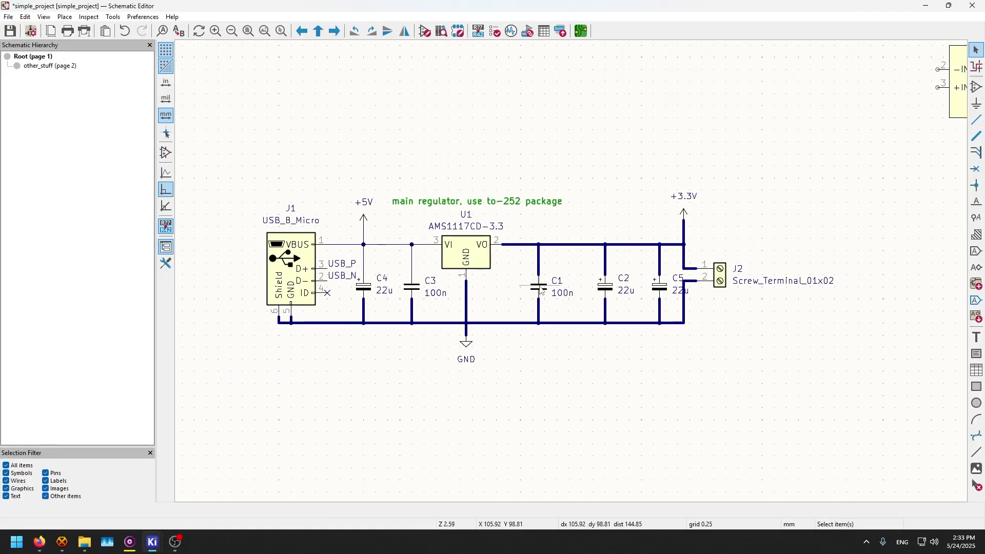
key(ctrl+d)
scroll(605, 282, up, 2)
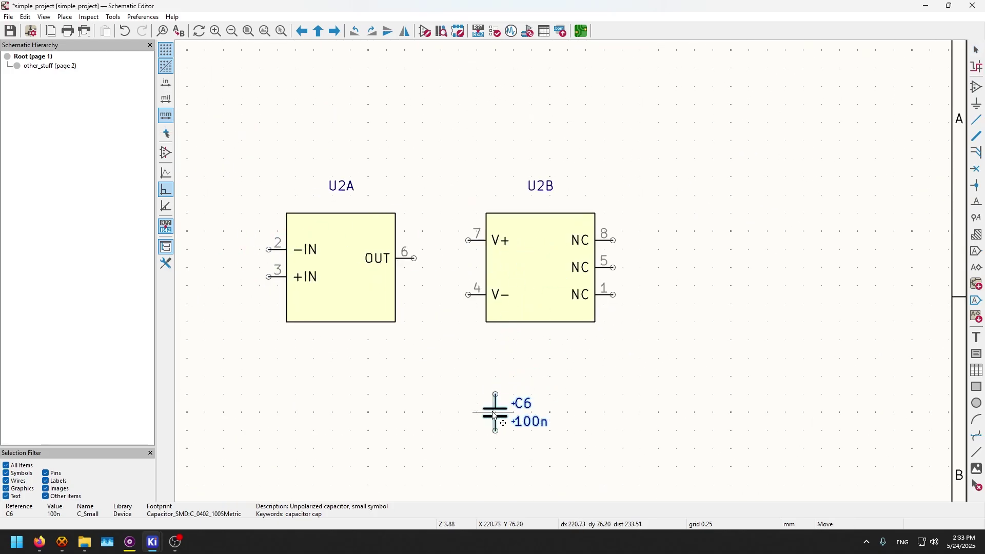
click(492, 412)
Step: Move U2B beside the copied 100n capacitor and wire the capacitor across its V+ and V- pins
mouse_move(550, 289)
mouse_down()
mouse_move(694, 446)
mouse_move(605, 467)
mouse_move(550, 432)
mouse_move(567, 430)
mouse_up()
key(w)
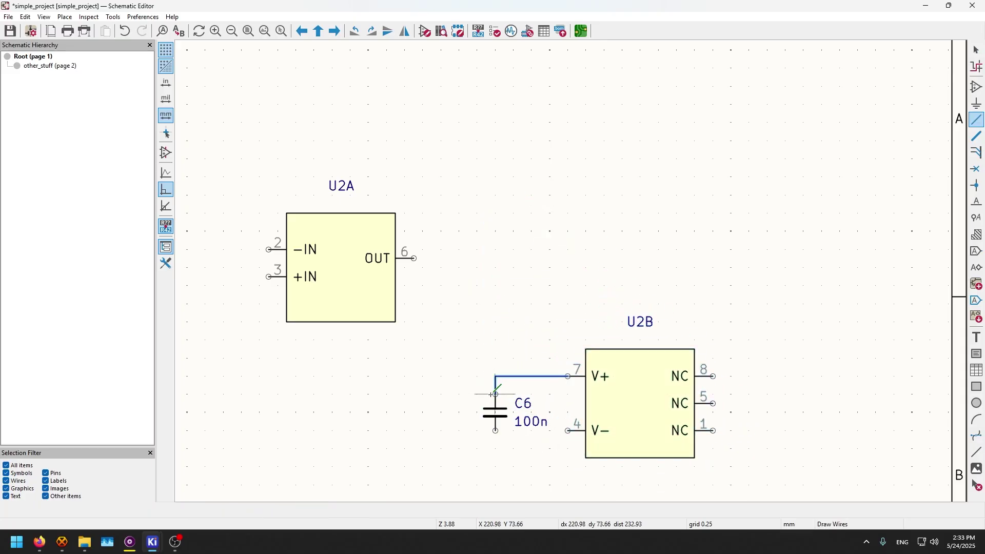
click(495, 394)
click(495, 431)
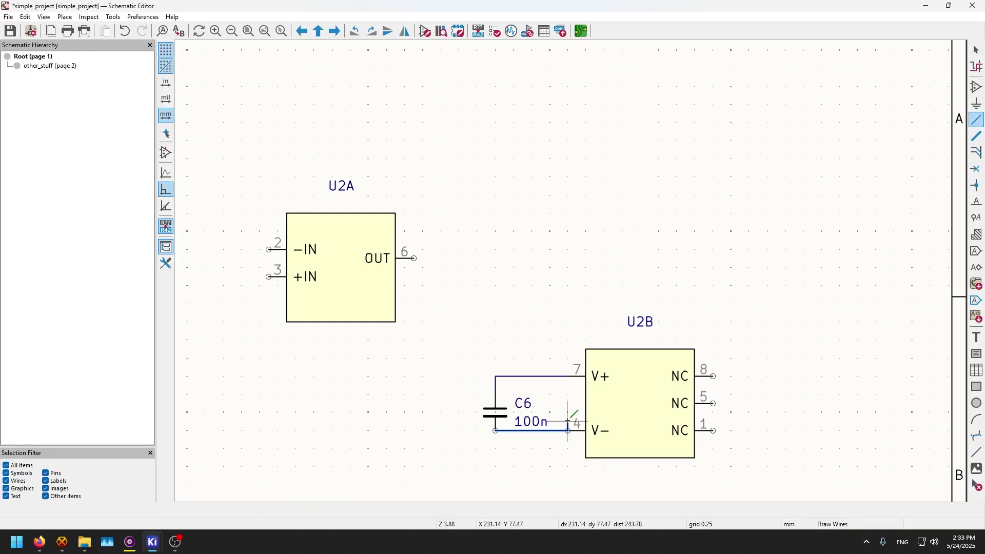
click(568, 430)
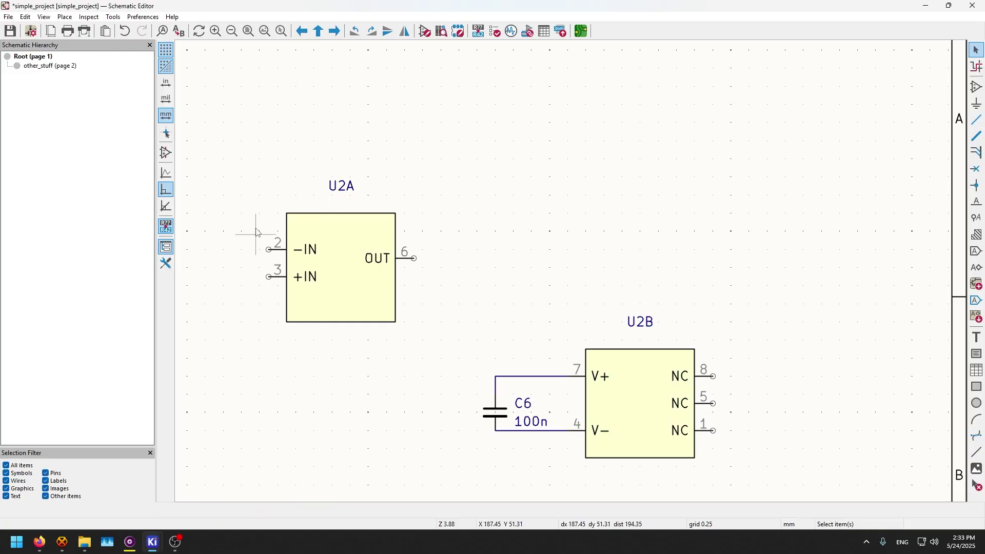
Step: Close the schematic, return to the Symbol Editor, show Unit A of the OPA206 and maximize the window
middle_drag(283, 221, 446, 177)
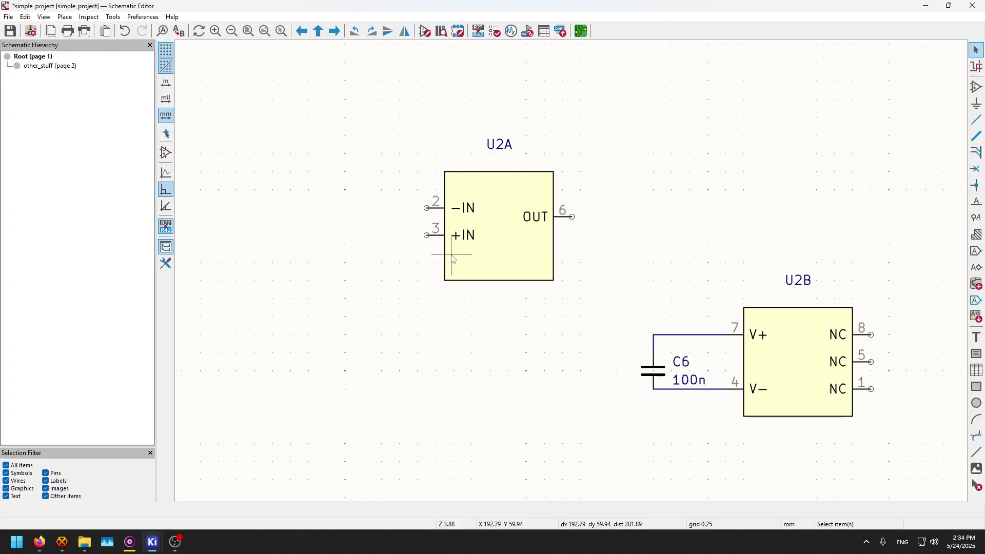
scroll(456, 352, down, 2)
scroll(455, 352, right, 2)
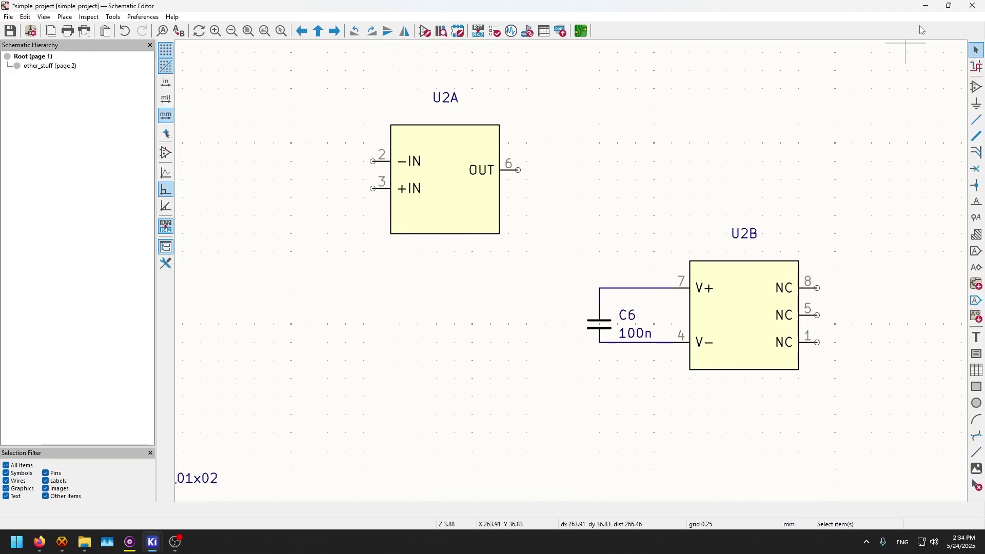
click(974, 6)
click(508, 279)
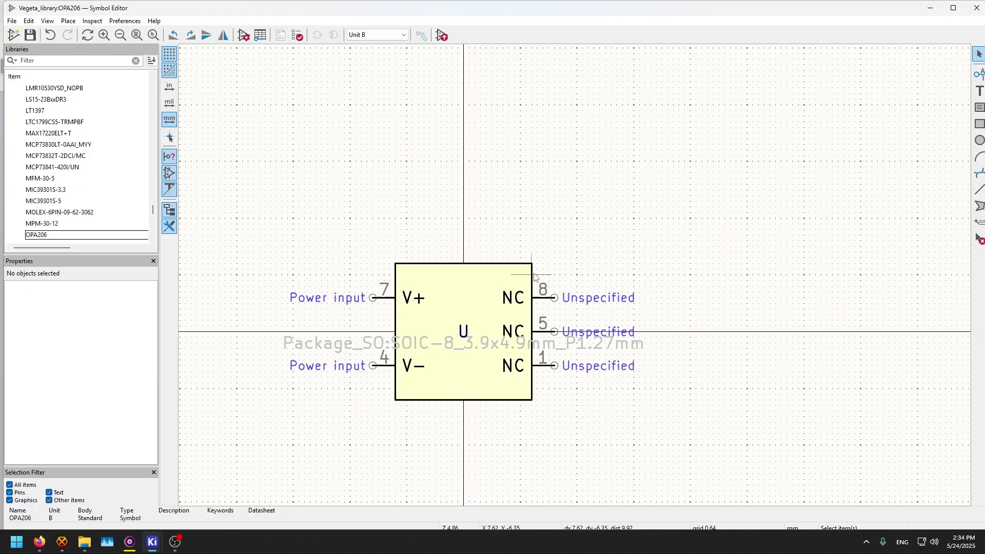
click(371, 34)
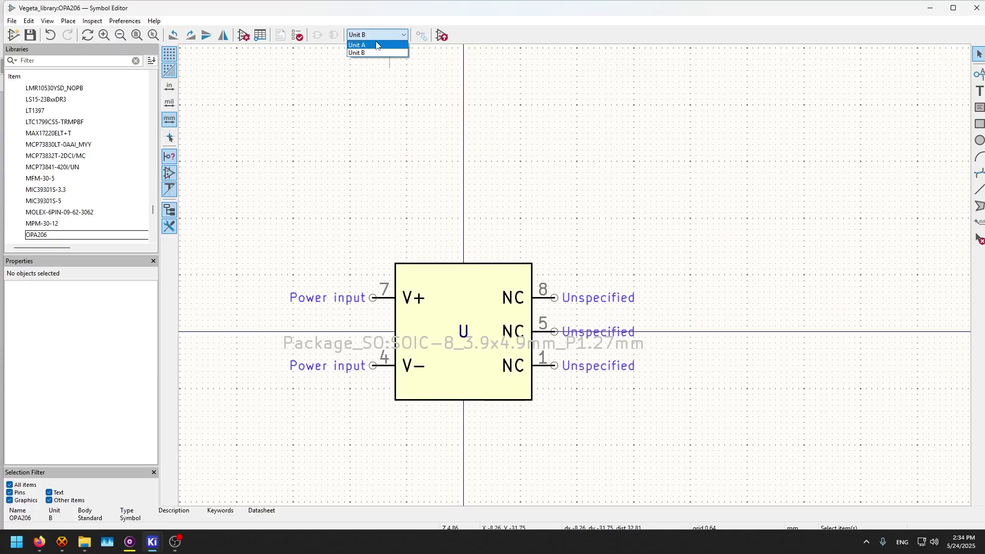
click(367, 41)
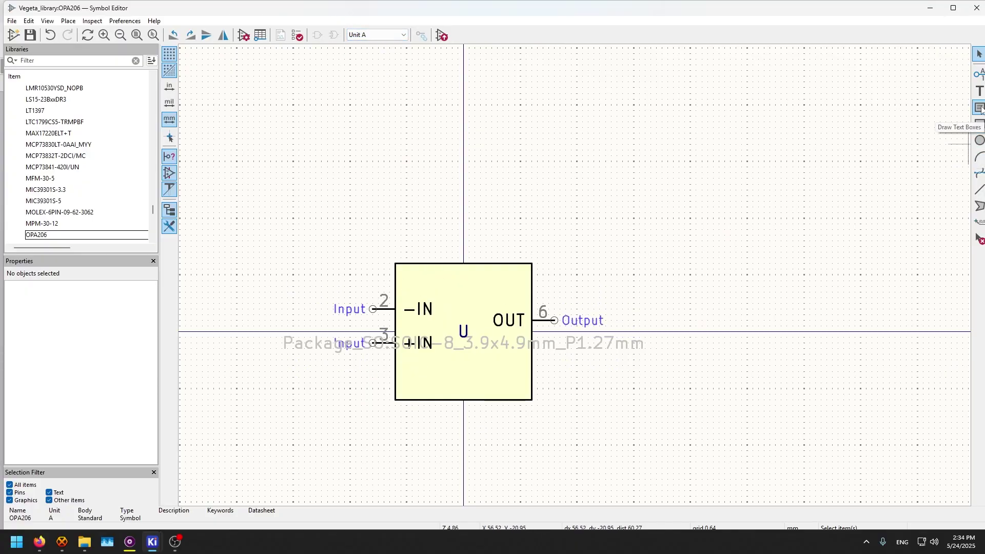
click(953, 8)
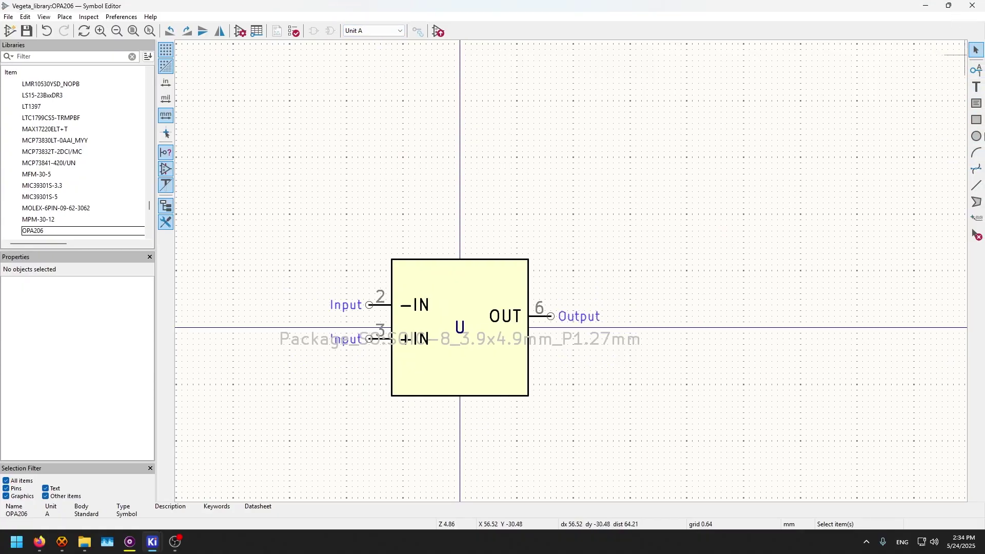
click(977, 186)
click(664, 107)
click(795, 168)
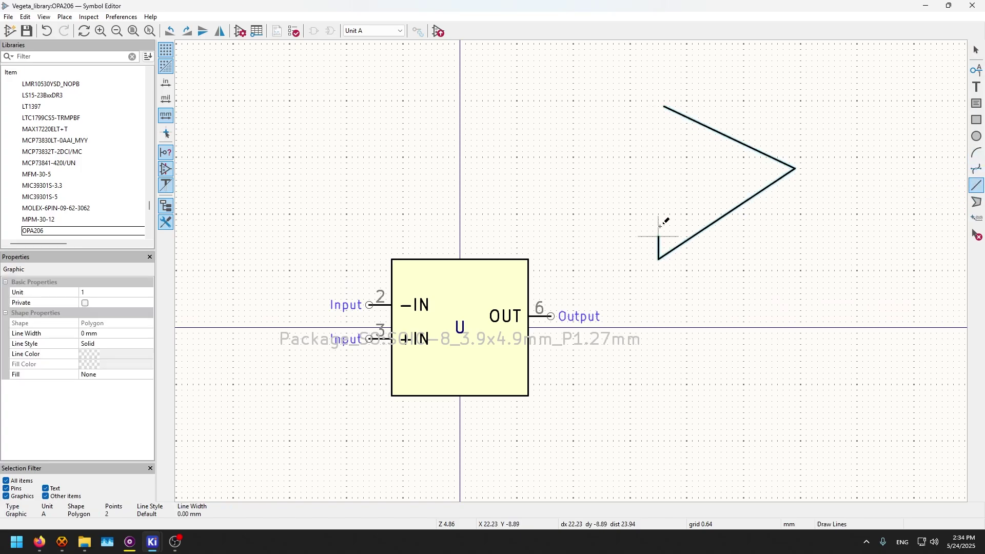
click(659, 259)
click(664, 107)
key(Escape)
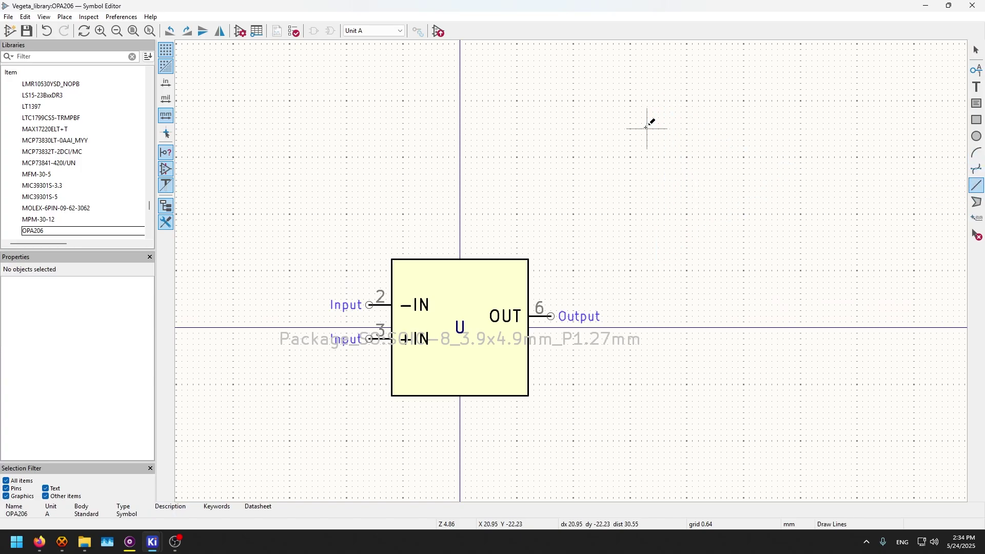
key(Escape)
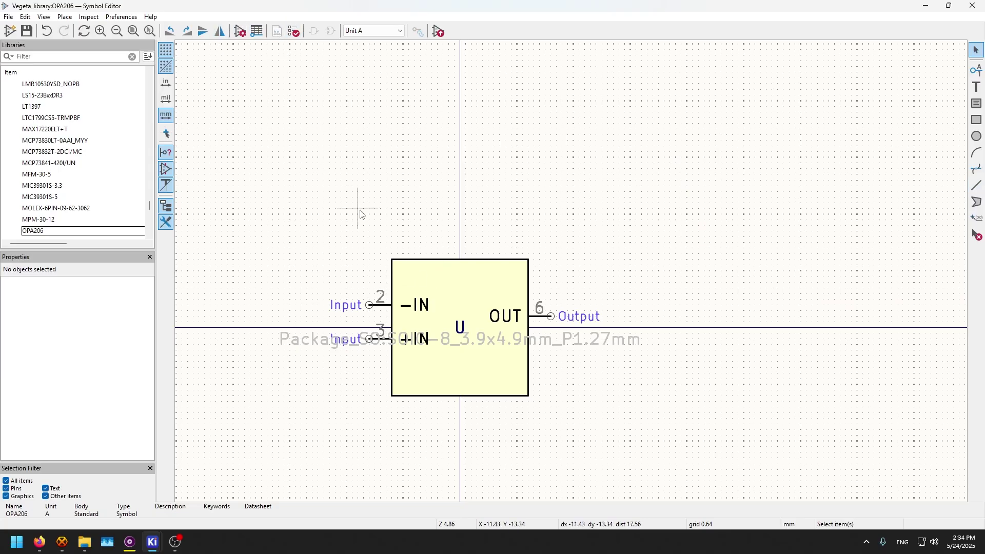
middle_drag(253, 356, 352, 286)
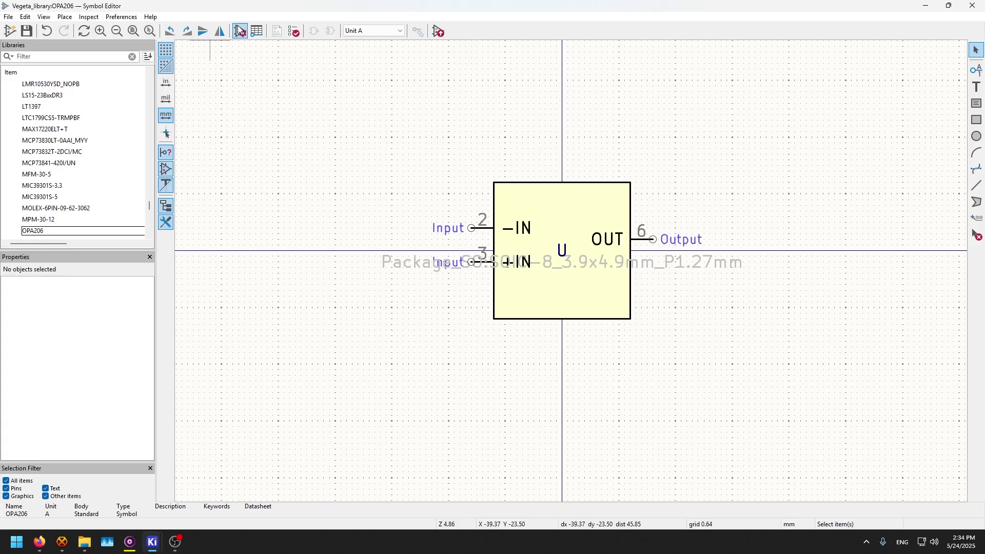
click(247, 34)
key(Escape)
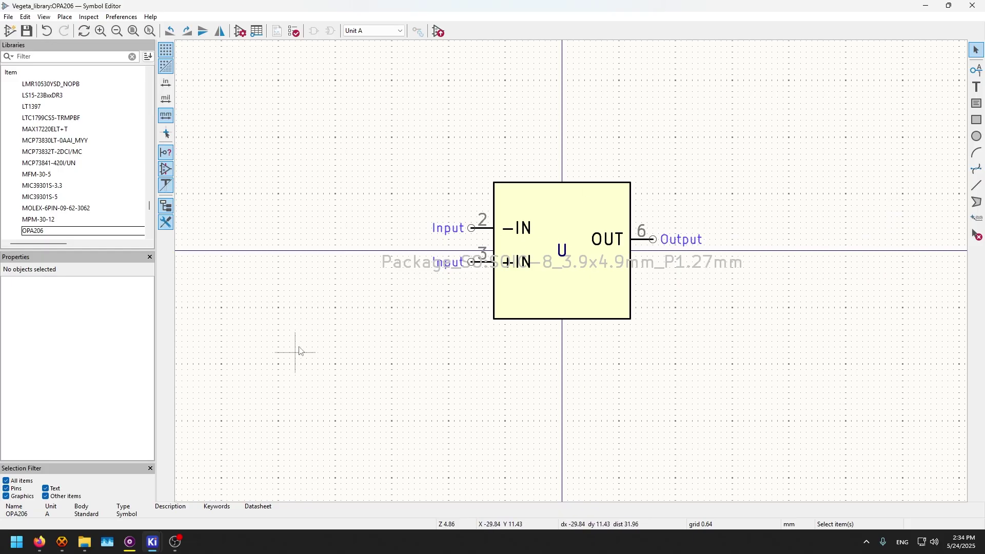
click(121, 16)
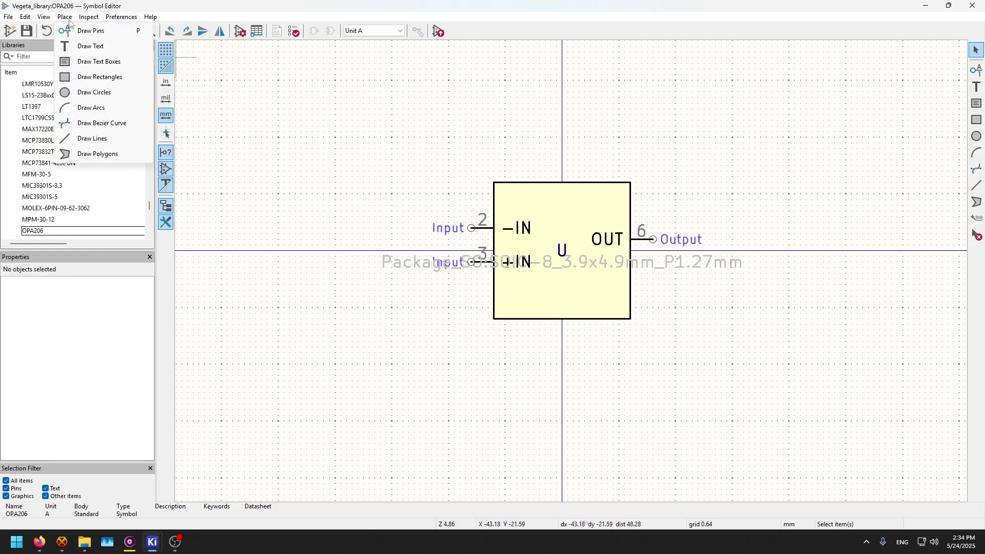
click(64, 16)
click(25, 16)
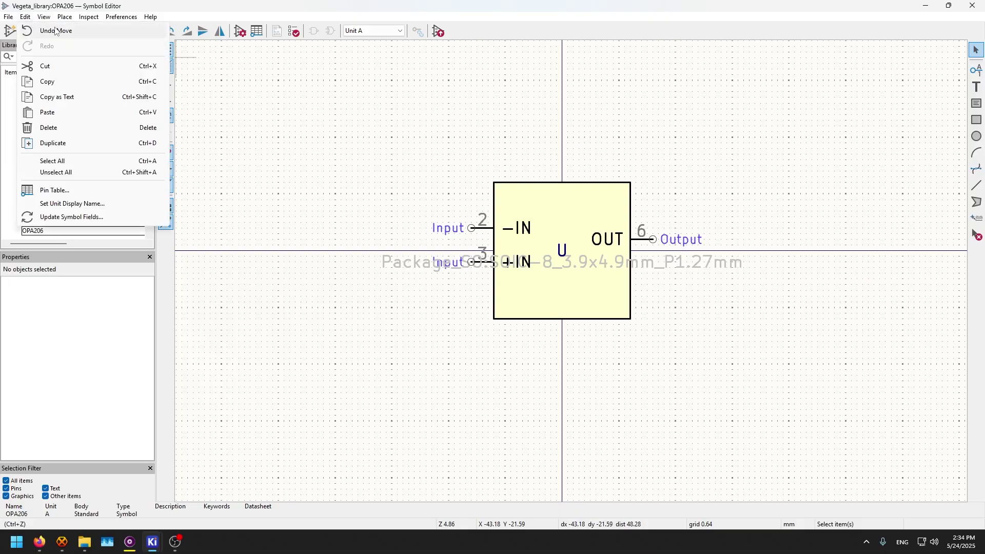
click(314, 117)
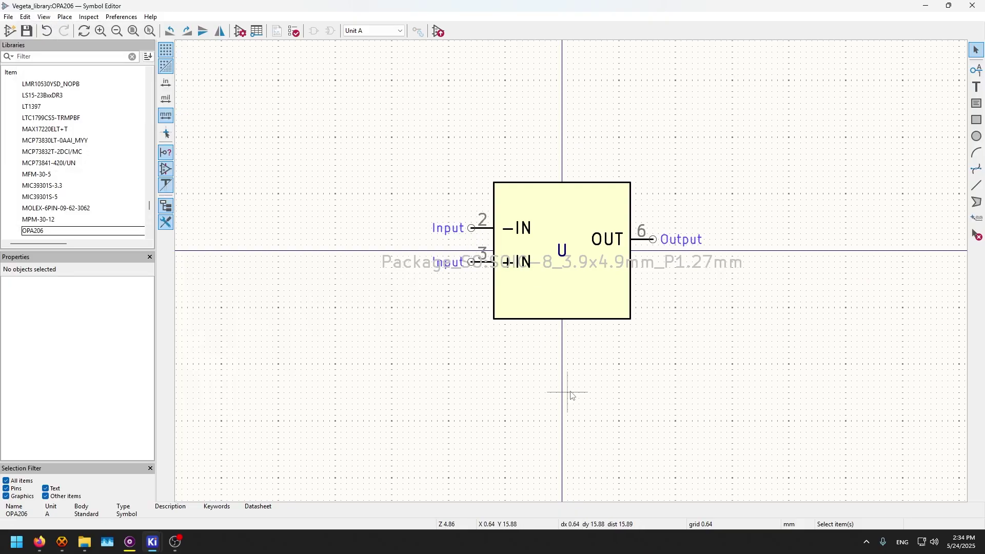